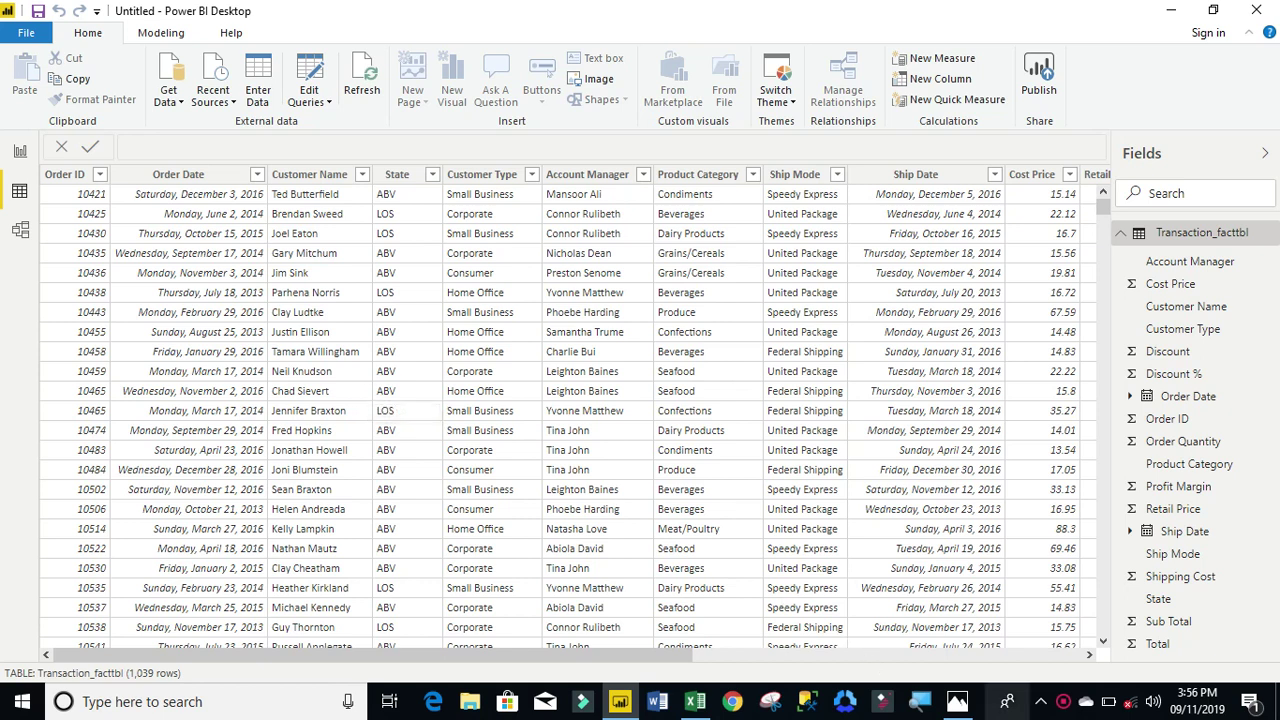
Bring the 6.PNG screenshot of the finished Sales By Account Manager table in front of Power BI.
{"action": "left_click", "coordinate": [954, 705]}
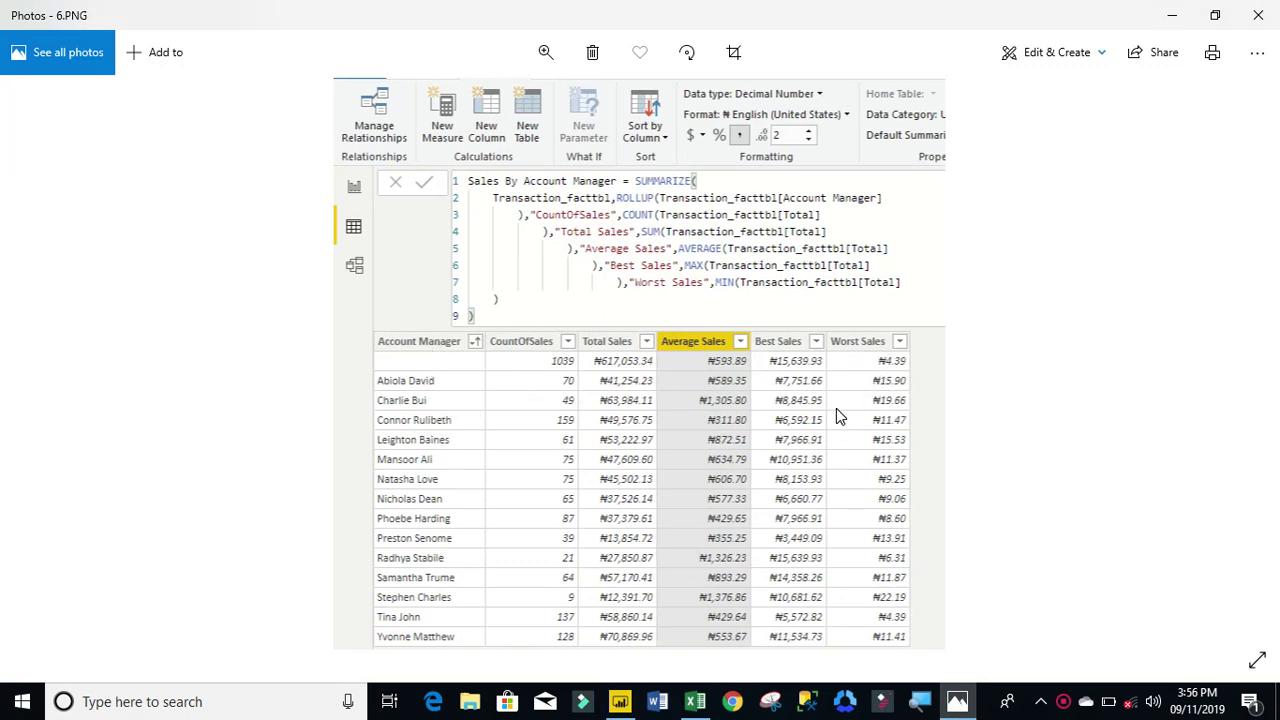
Select cell B2 on the Report sheet after checking the raw transaction data sheet.
{"action": "left_click", "coordinate": [695, 701]}
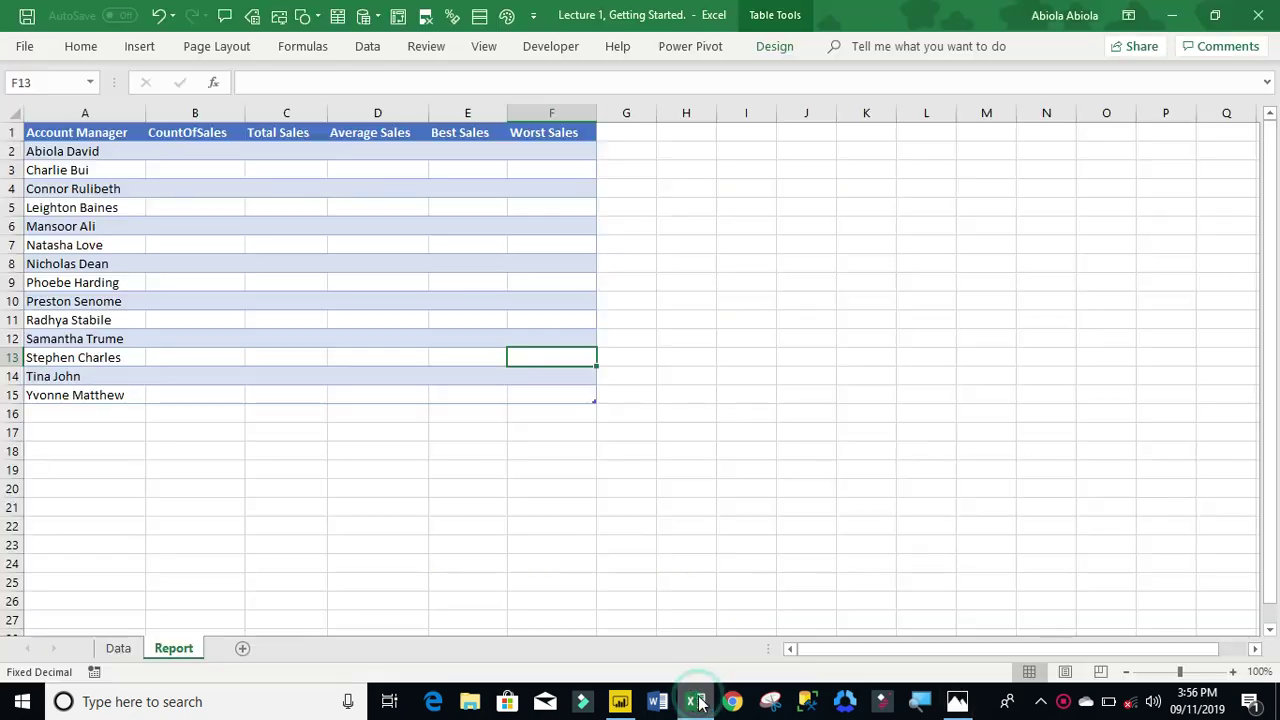
{"action": "left_click", "coordinate": [195, 147]}
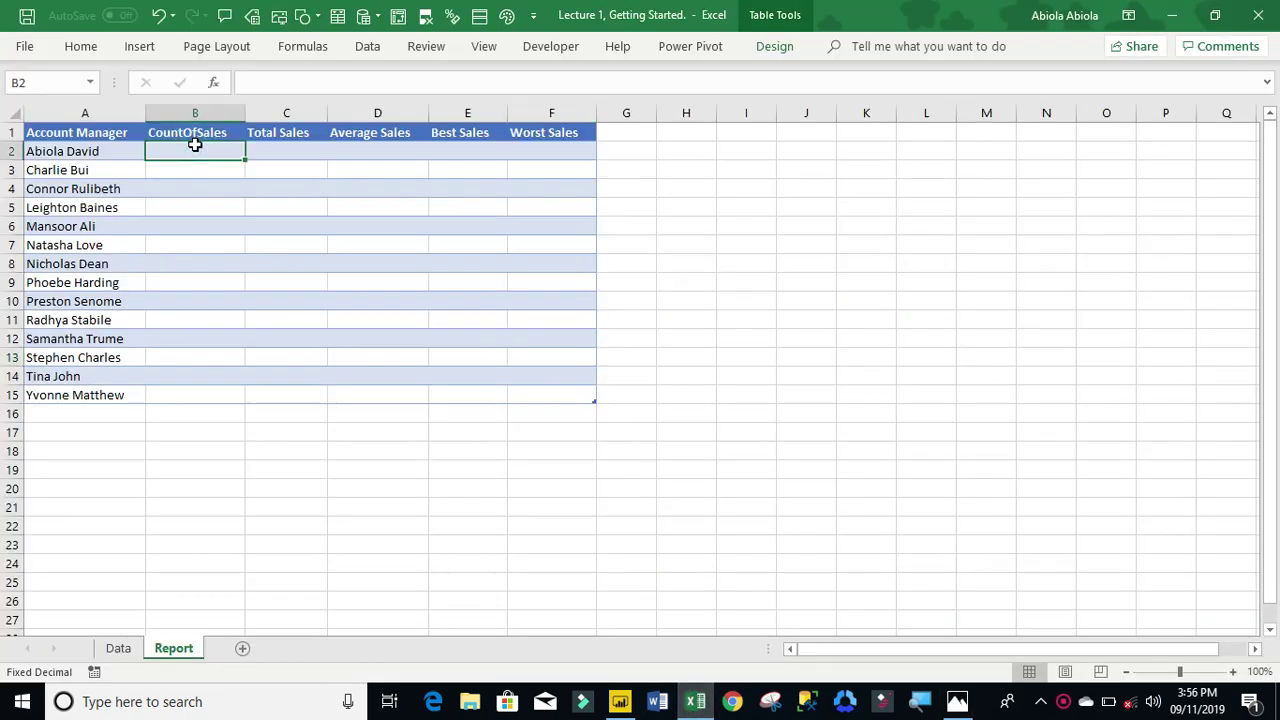
{"action": "left_click", "coordinate": [118, 650]}
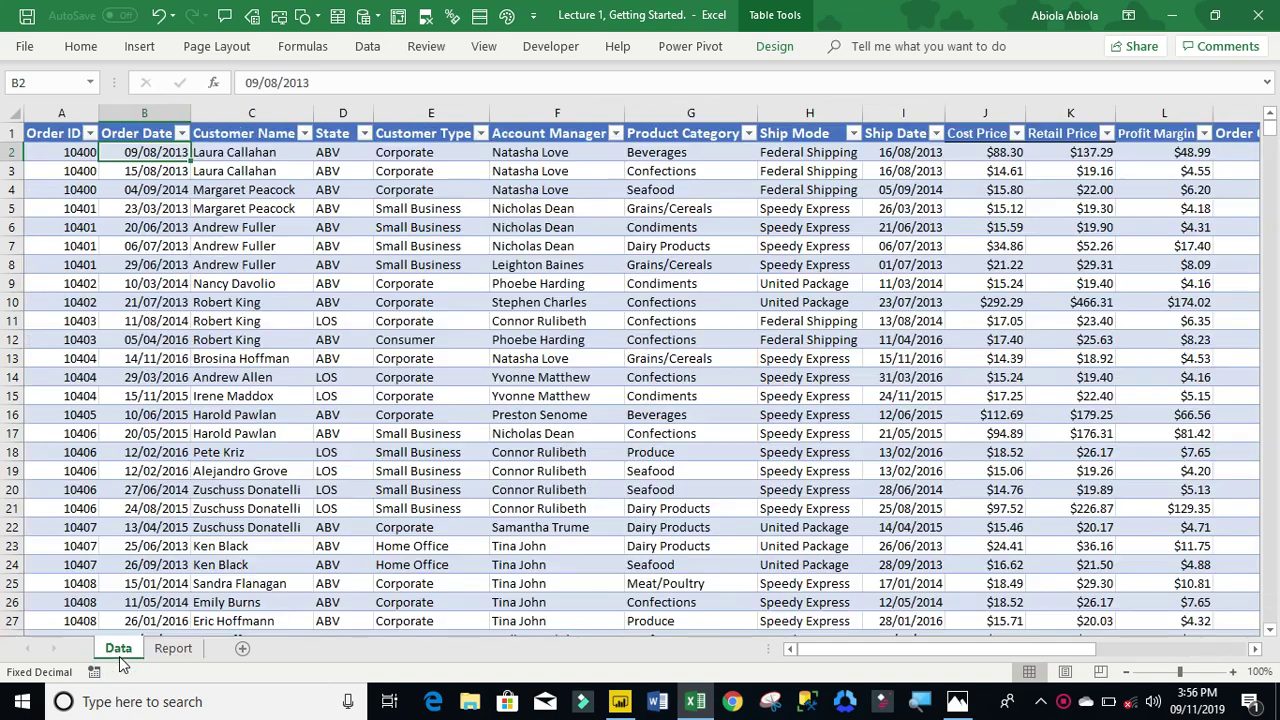
{"action": "left_click", "coordinate": [180, 655]}
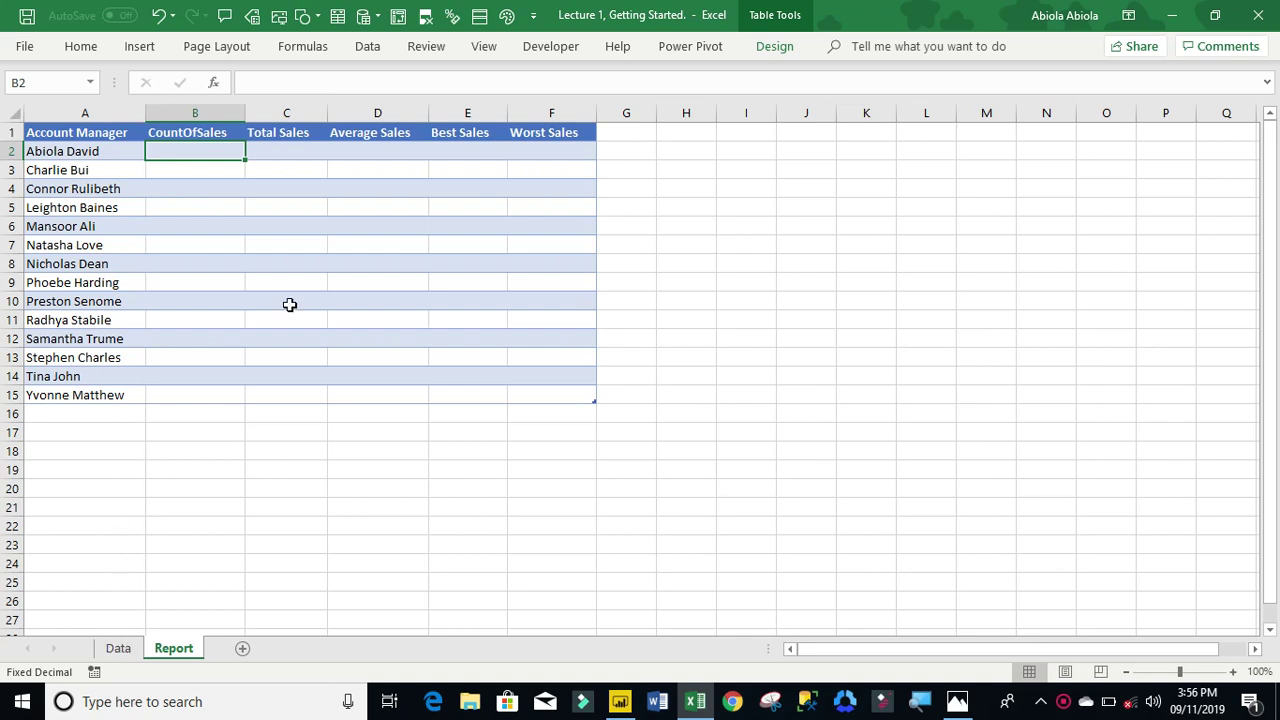
Fill CountOfSales with =COUNTIFS(Account_Manager,[@[Account Manager]]) for every manager.
{"action": "type", "text": "=cou"}
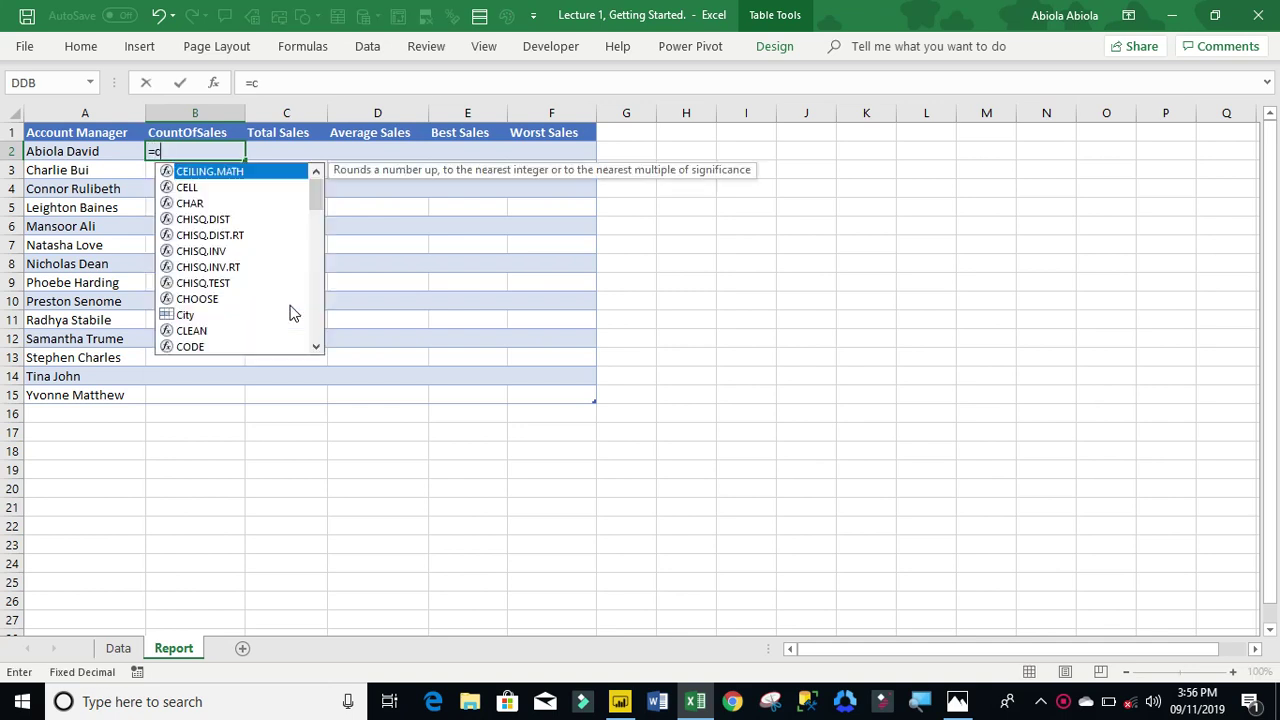
{"action": "key", "text": "Down"}
{"action": "key", "text": "Down"}
{"action": "key", "text": "Down"}
{"action": "key", "text": "Down"}
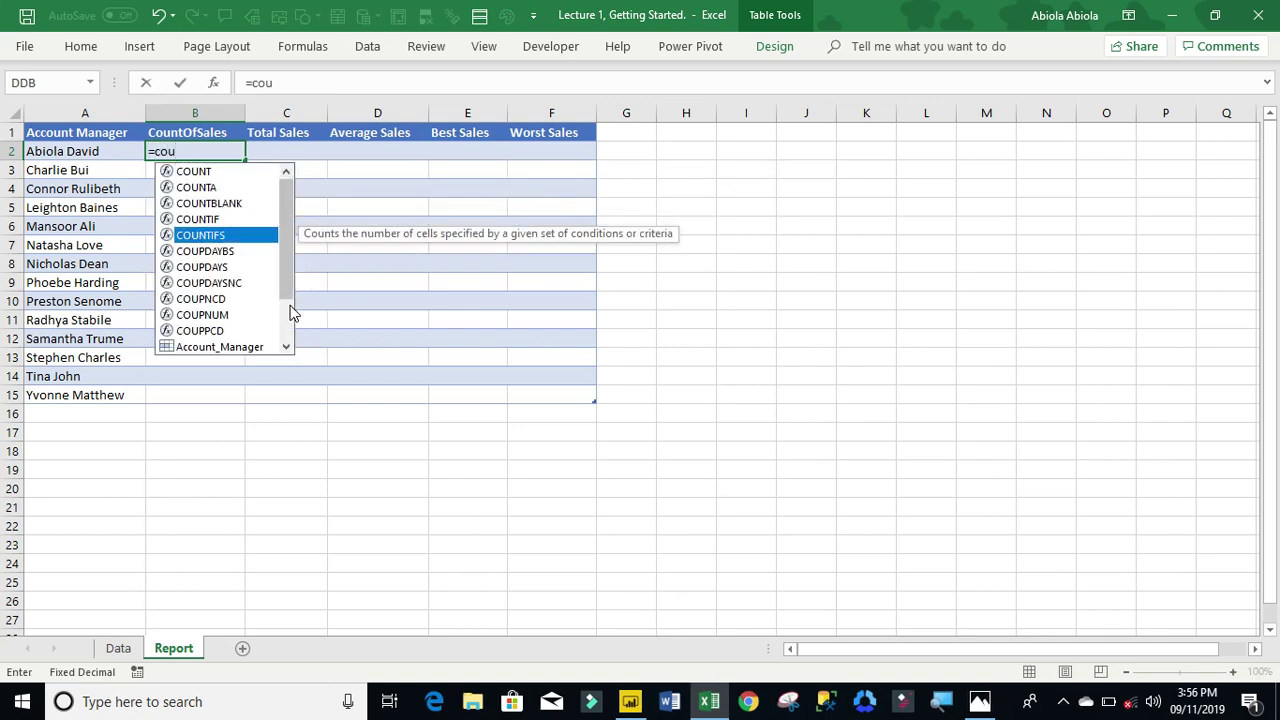
{"action": "key", "text": "Tab"}
{"action": "type", "text": "acc"}
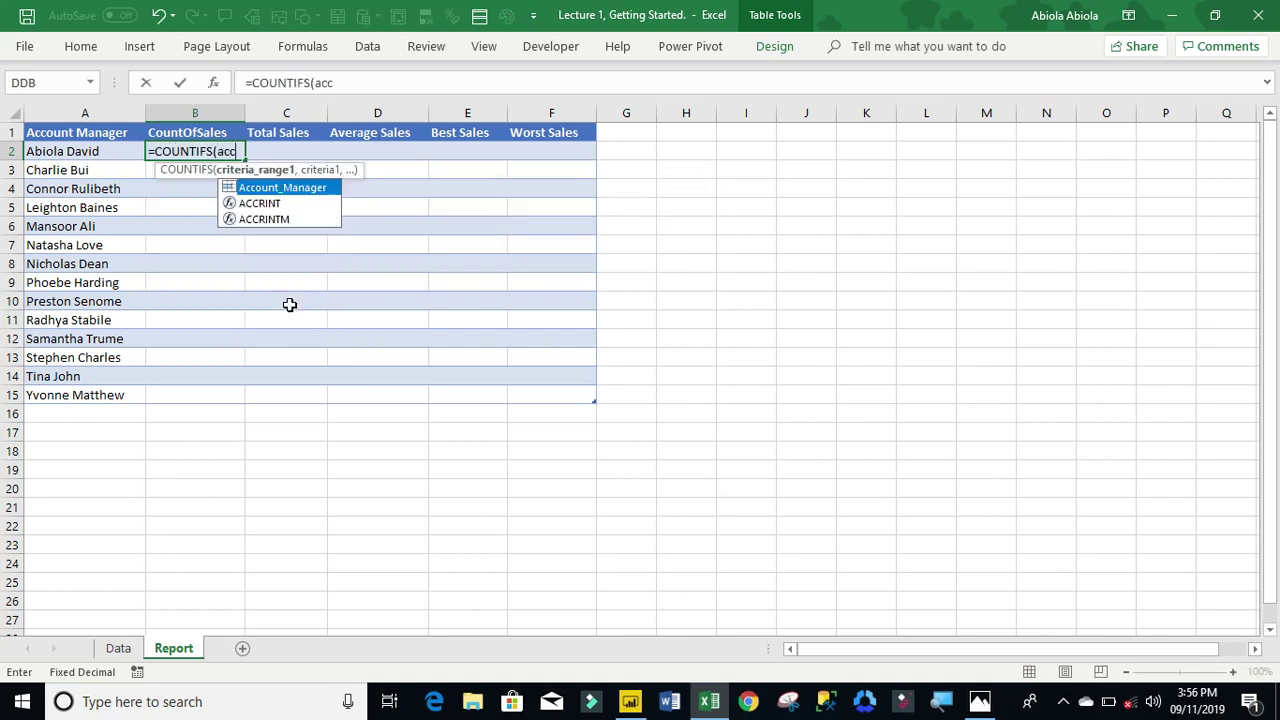
{"action": "key", "text": "Tab"}
{"action": "type", "text": ","}
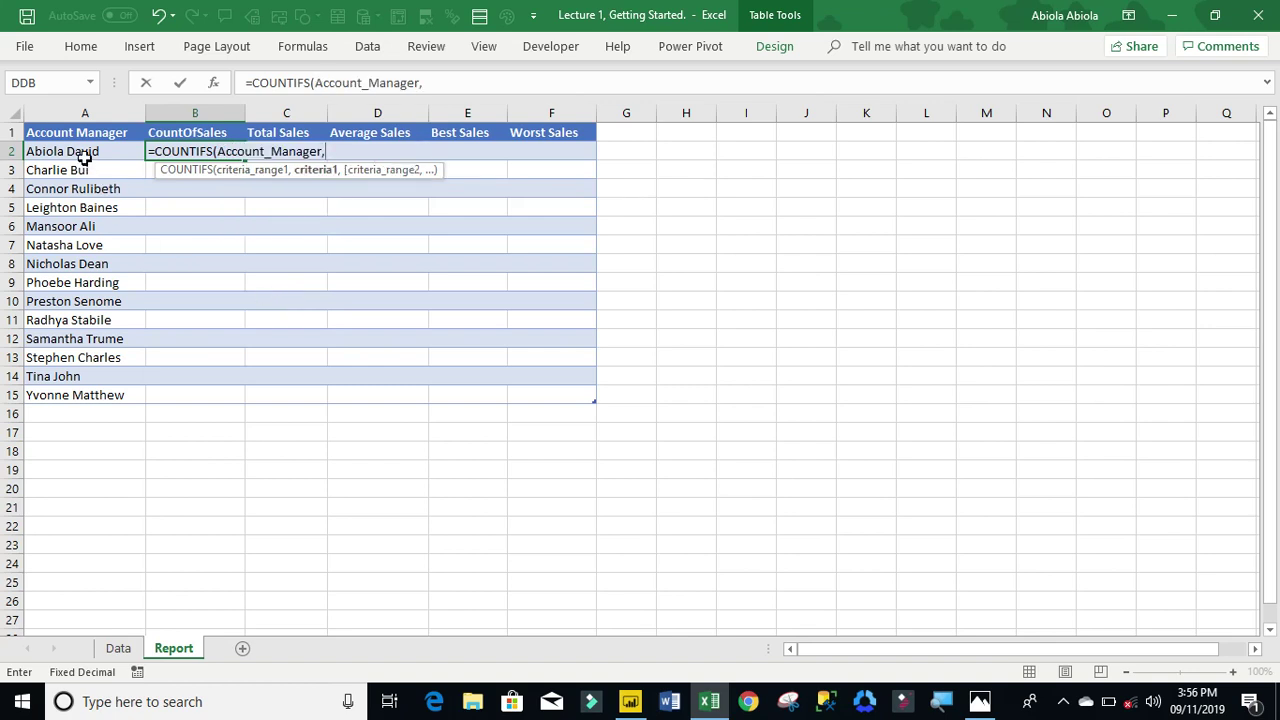
{"action": "left_click", "coordinate": [84, 151]}
{"action": "type", "text": ")"}
{"action": "key", "text": "ctrl+Return"}
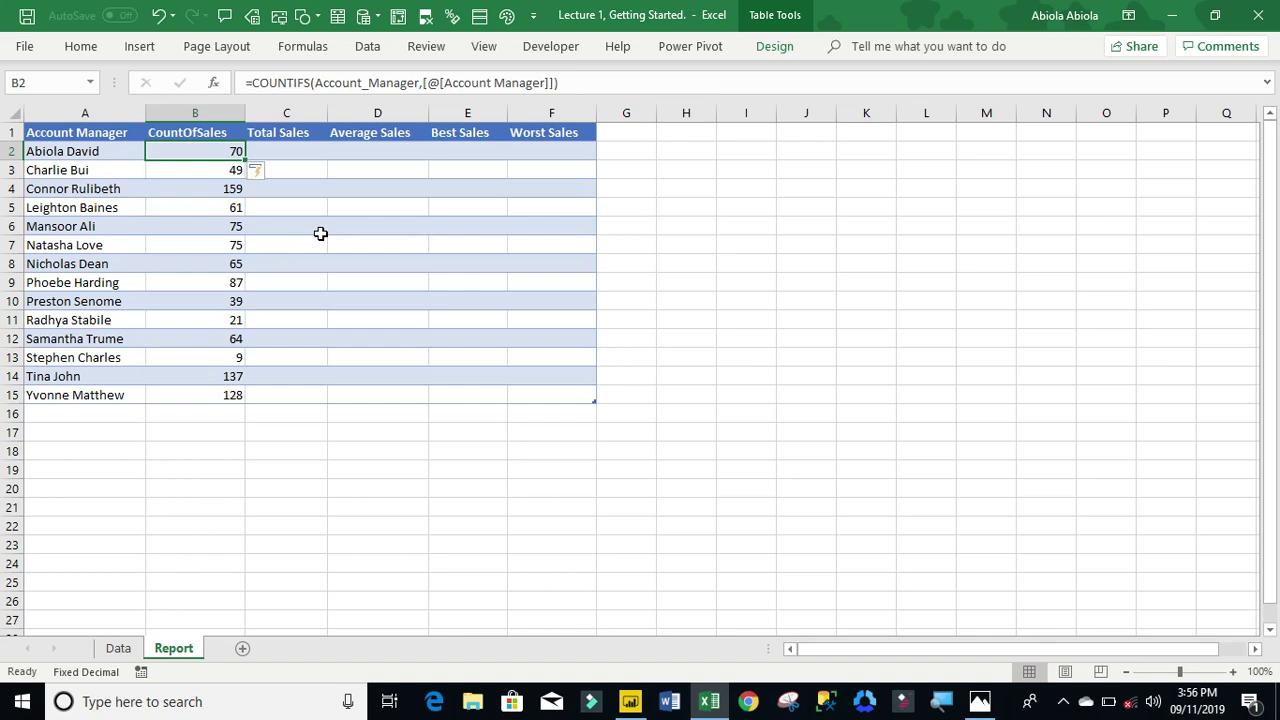
{"action": "left_click", "coordinate": [281, 150]}
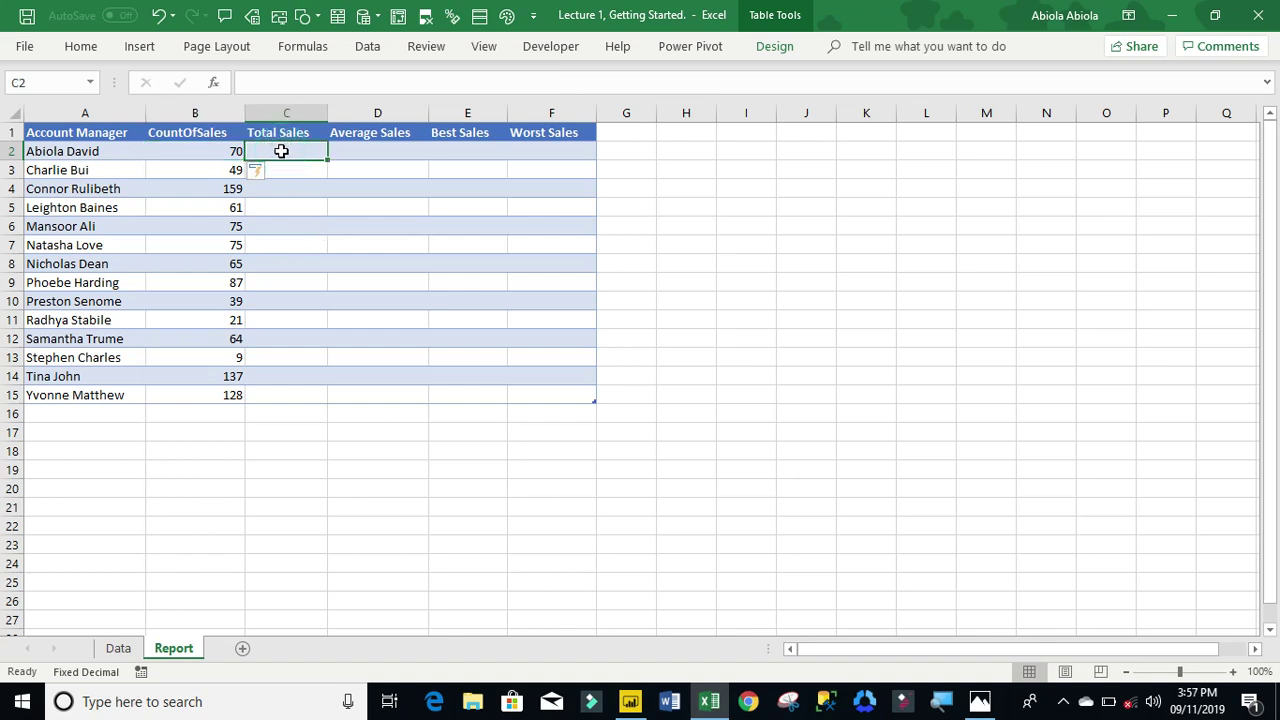
Fill Total Sales in C2 with =SUMIFS(Total,Account_Manager,[@[Account Manager]]).
{"action": "type", "text": "=sum"}
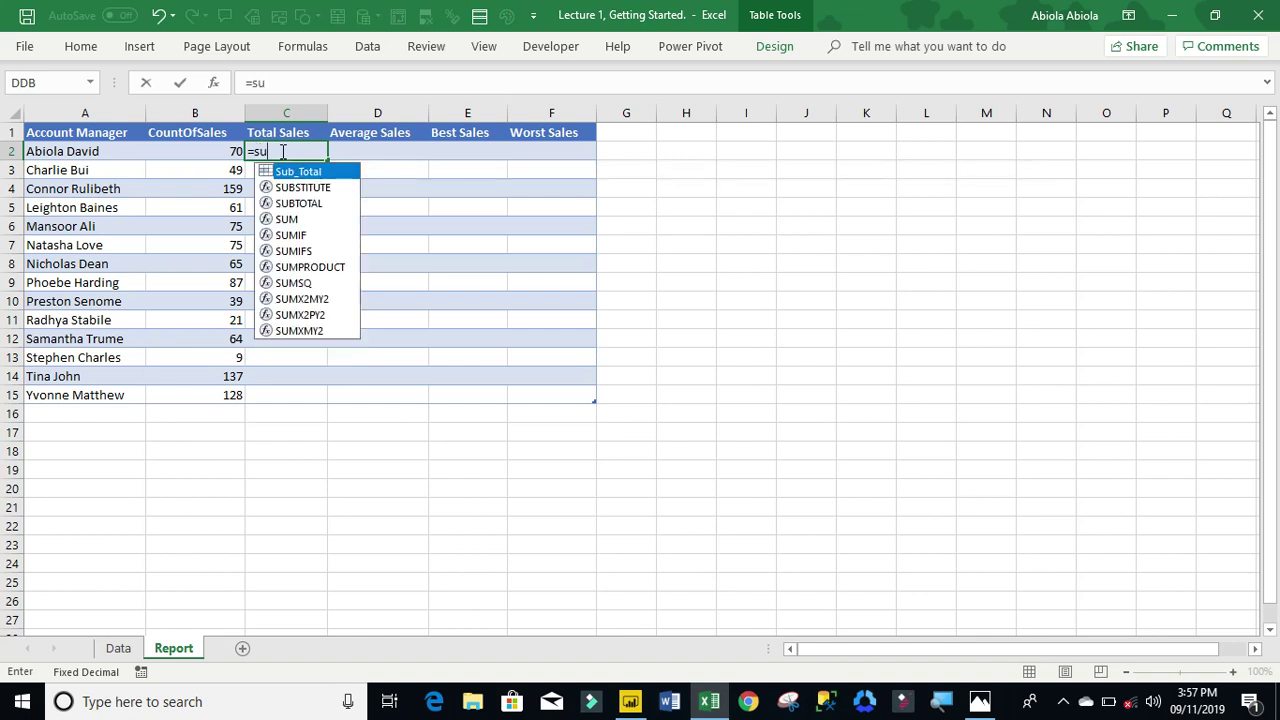
{"action": "key", "text": "Down"}
{"action": "key", "text": "Down"}
{"action": "key", "text": "Escape"}
{"action": "key", "text": "Tab"}
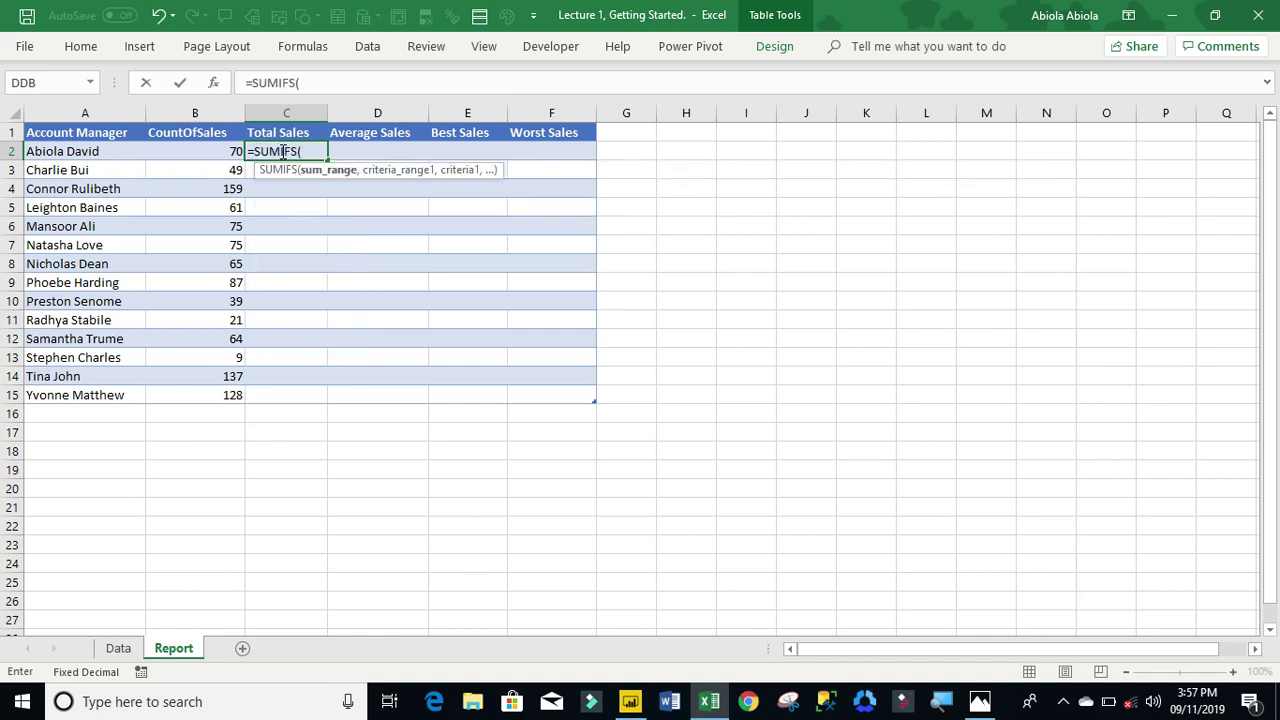
{"action": "type", "text": "Tot"}
{"action": "key", "text": "Tab"}
{"action": "type", "text": ",acc"}
{"action": "key", "text": "Tab"}
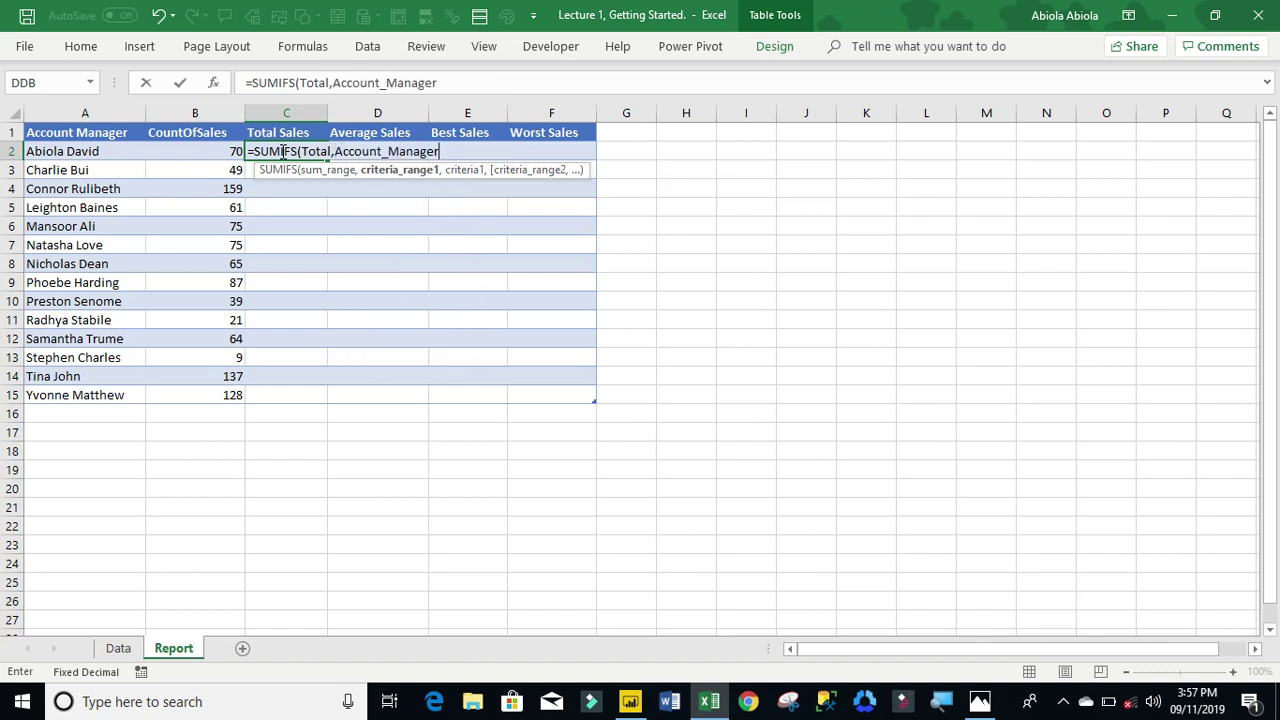
{"action": "type", "text": ","}
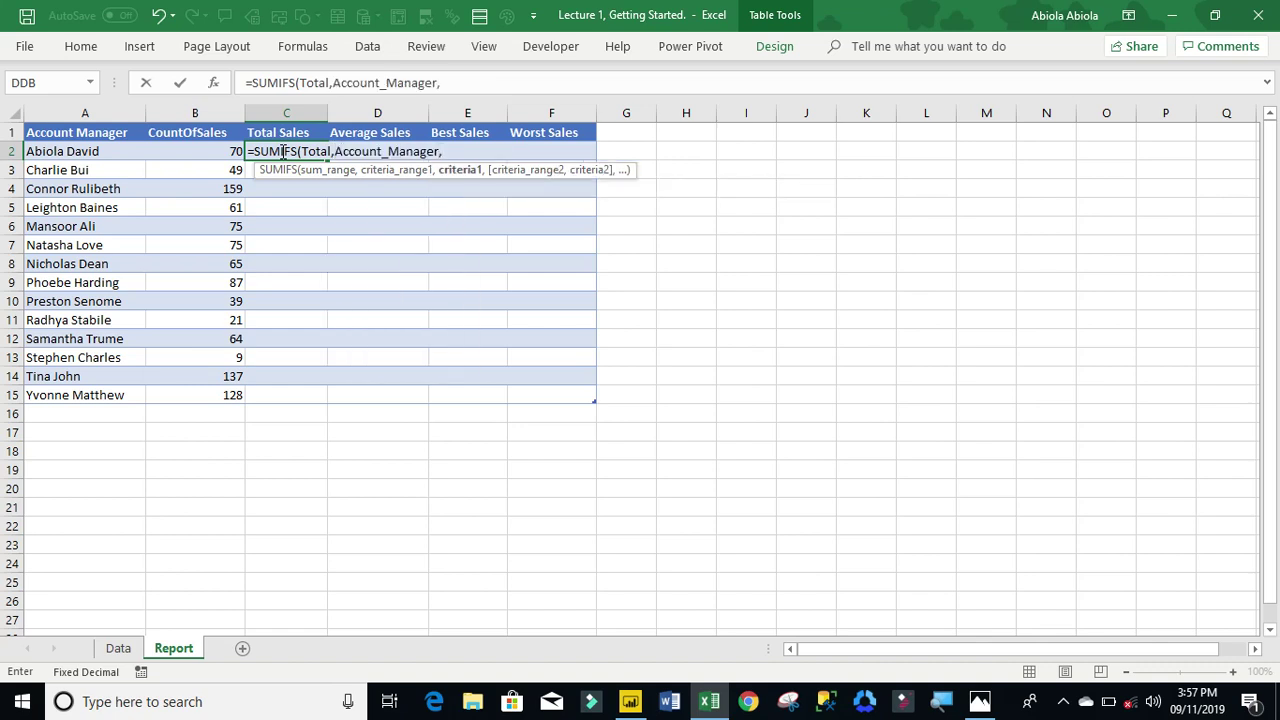
{"action": "left_click", "coordinate": [101, 148]}
{"action": "key", "text": "ctrl+Return"}
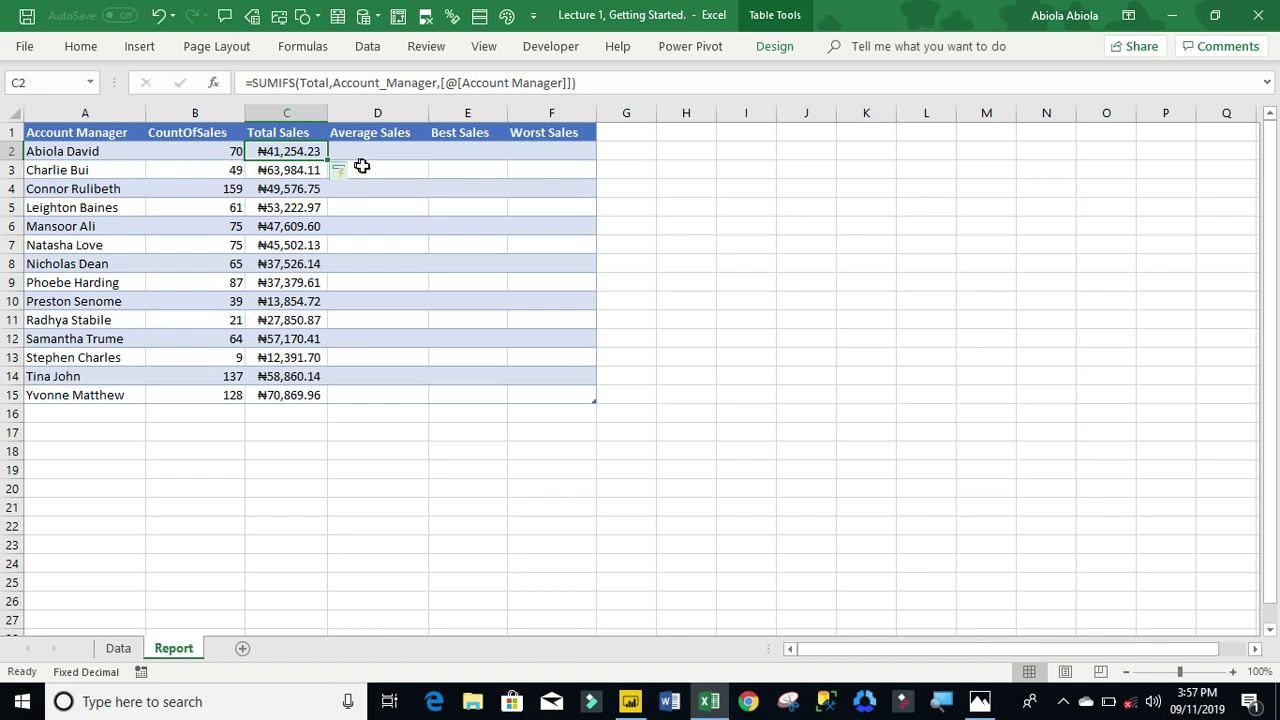
Fill Average Sales in D2 with =AVERAGEIFS(Total,Account_Manager,[@[Account Manager]]).
{"action": "left_click", "coordinate": [362, 151]}
{"action": "type", "text": "aver"}
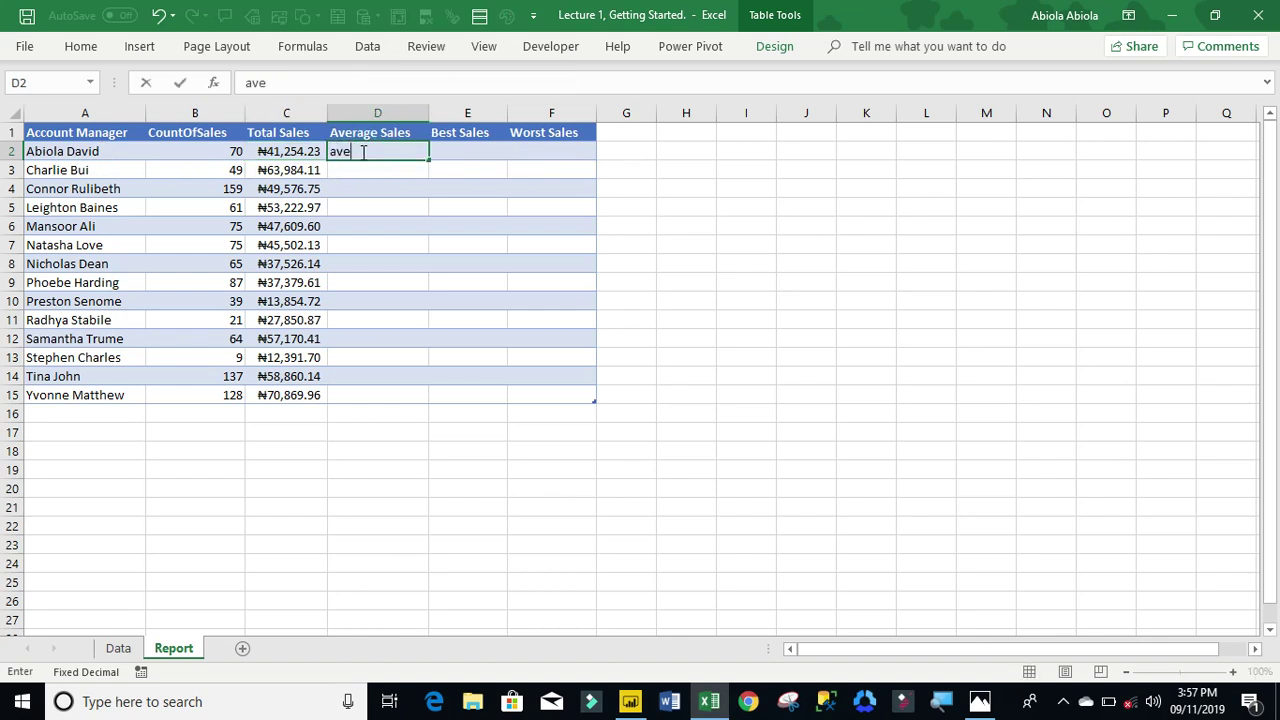
{"action": "key", "text": "BackSpace"}
{"action": "key", "text": "BackSpace"}
{"action": "key", "text": "BackSpace"}
{"action": "key", "text": "BackSpace"}
{"action": "type", "text": "a="}
{"action": "type", "text": "ve"}
{"action": "key", "text": "BackSpace"}
{"action": "key", "text": "BackSpace"}
{"action": "key", "text": "BackSpace"}
{"action": "key", "text": "BackSpace"}
{"action": "type", "text": "=ave"}
{"action": "key", "text": "Down"}
{"action": "key", "text": "Down"}
{"action": "key", "text": "Down"}
{"action": "key", "text": "Down"}
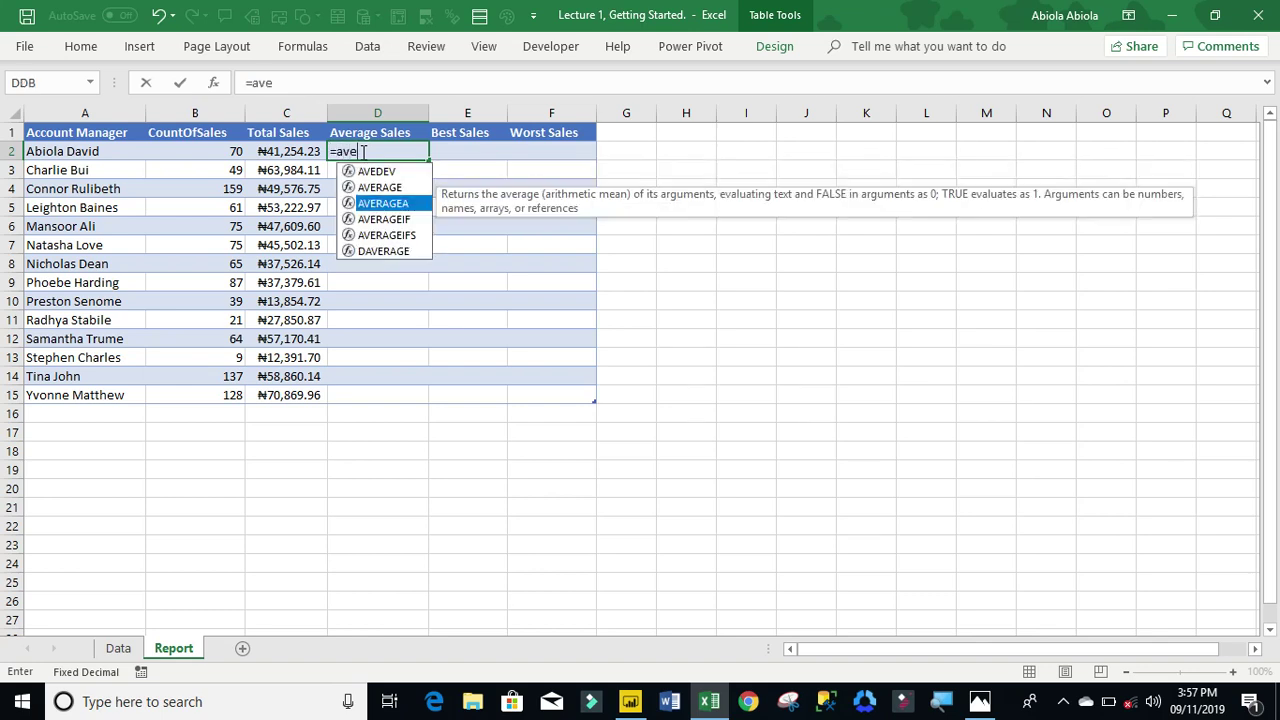
{"action": "key", "text": "Tab"}
{"action": "type", "text": "tot"}
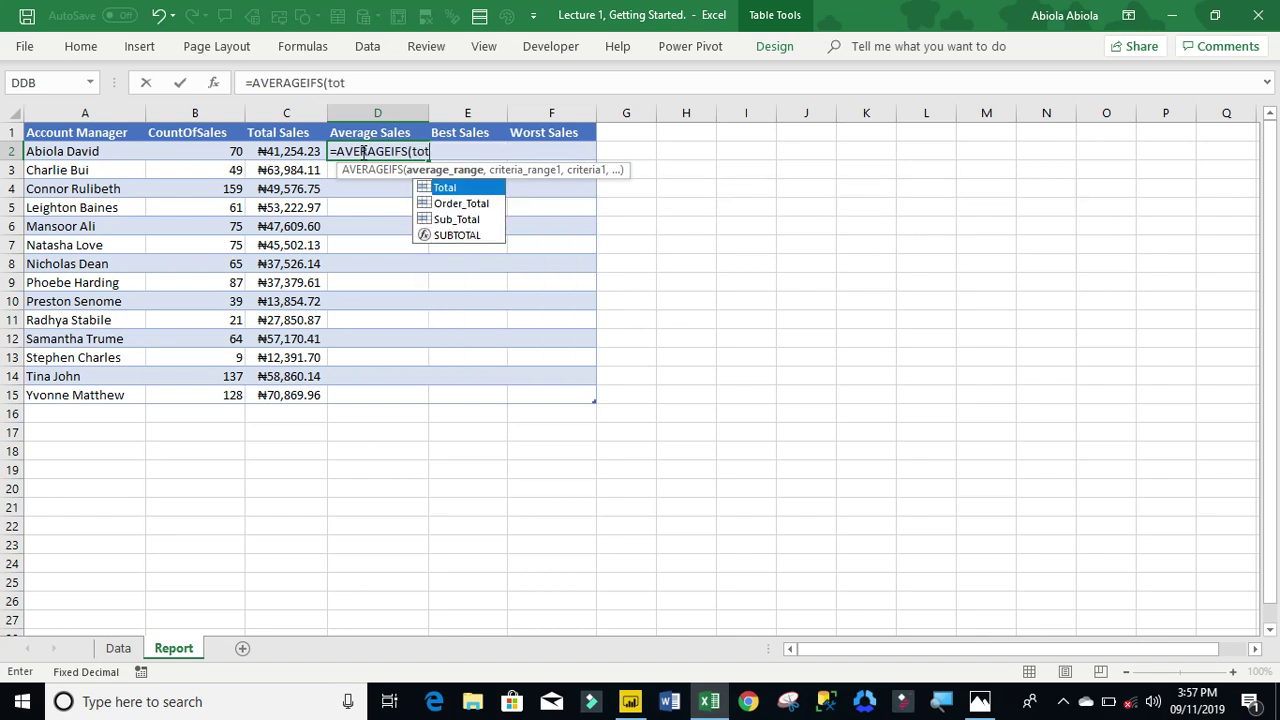
{"action": "key", "text": "Tab"}
{"action": "type", "text": ","}
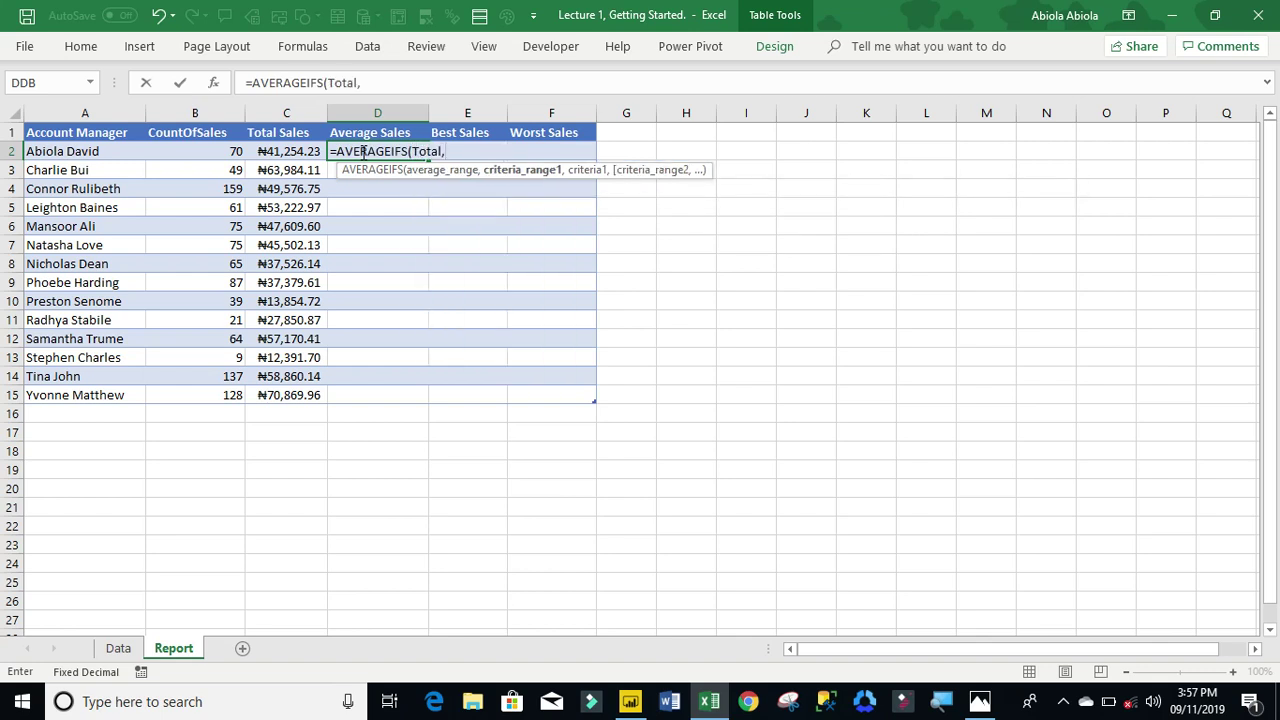
{"action": "type", "text": "acc"}
{"action": "key", "text": "Tab"}
{"action": "type", "text": ","}
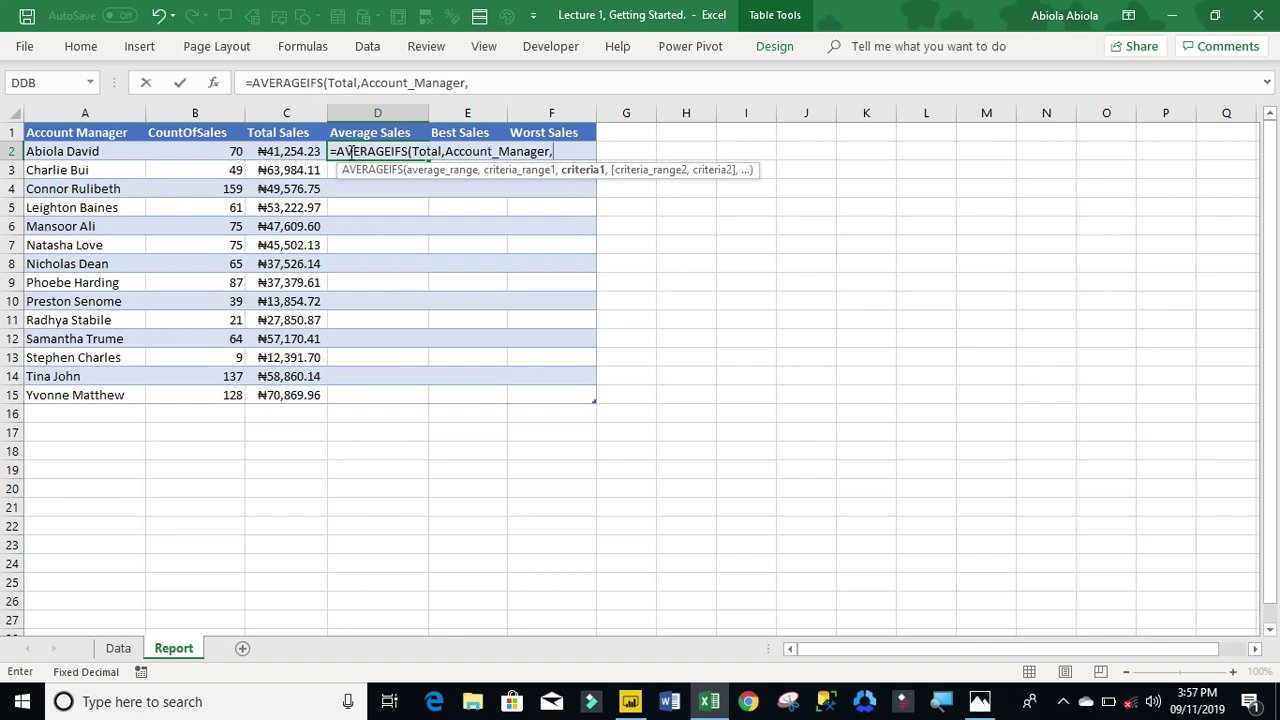
{"action": "left_click", "coordinate": [78, 151]}
{"action": "key", "text": "ctrl+Return"}
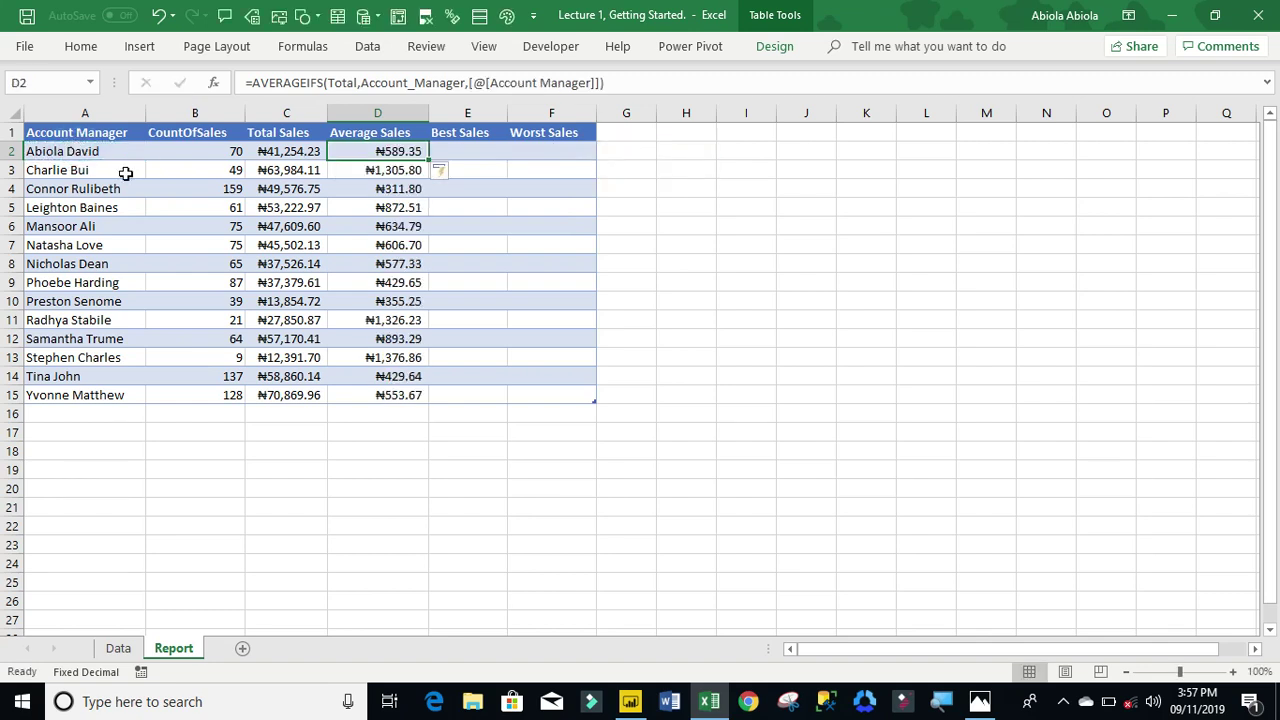
Fill Best Sales in E2 with =MAXIFS(Total,Account_Manager,[@[Account Manager]]).
{"action": "left_click", "coordinate": [450, 152]}
{"action": "type", "text": "="}
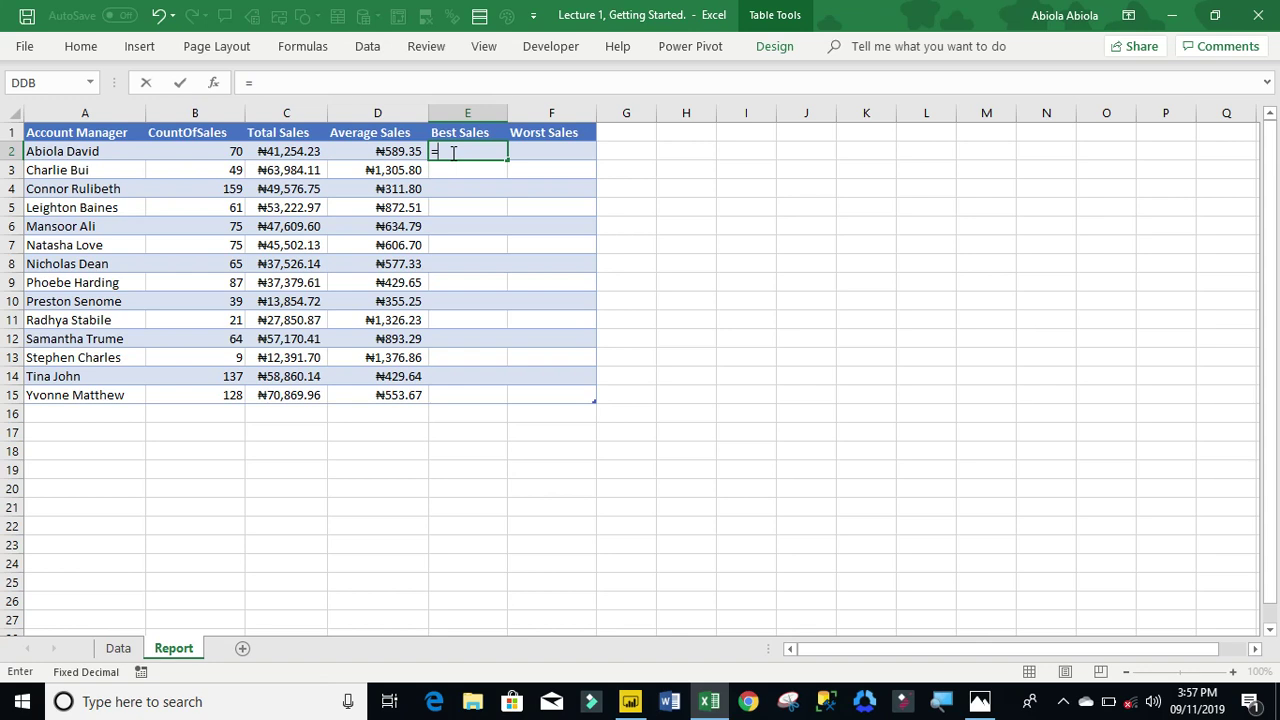
{"action": "type", "text": "max"}
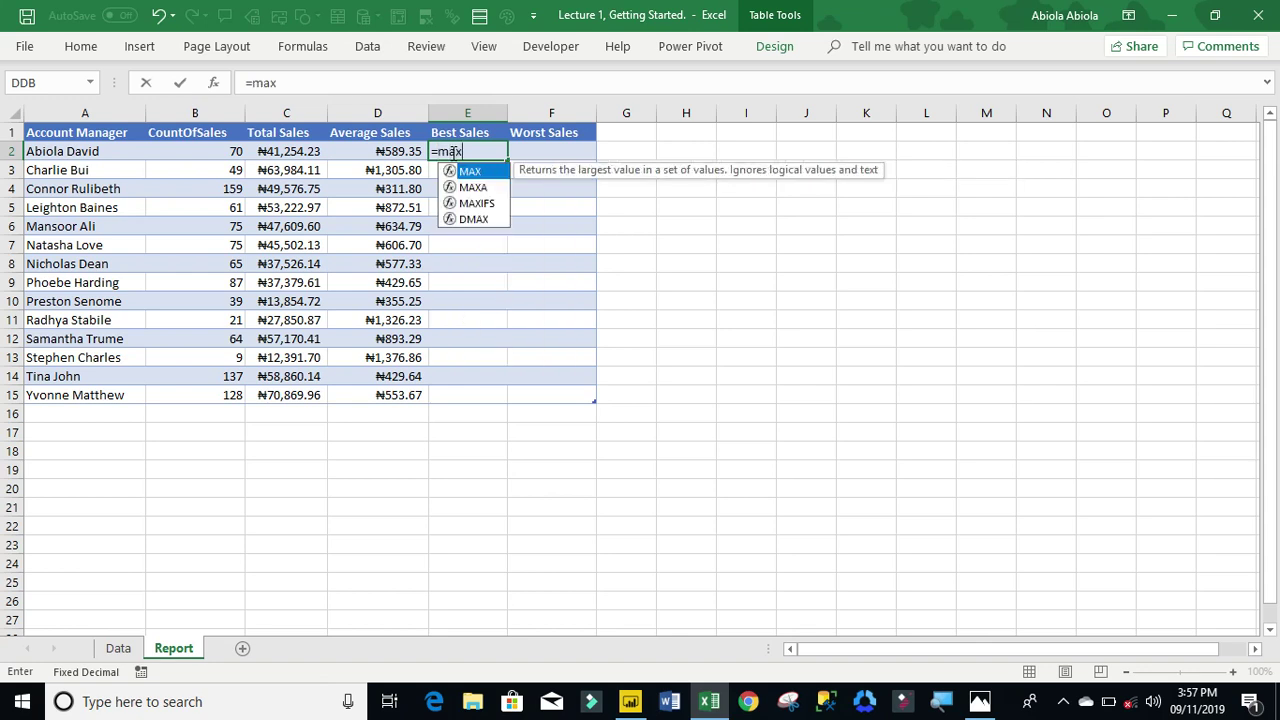
{"action": "key", "text": "Down"}
{"action": "key", "text": "Down"}
{"action": "key", "text": "Tab"}
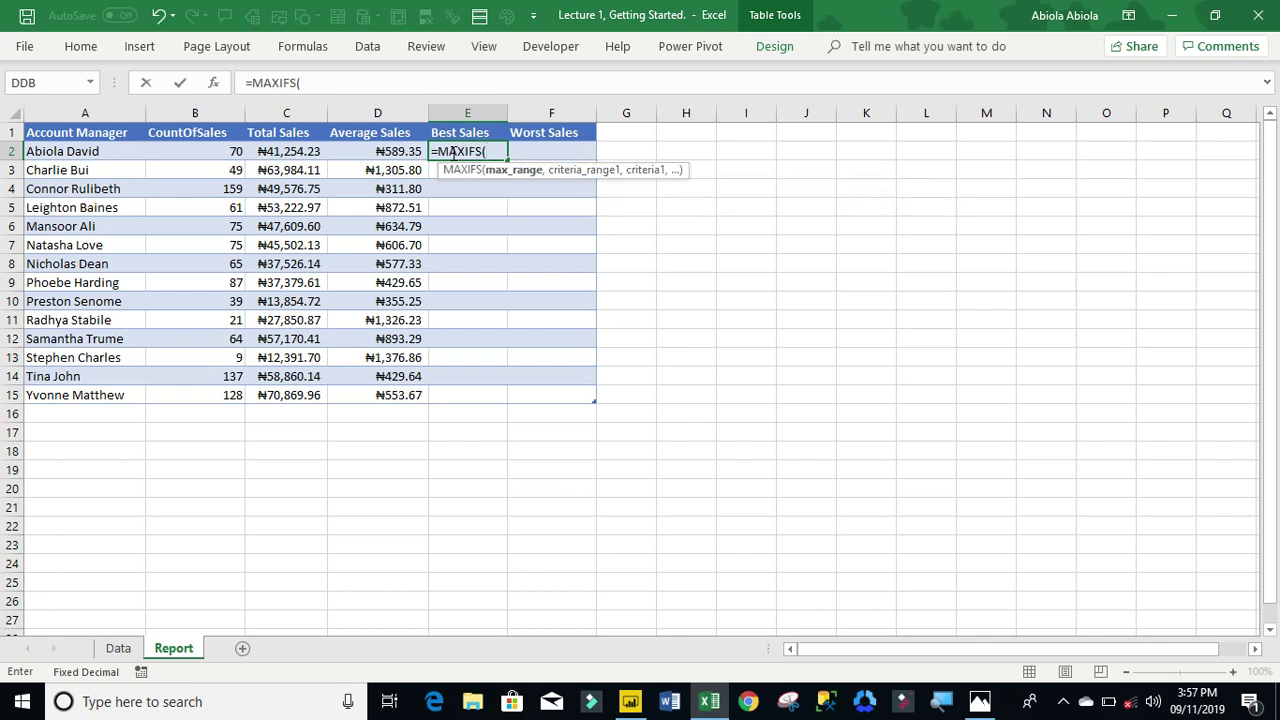
{"action": "type", "text": "tot"}
{"action": "key", "text": "Tab"}
{"action": "type", "text": ","}
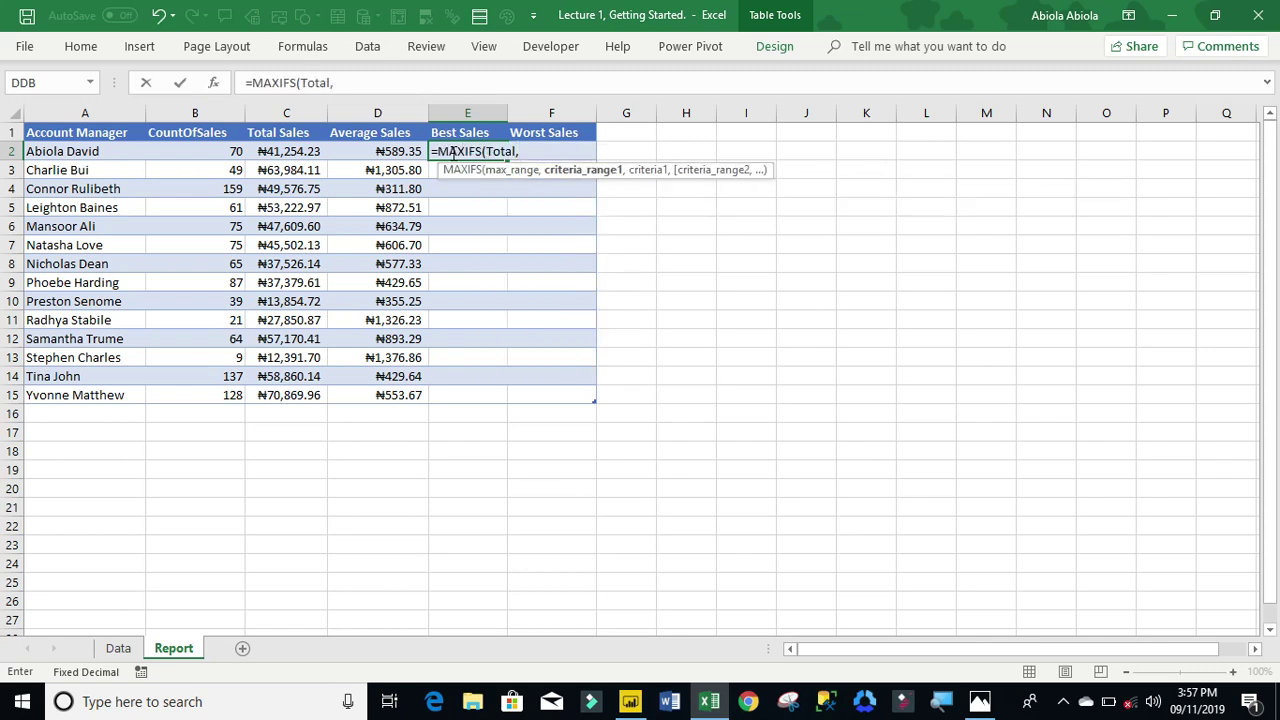
{"action": "type", "text": "acc"}
{"action": "key", "text": "Tab"}
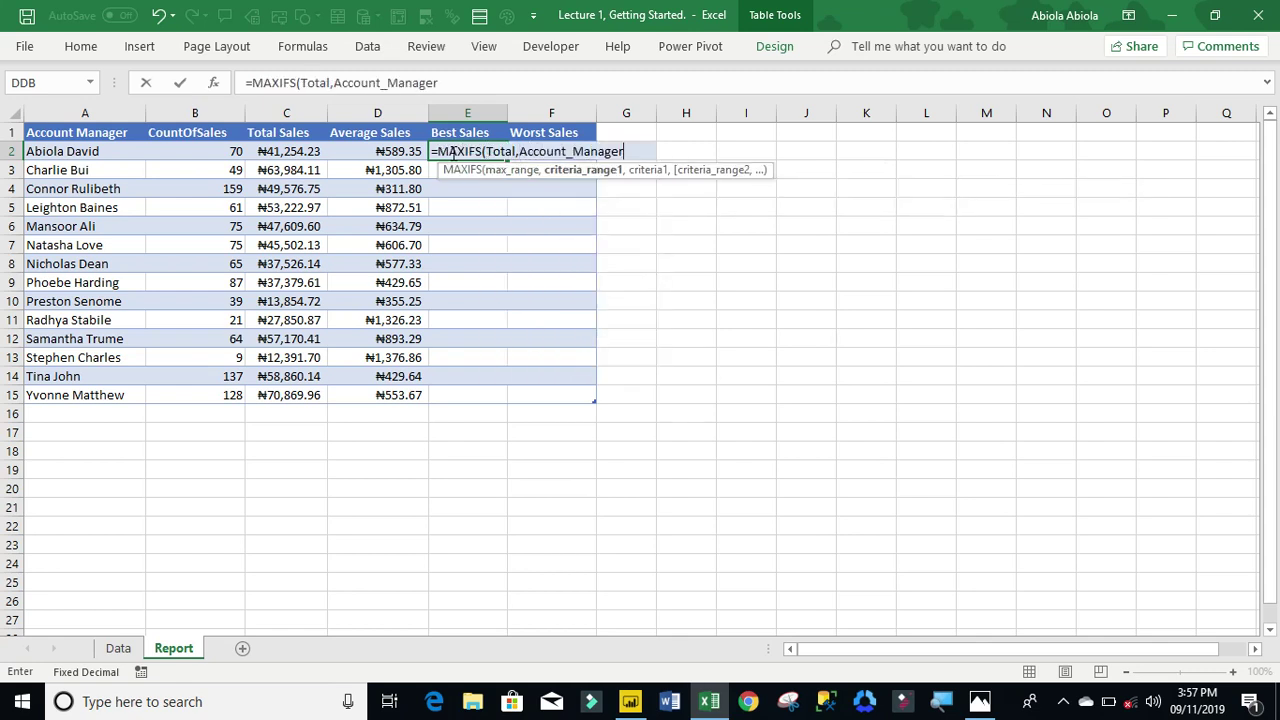
{"action": "type", "text": ","}
{"action": "left_click", "coordinate": [58, 150]}
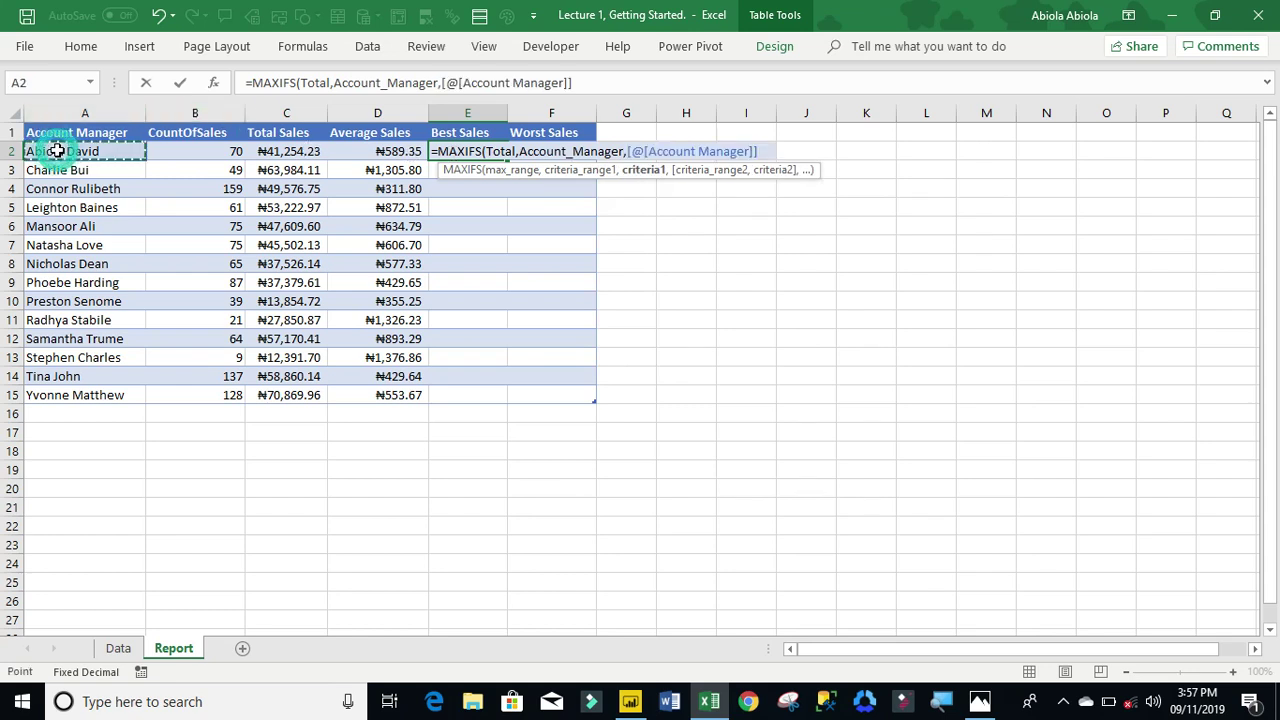
{"action": "key", "text": "Return"}
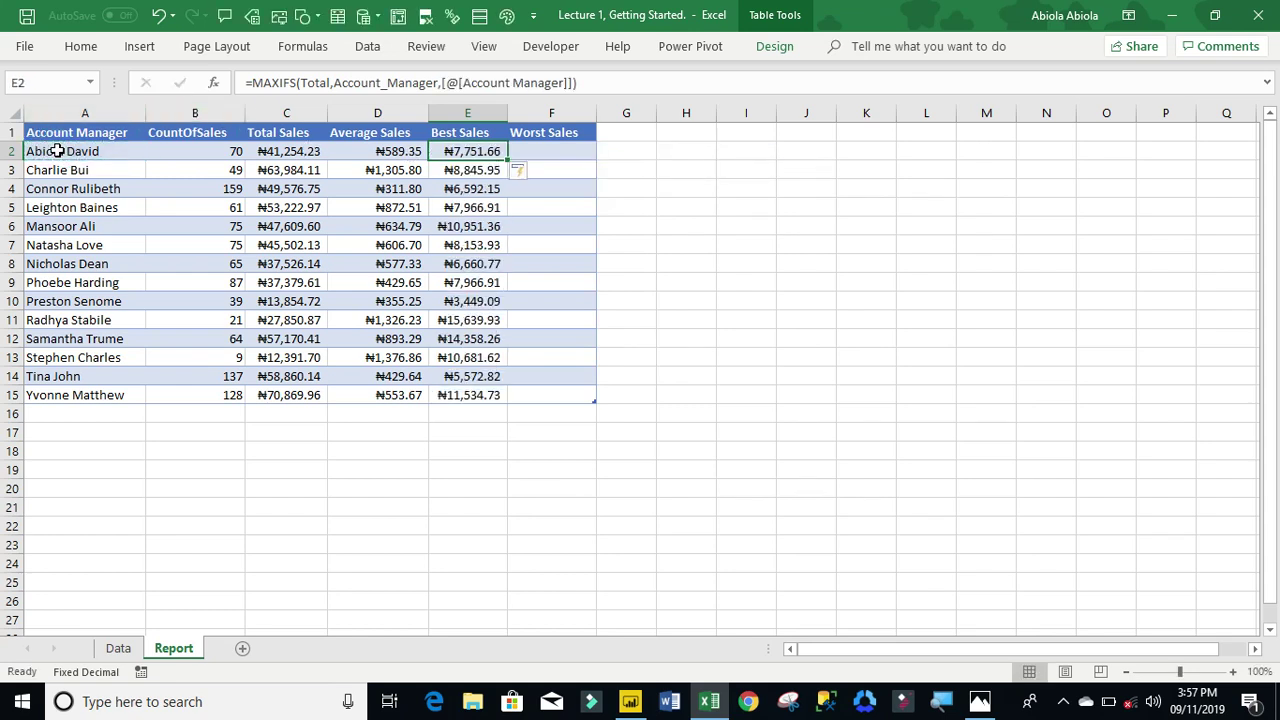
Fill Worst Sales in F2 with =MINIFS(Total,Account_Manager,[@[Account Manager]]).
{"action": "left_click", "coordinate": [578, 151]}
{"action": "type", "text": "min"}
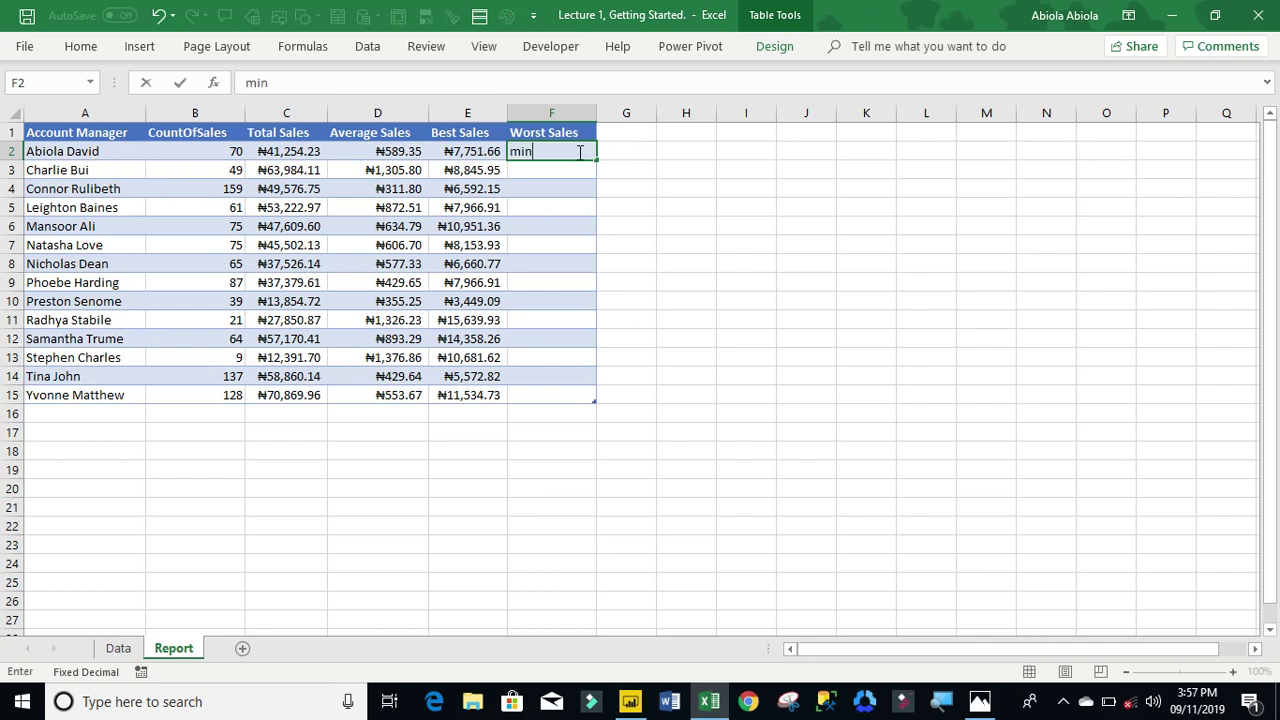
{"action": "key", "text": "BackSpace"}
{"action": "key", "text": "BackSpace"}
{"action": "key", "text": "BackSpace"}
{"action": "type", "text": "=min"}
{"action": "key", "text": "Down"}
{"action": "key", "text": "Down"}
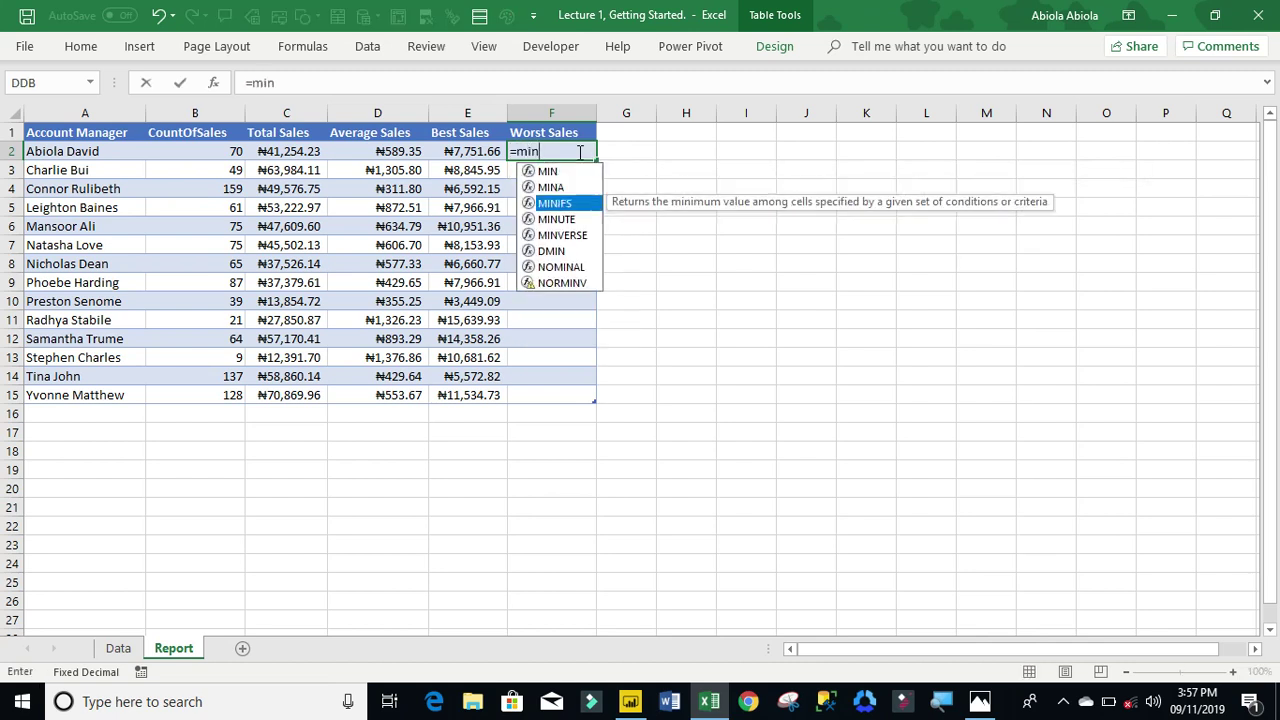
{"action": "key", "text": "Down"}
{"action": "key", "text": "Up"}
{"action": "key", "text": "Tab"}
{"action": "type", "text": "Total,"}
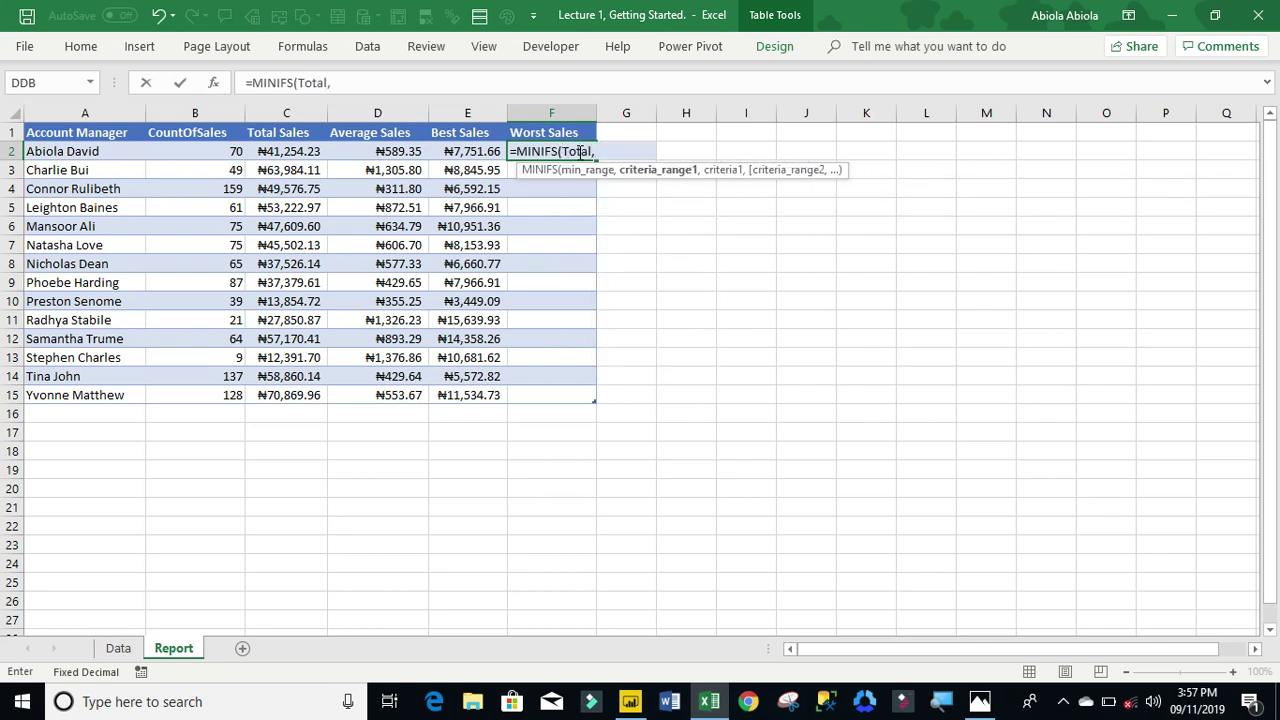
{"action": "type", "text": "acc"}
{"action": "key", "text": "Tab"}
{"action": "type", "text": ","}
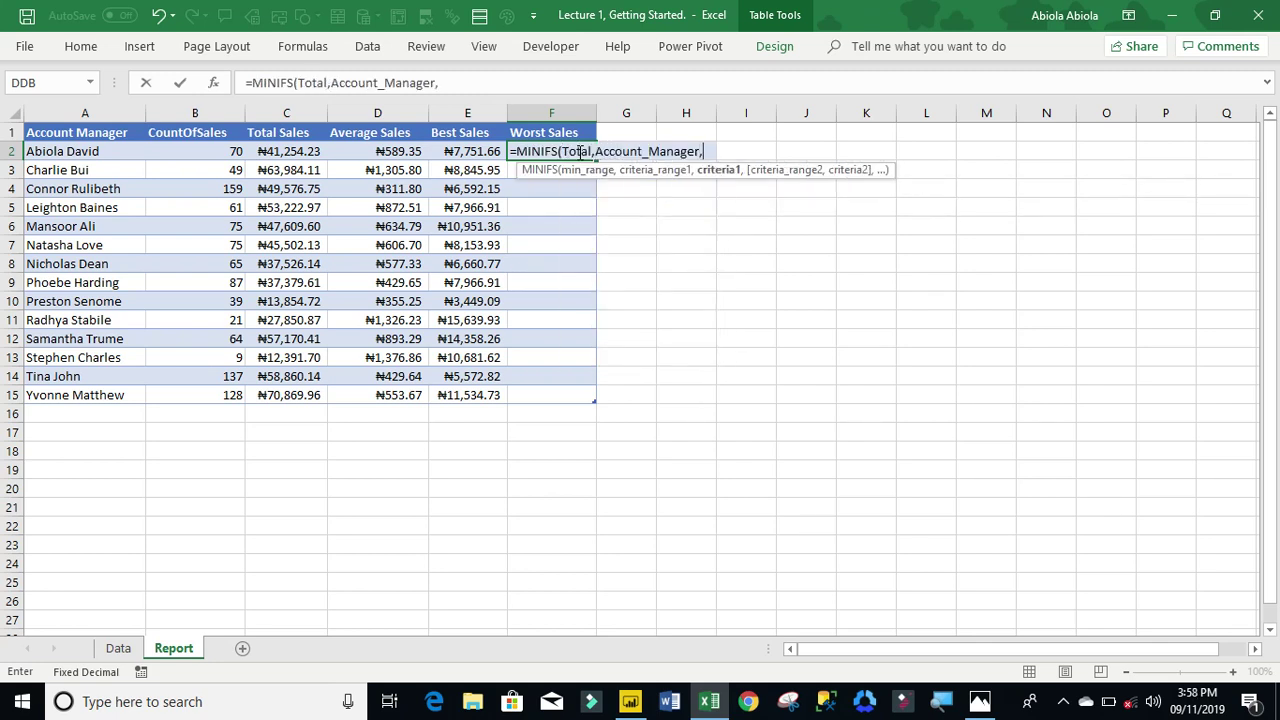
{"action": "left_click", "coordinate": [108, 147]}
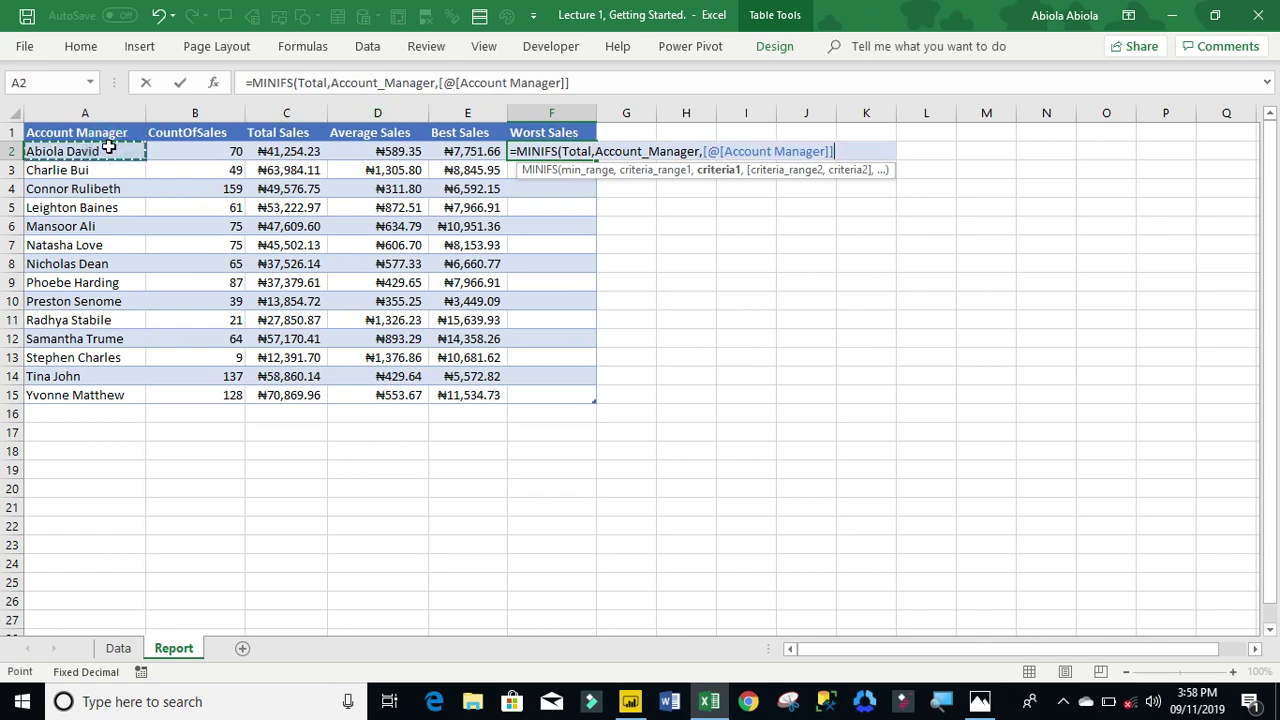
{"action": "type", "text": ")"}
{"action": "key", "text": "ctrl+Return"}
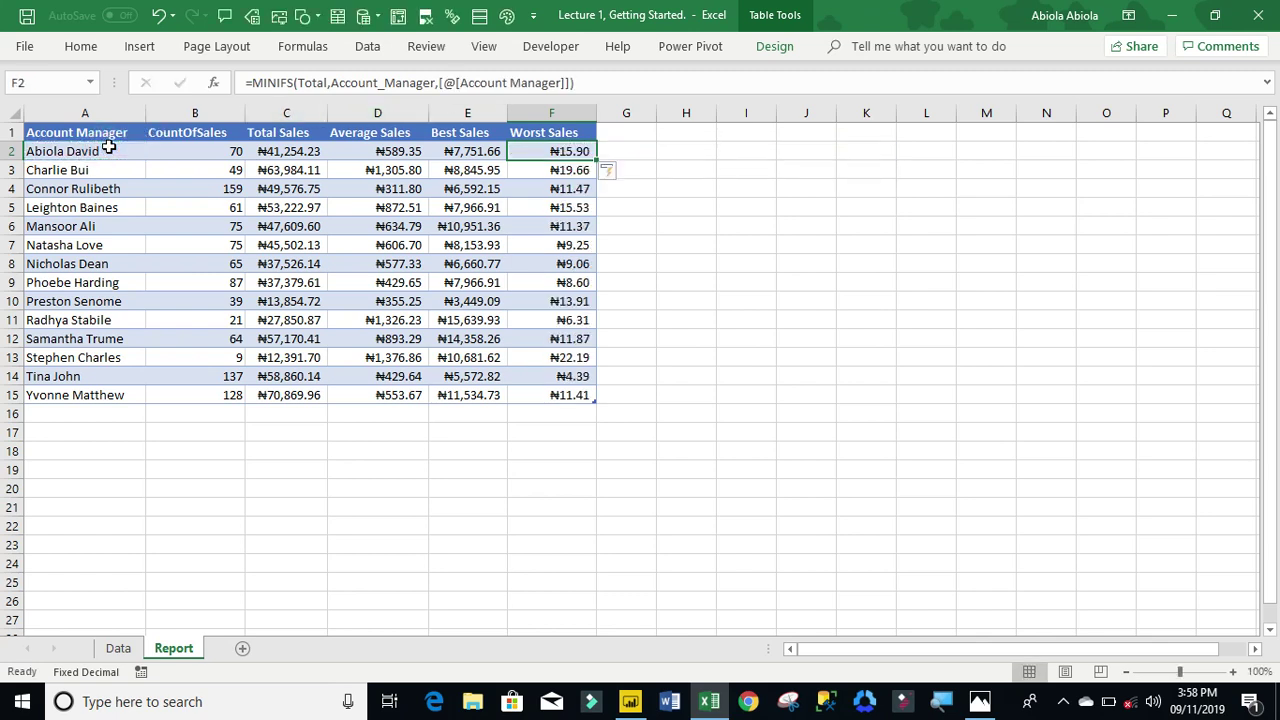
{"action": "left_click", "coordinate": [632, 702]}
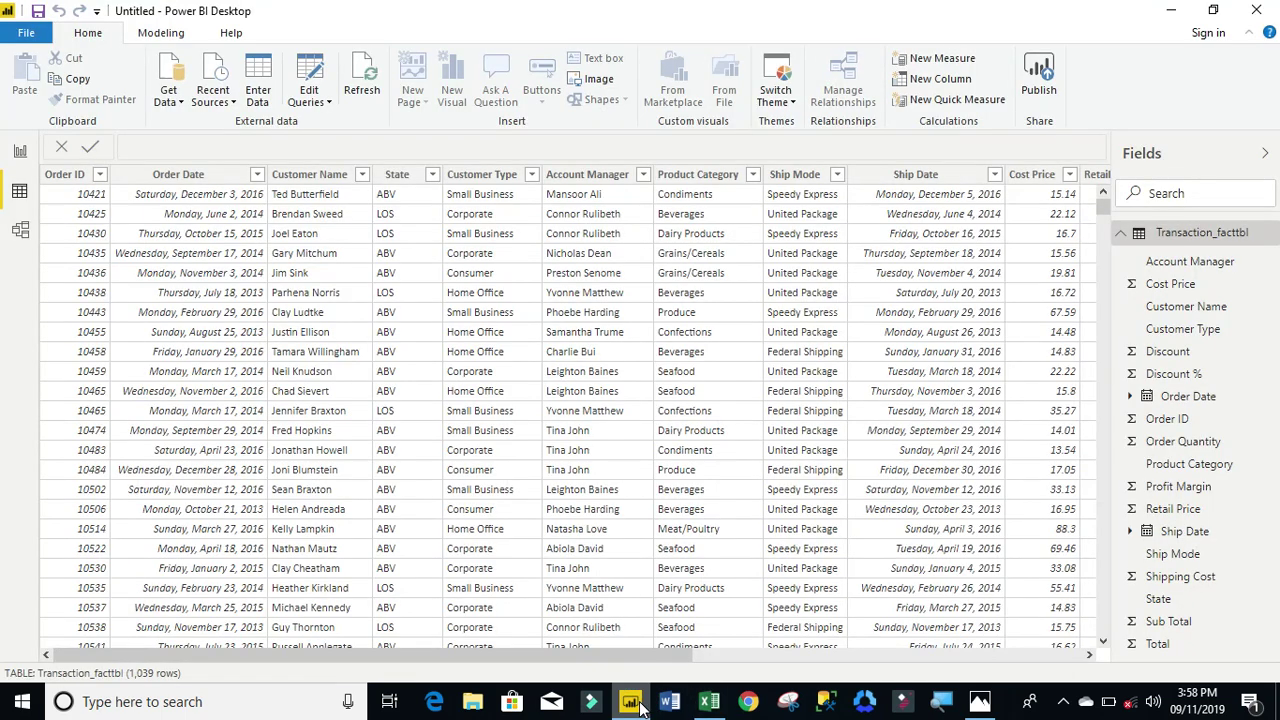
Create a new calculated table named Sales By Account Manager using SUMMARIZE.
{"action": "left_click", "coordinate": [156, 36]}
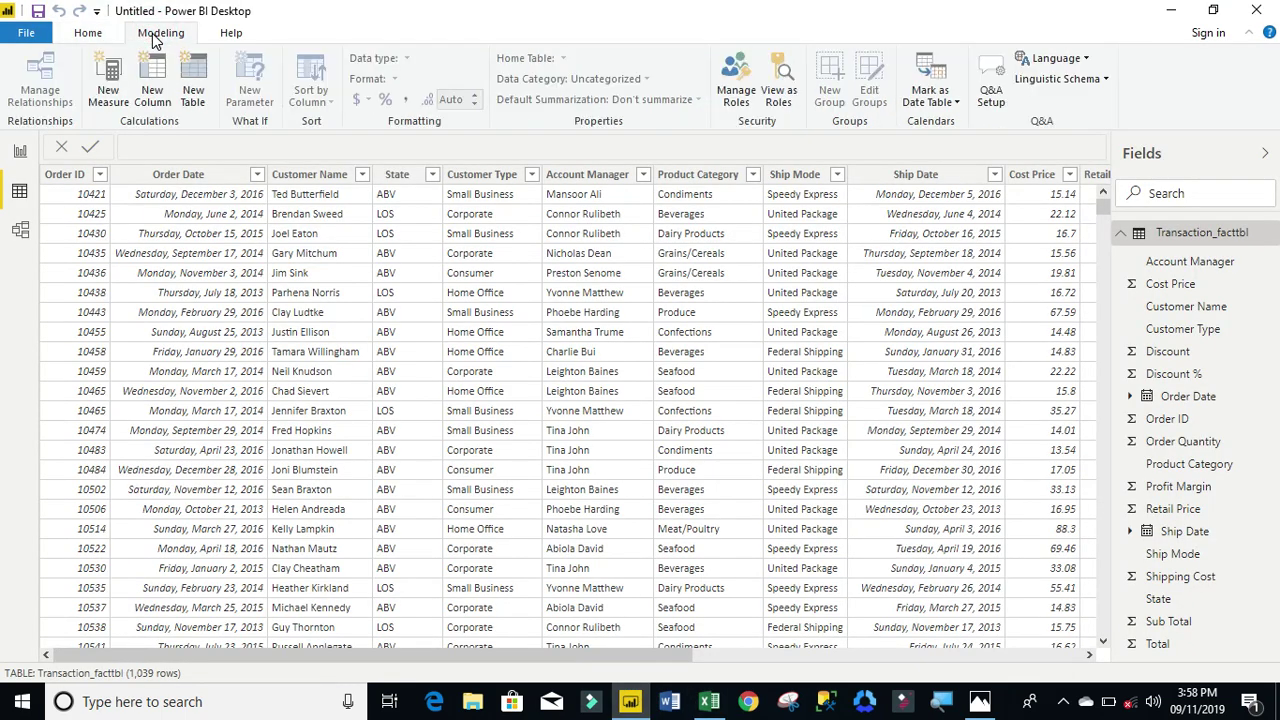
{"action": "left_click", "coordinate": [196, 93]}
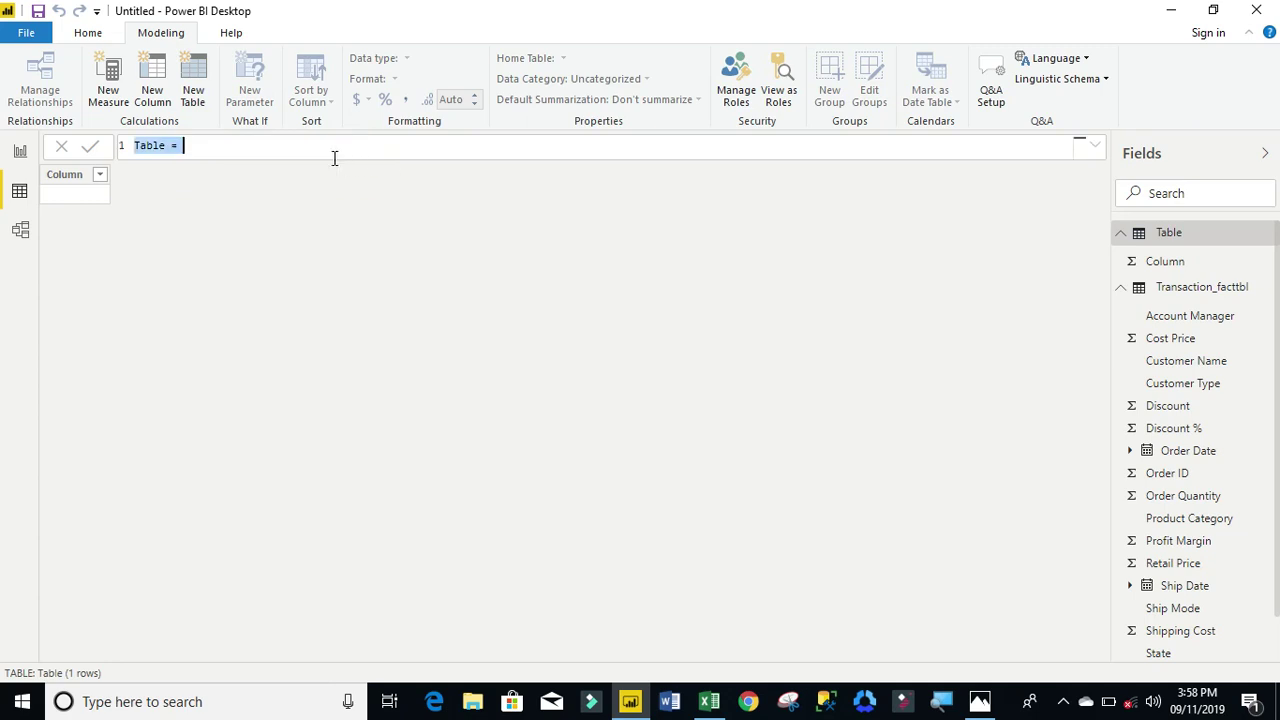
{"action": "type", "text": "Sales By Account Manager"}
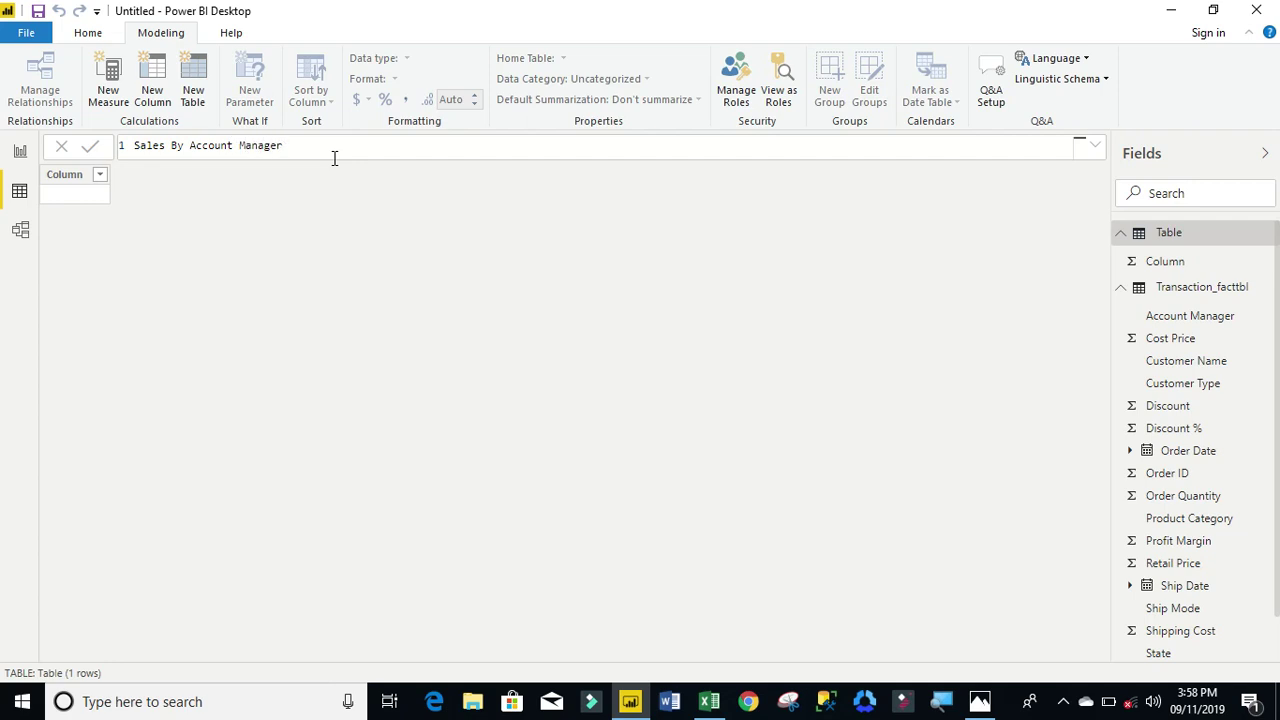
{"action": "type", "text": " = um"}
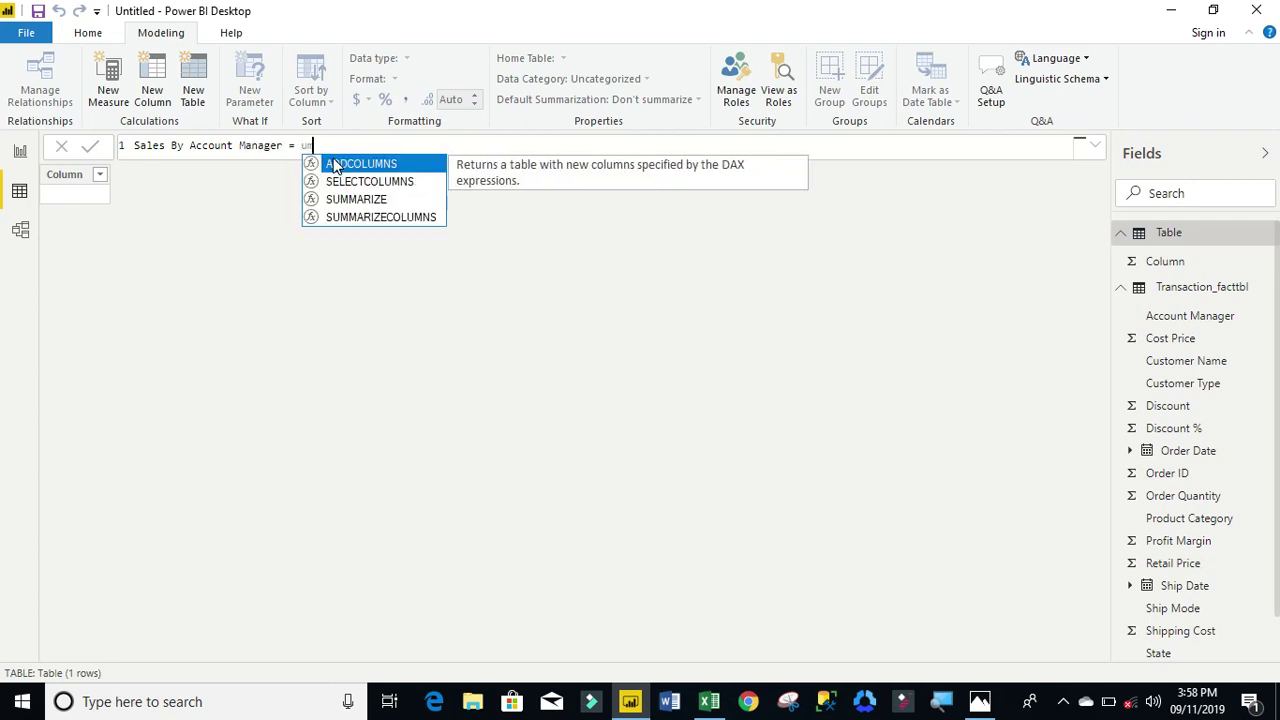
{"action": "key", "text": "BackSpace"}
{"action": "key", "text": "BackSpace"}
{"action": "type", "text": "sum"}
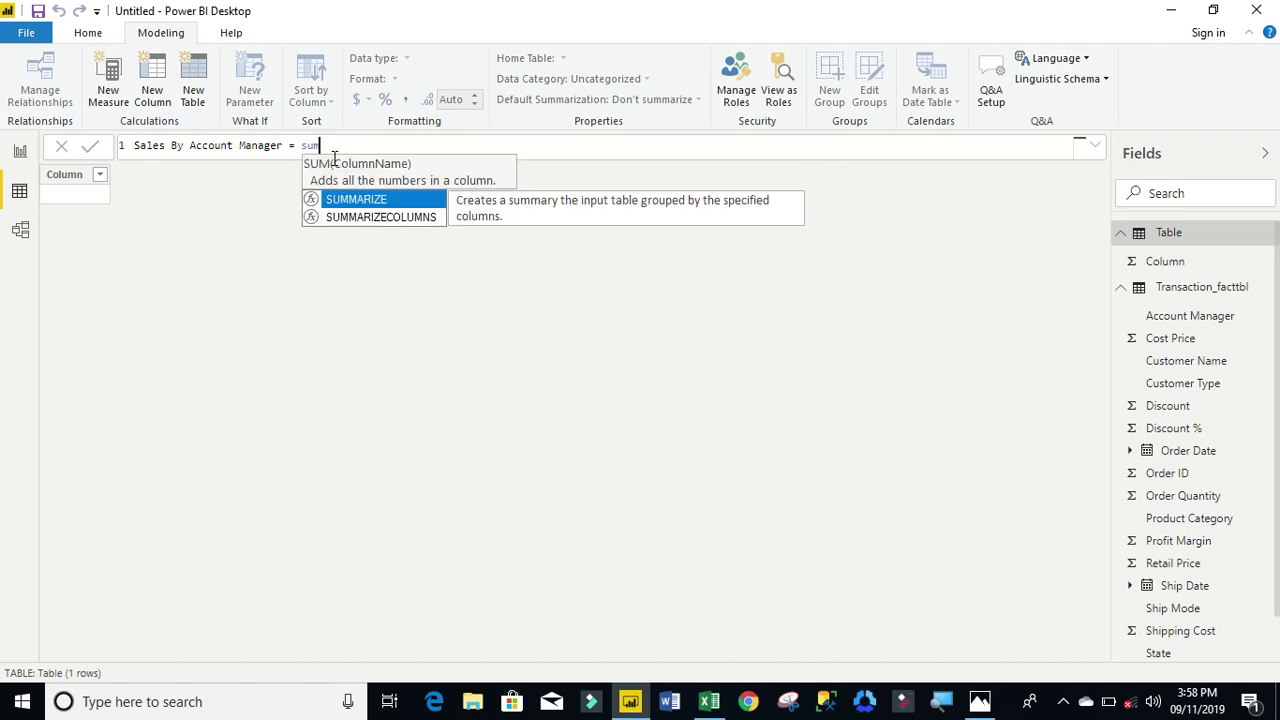
{"action": "key", "text": "Tab"}
{"action": "type", "text": "("}
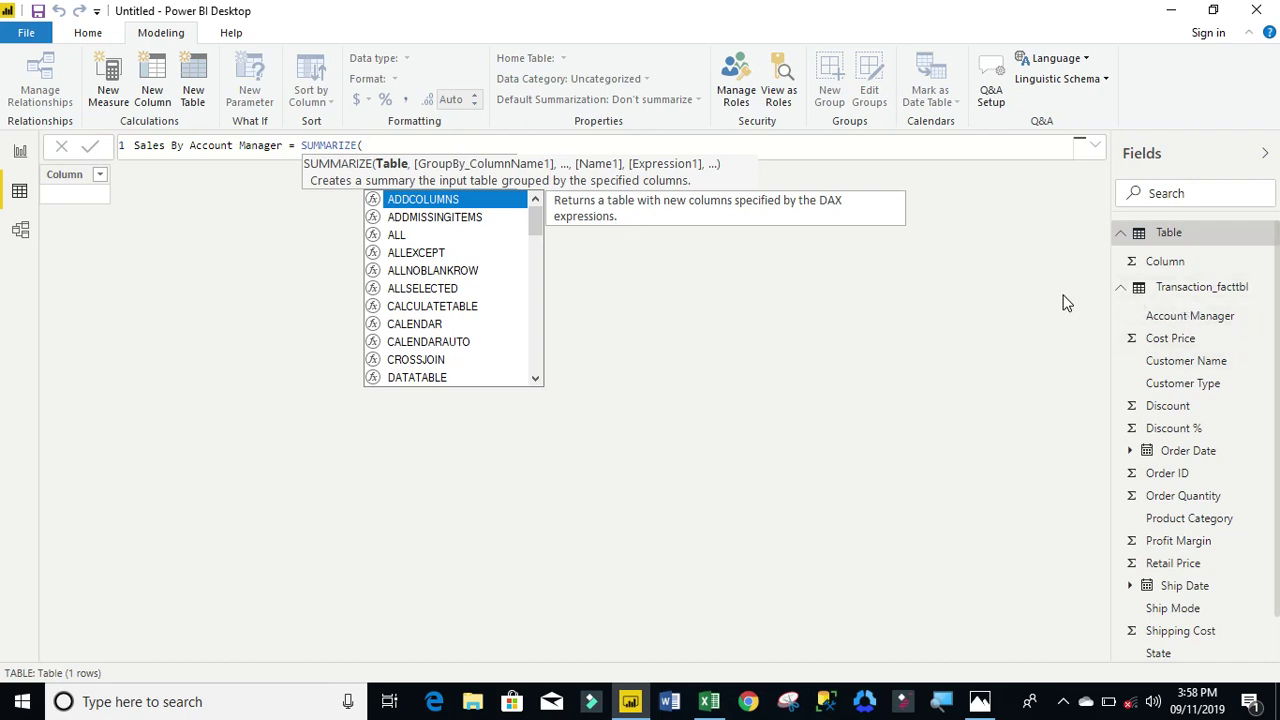
Summarize Transaction_facttbl with ROLLUP on Transaction_facttbl[Account Manager].
{"action": "type", "text": "tr"}
{"action": "key", "text": "Tab"}
{"action": "type", "text": ","}
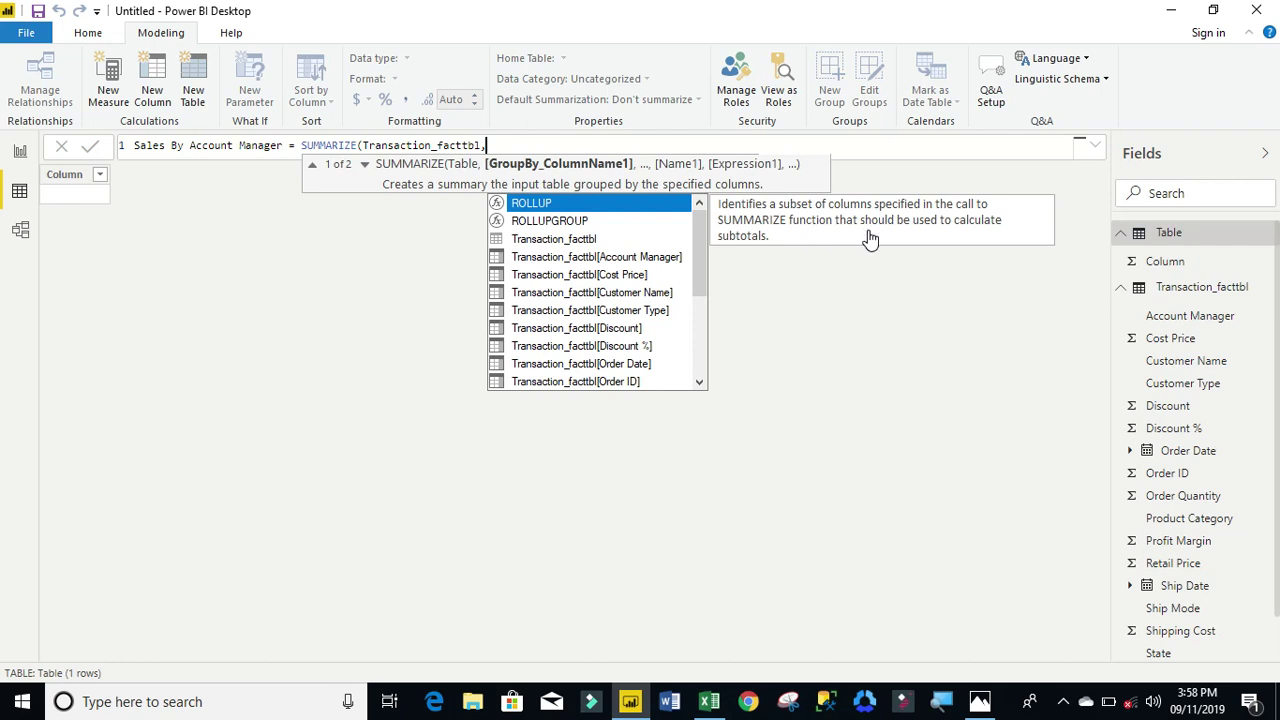
{"action": "type", "text": "r"}
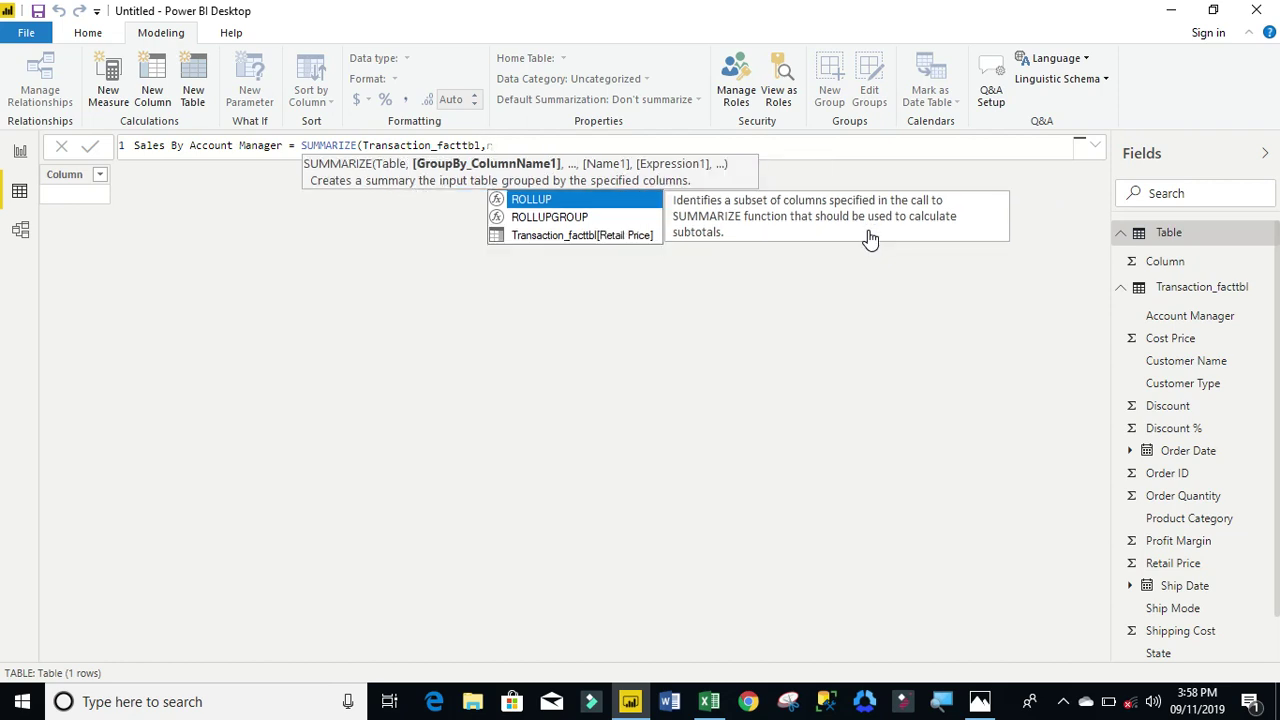
{"action": "key", "text": "Tab"}
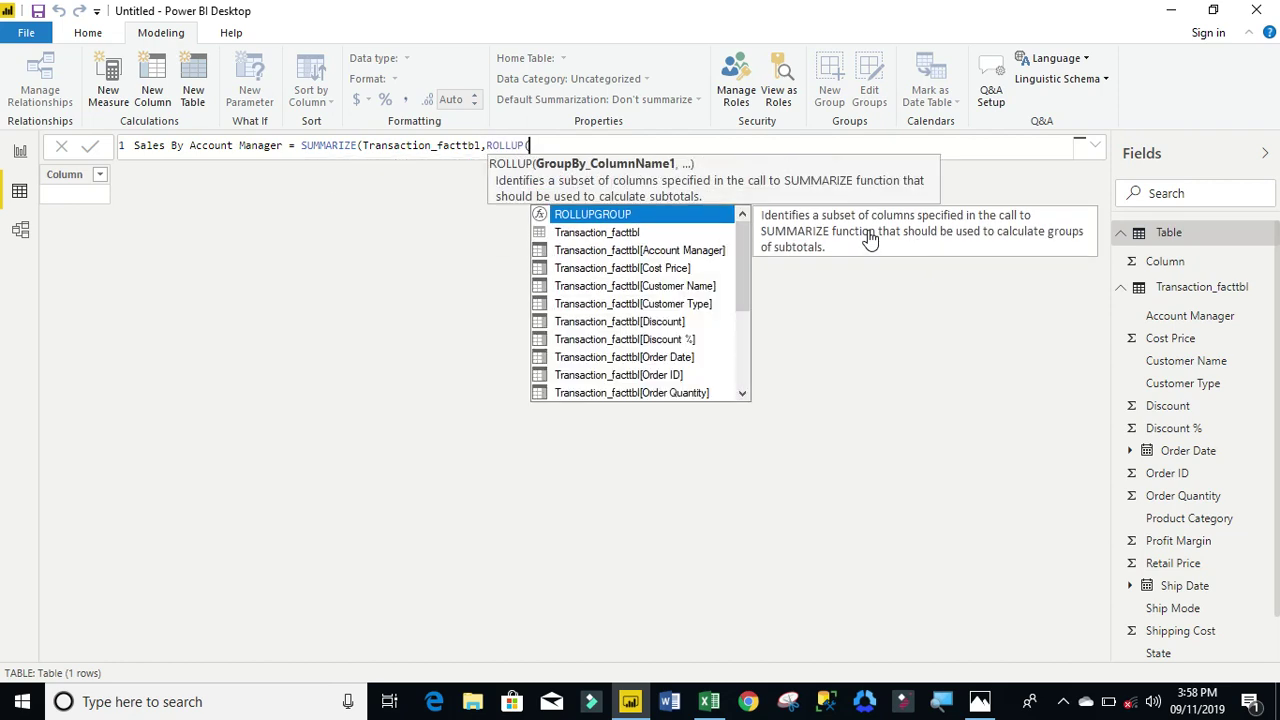
{"action": "type", "text": ","}
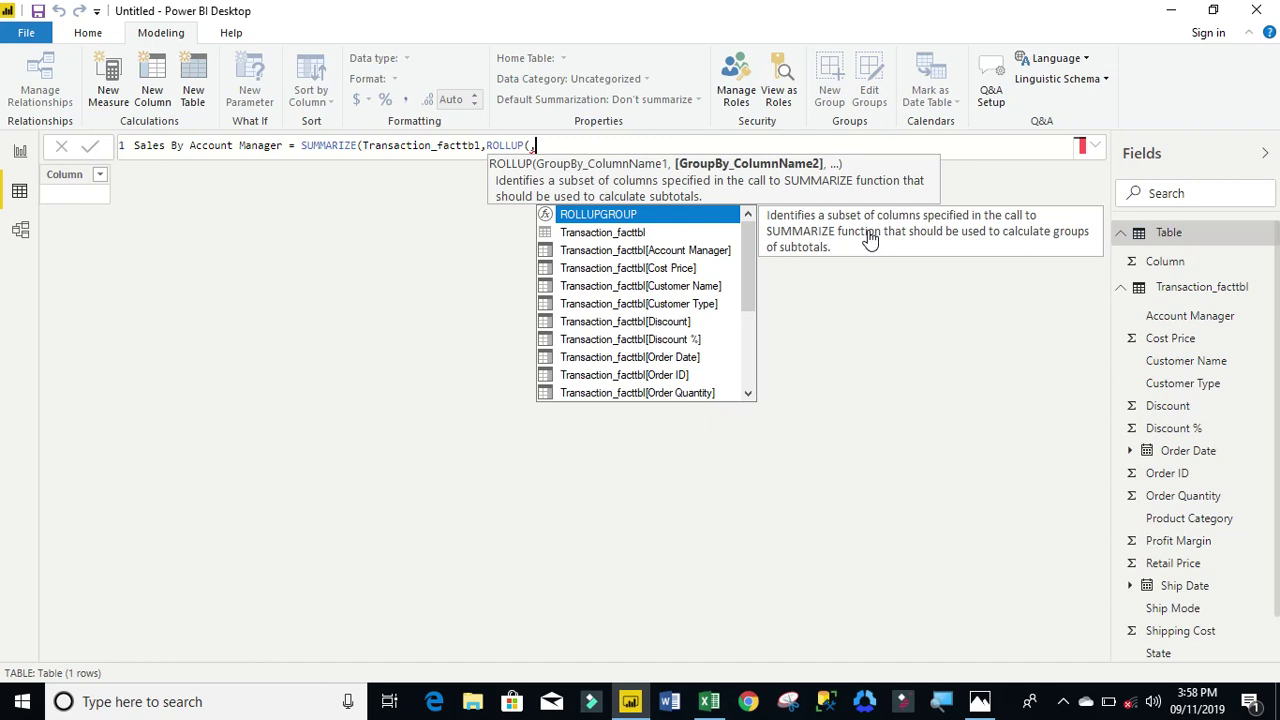
{"action": "key", "text": "BackSpace"}
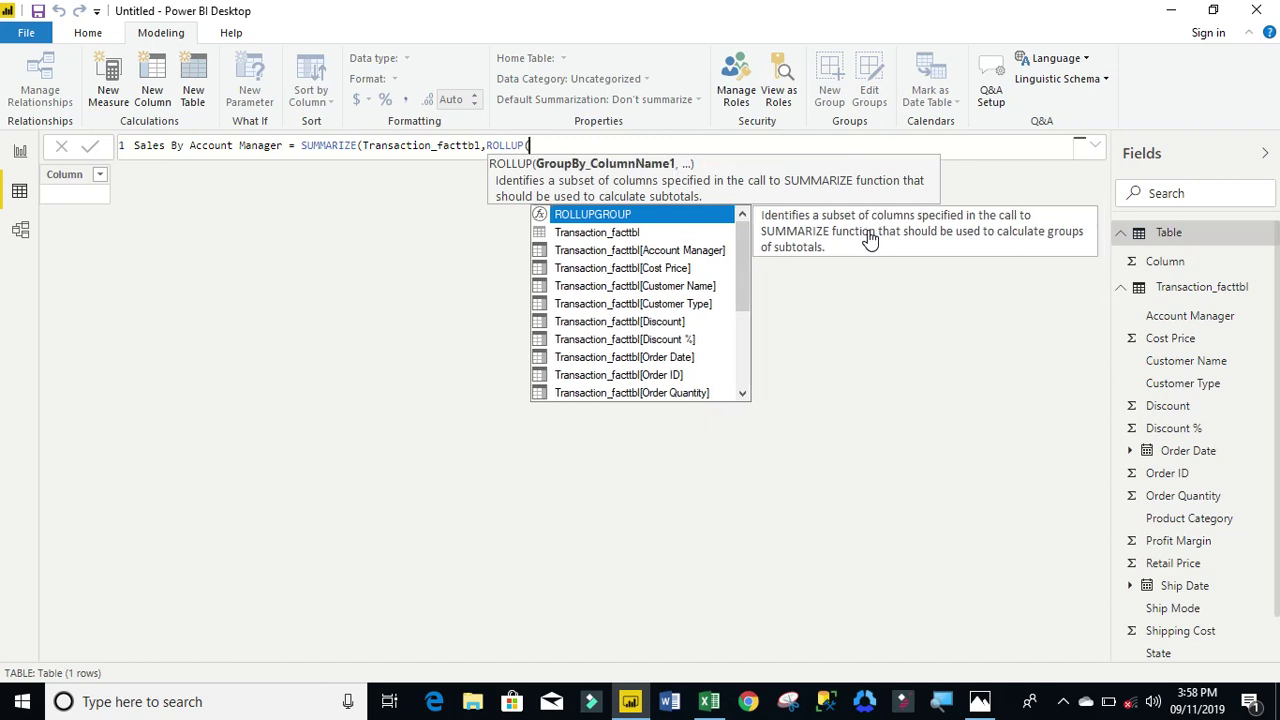
{"action": "type", "text": "acc"}
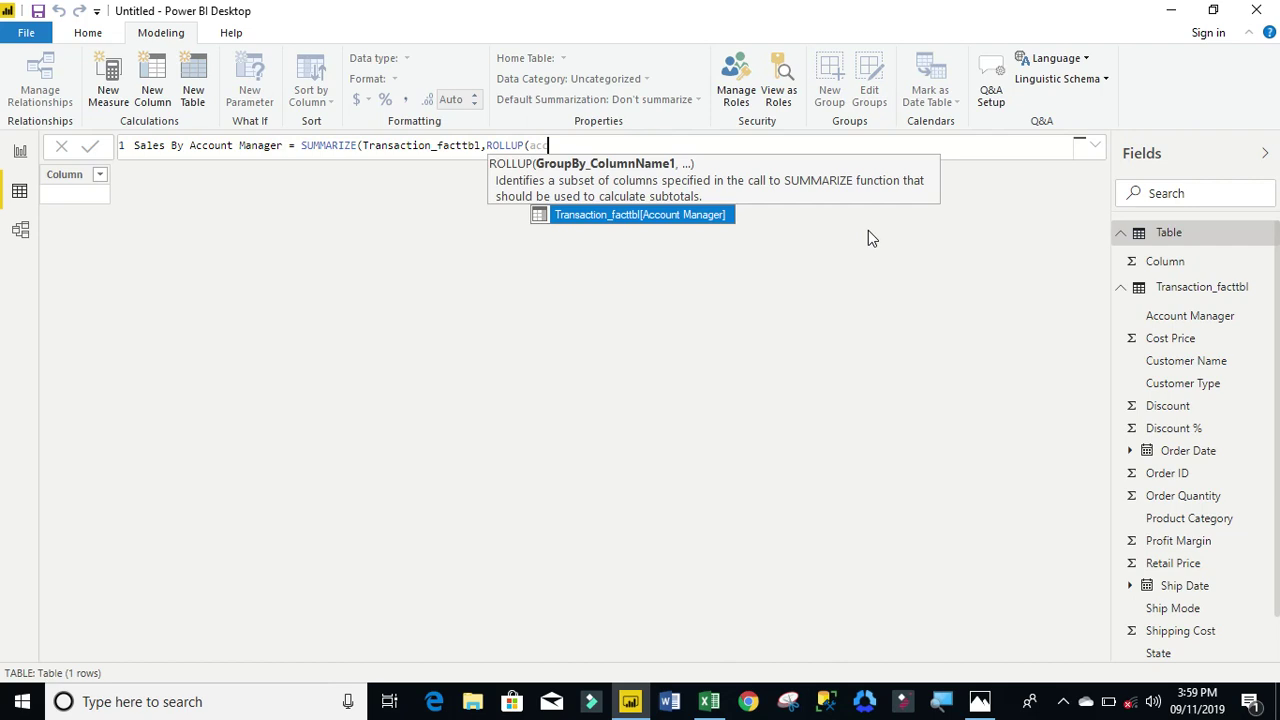
{"action": "key", "text": "Tab"}
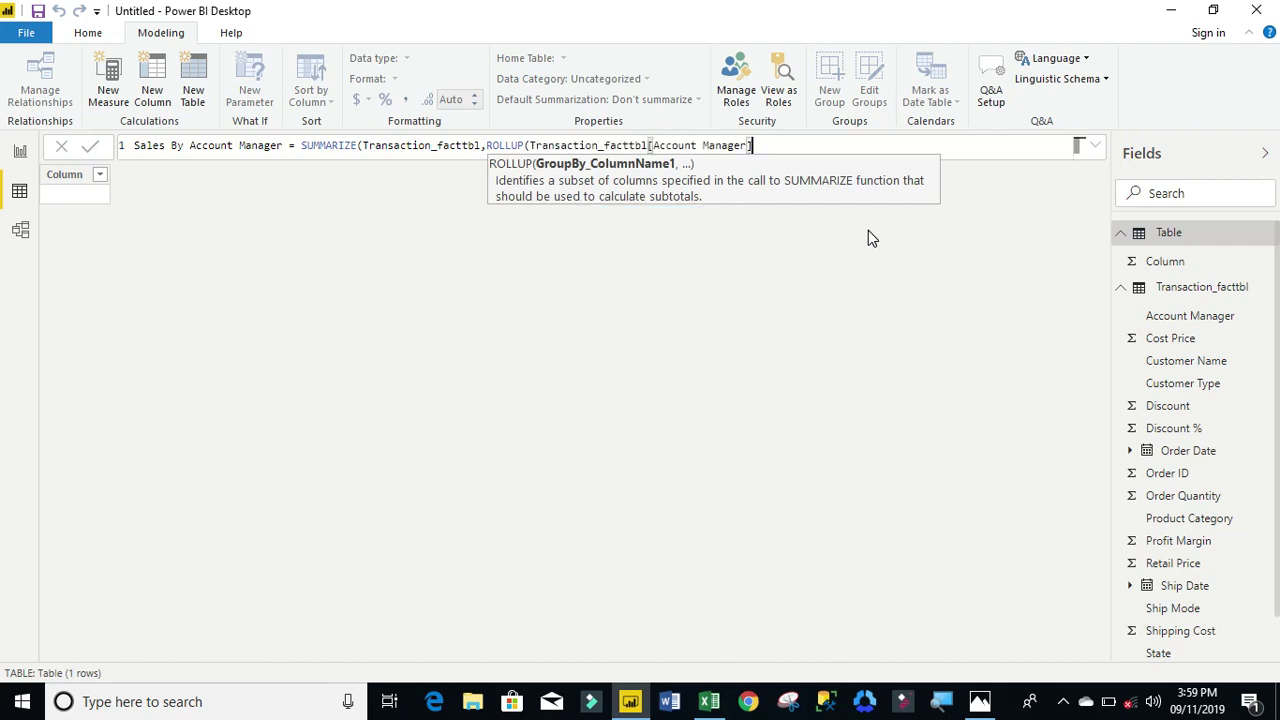
{"action": "type", "text": ")"}
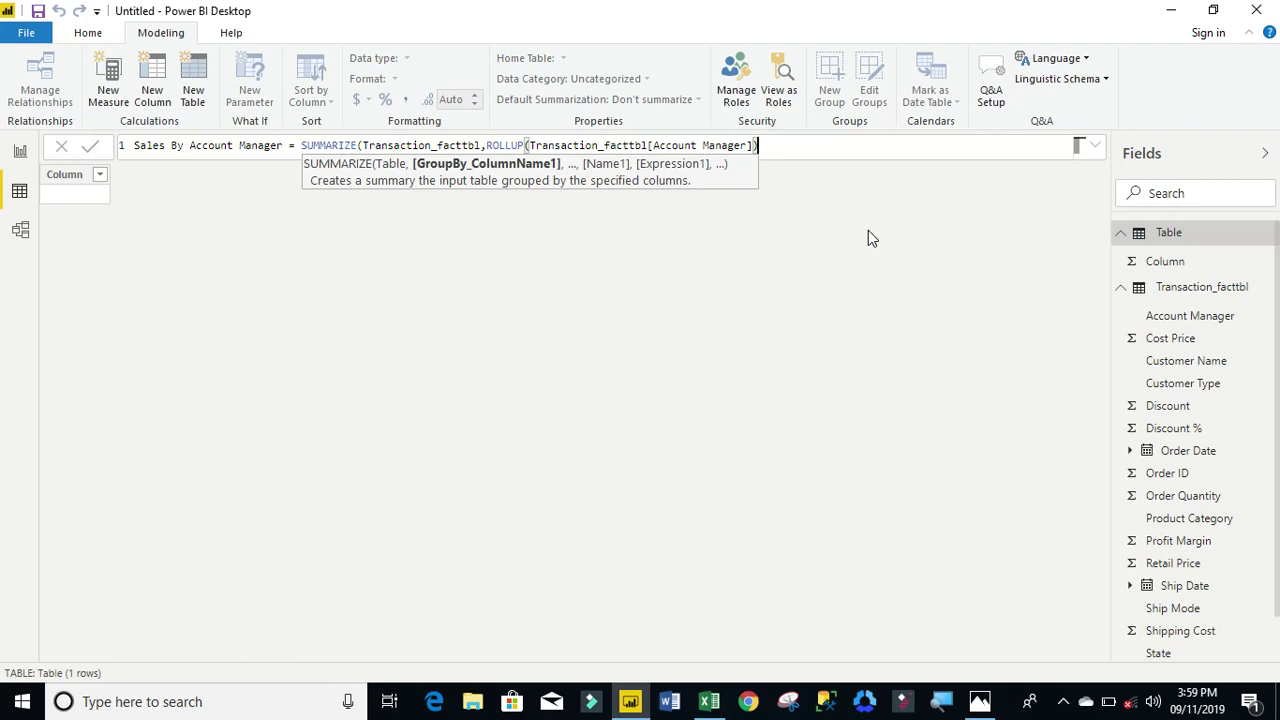
{"action": "type", "text": ","}
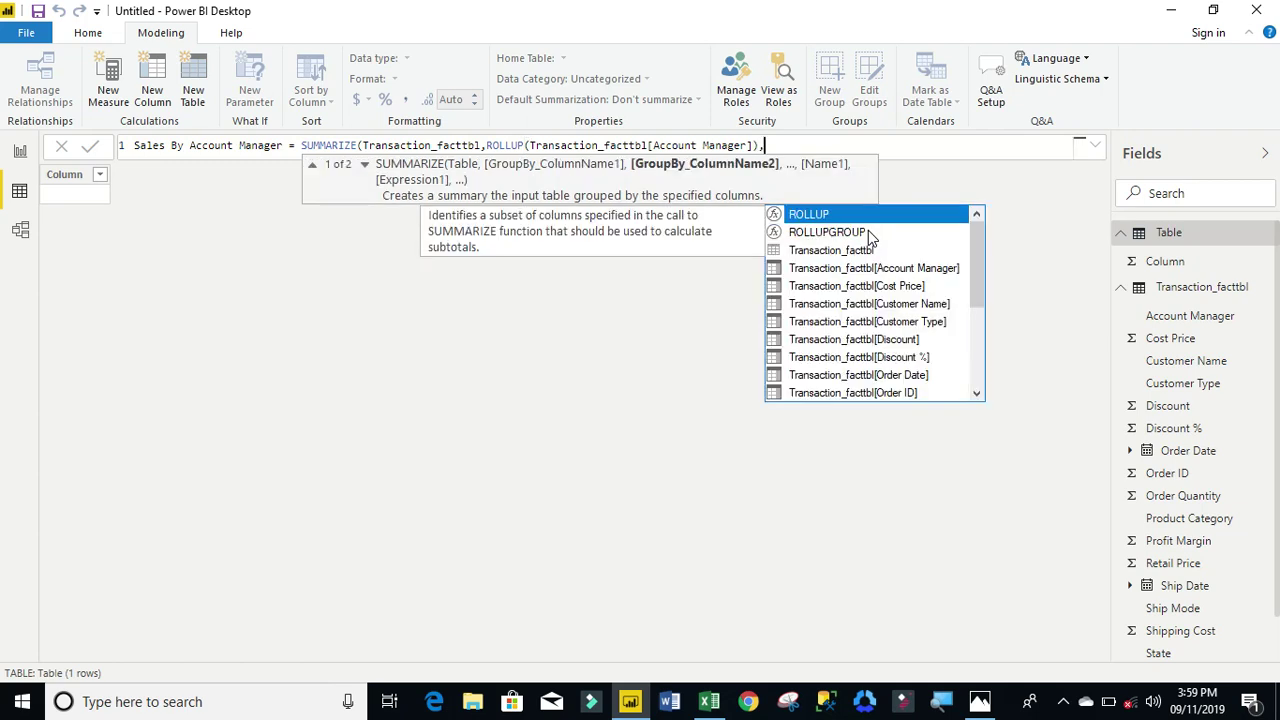
{"action": "type", "text": "\""}
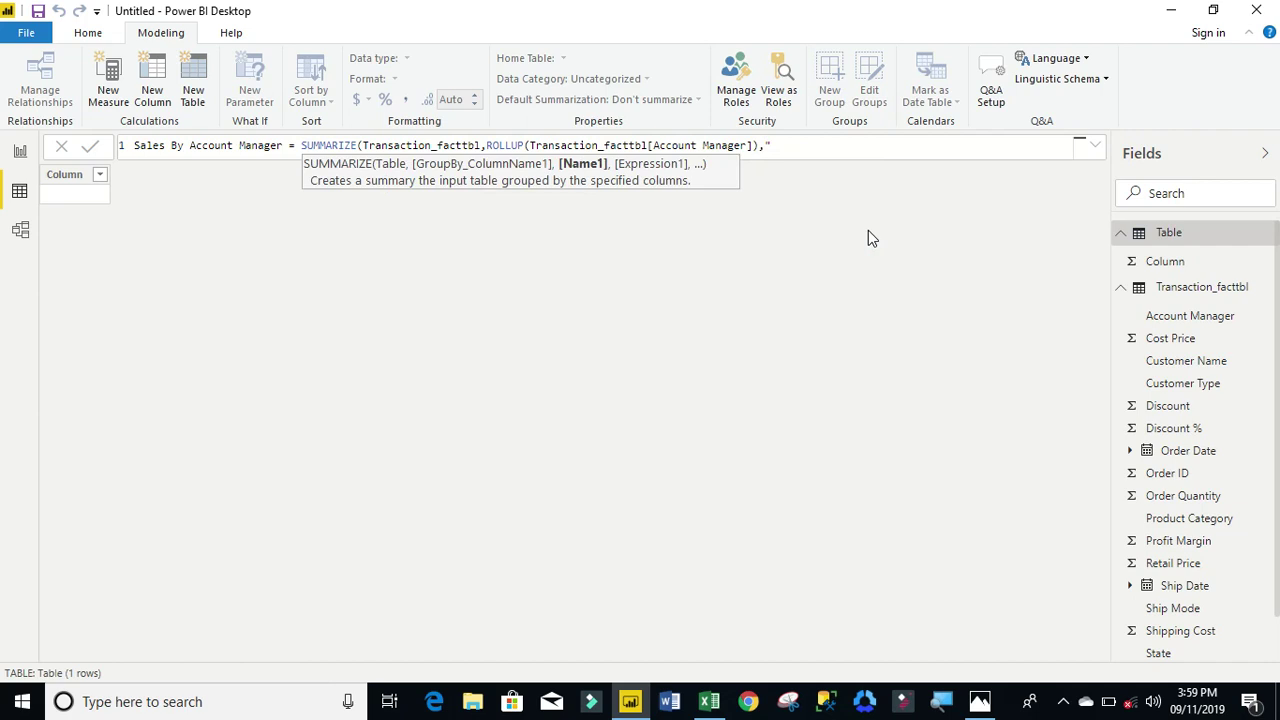
{"action": "type", "text": "CostOfSales\","}
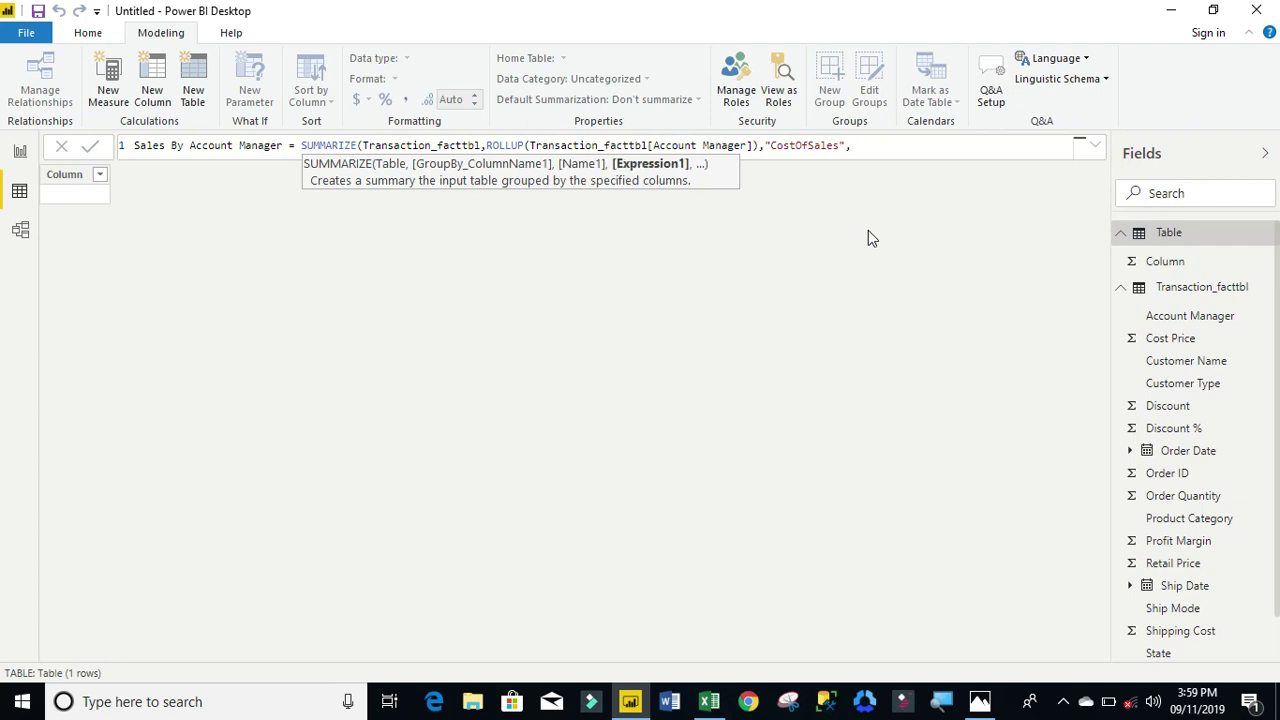
{"action": "type", "text": "c"}
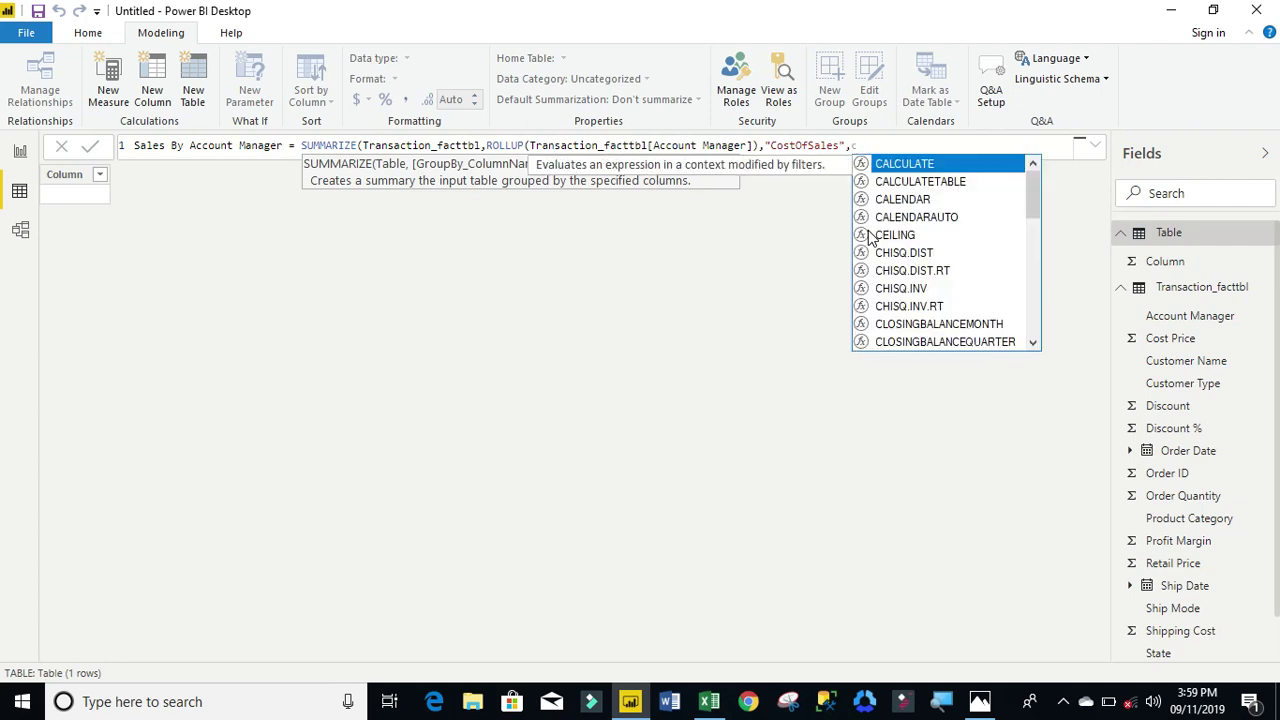
{"action": "type", "text": "ou"}
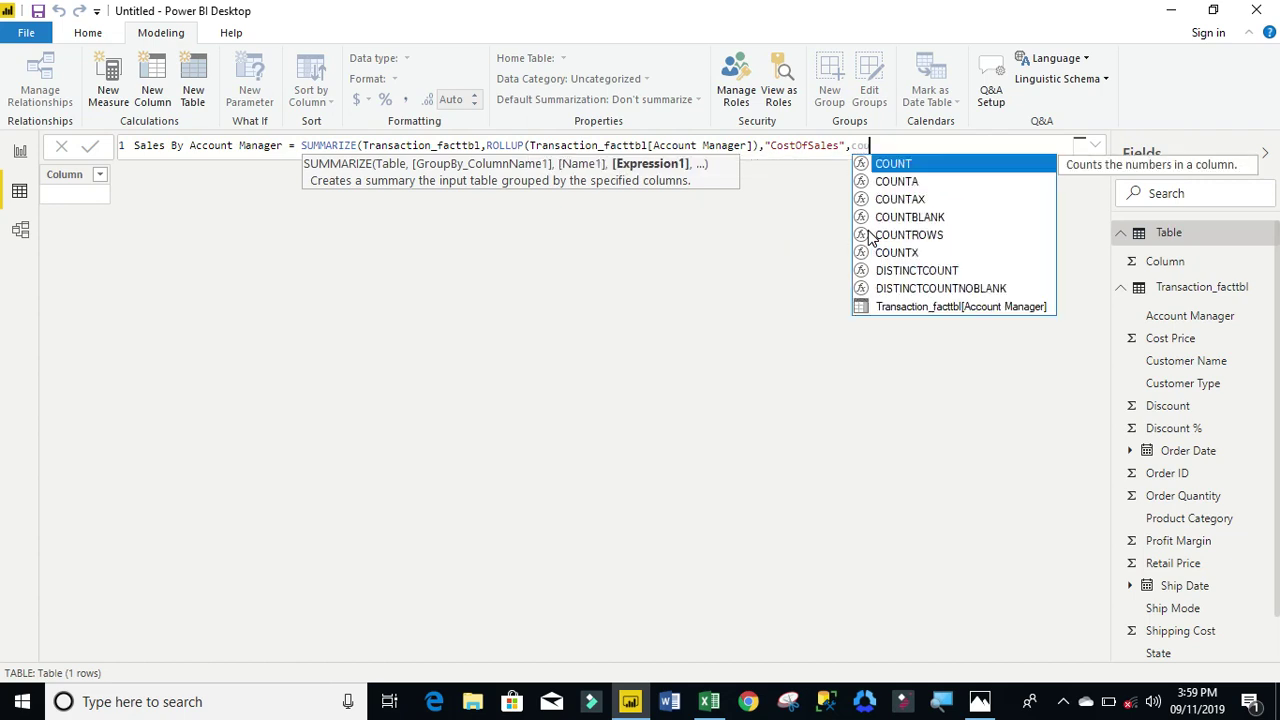
Add "CountOfSales" as COUNT(Transaction_facttbl[Total]), fixing the CostOfSales typo.
{"action": "key", "text": "Tab"}
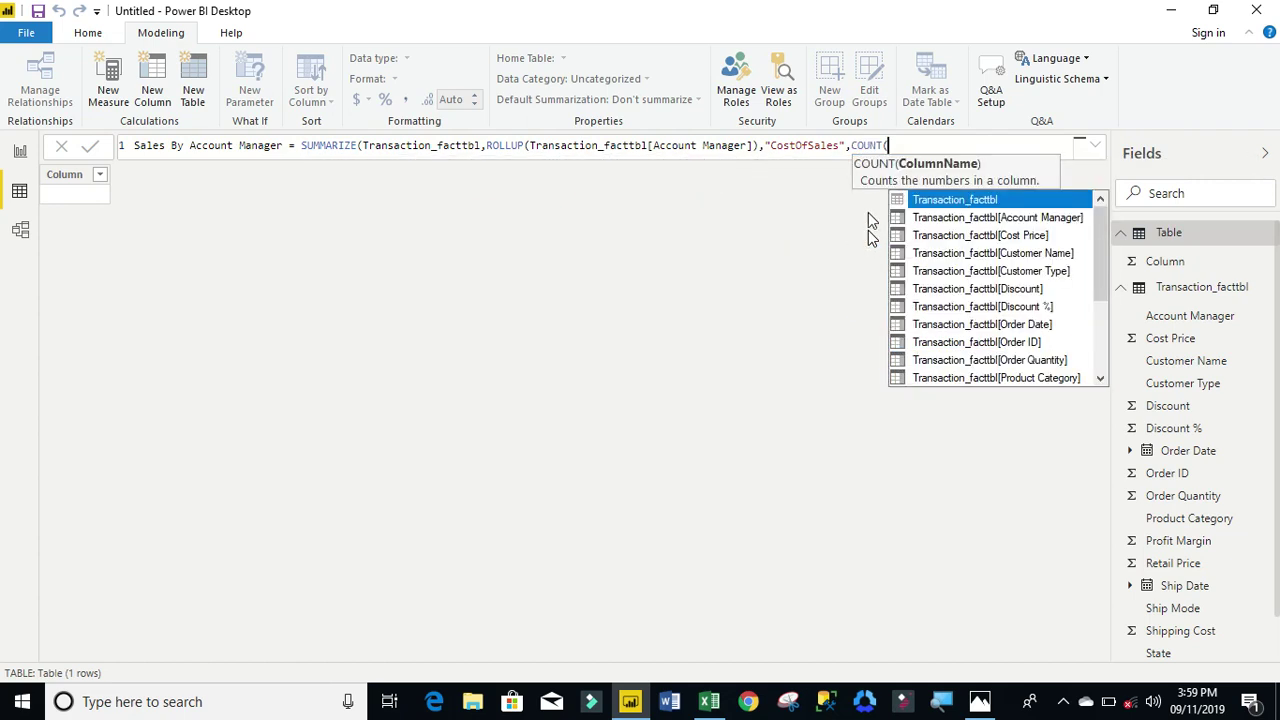
{"action": "key", "text": "BackSpace"}
{"action": "key", "text": "BackSpace"}
{"action": "key", "text": "BackSpace"}
{"action": "key", "text": "BackSpace"}
{"action": "key", "text": "BackSpace"}
{"action": "key", "text": "BackSpace"}
{"action": "key", "text": "BackSpace"}
{"action": "key", "text": "BackSpace"}
{"action": "key", "text": "BackSpace"}
{"action": "key", "text": "BackSpace"}
{"action": "key", "text": "BackSpace"}
{"action": "key", "text": "BackSpace"}
{"action": "key", "text": "BackSpace"}
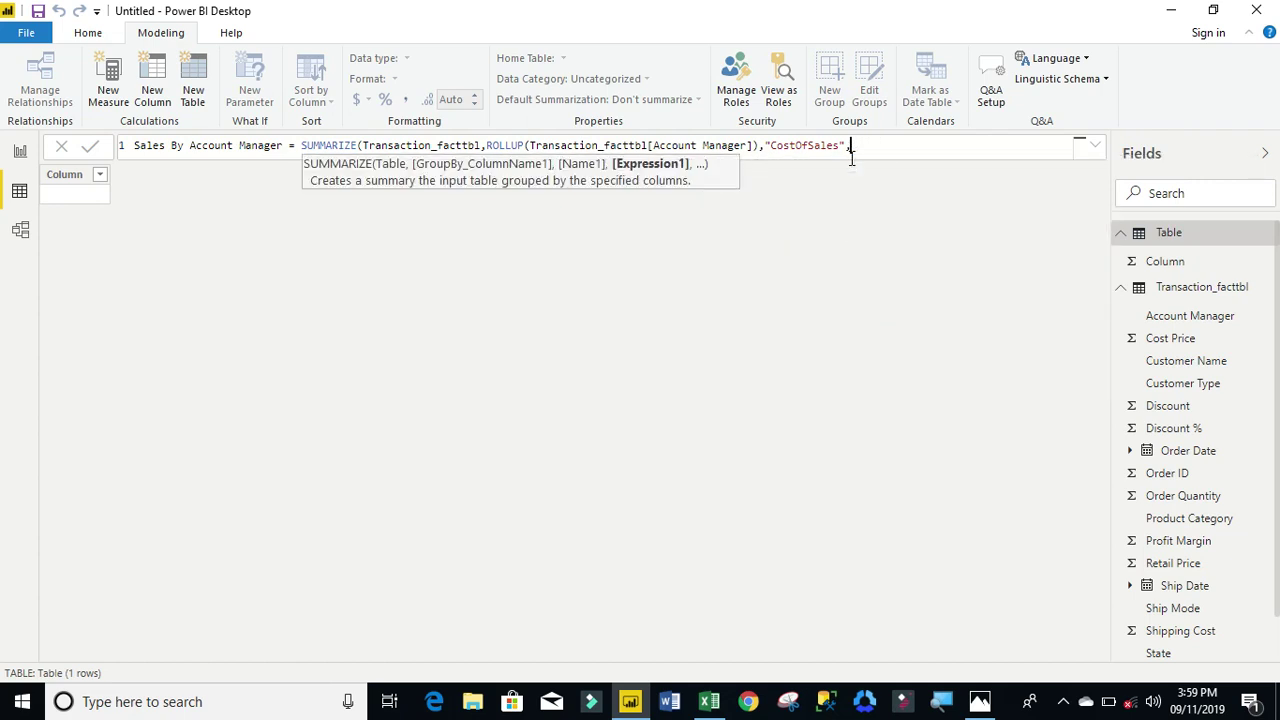
{"action": "key", "text": "BackSpace"}
{"action": "key", "text": "BackSpace"}
{"action": "key", "text": "BackSpace"}
{"action": "key", "text": "BackSpace"}
{"action": "key", "text": "BackSpace"}
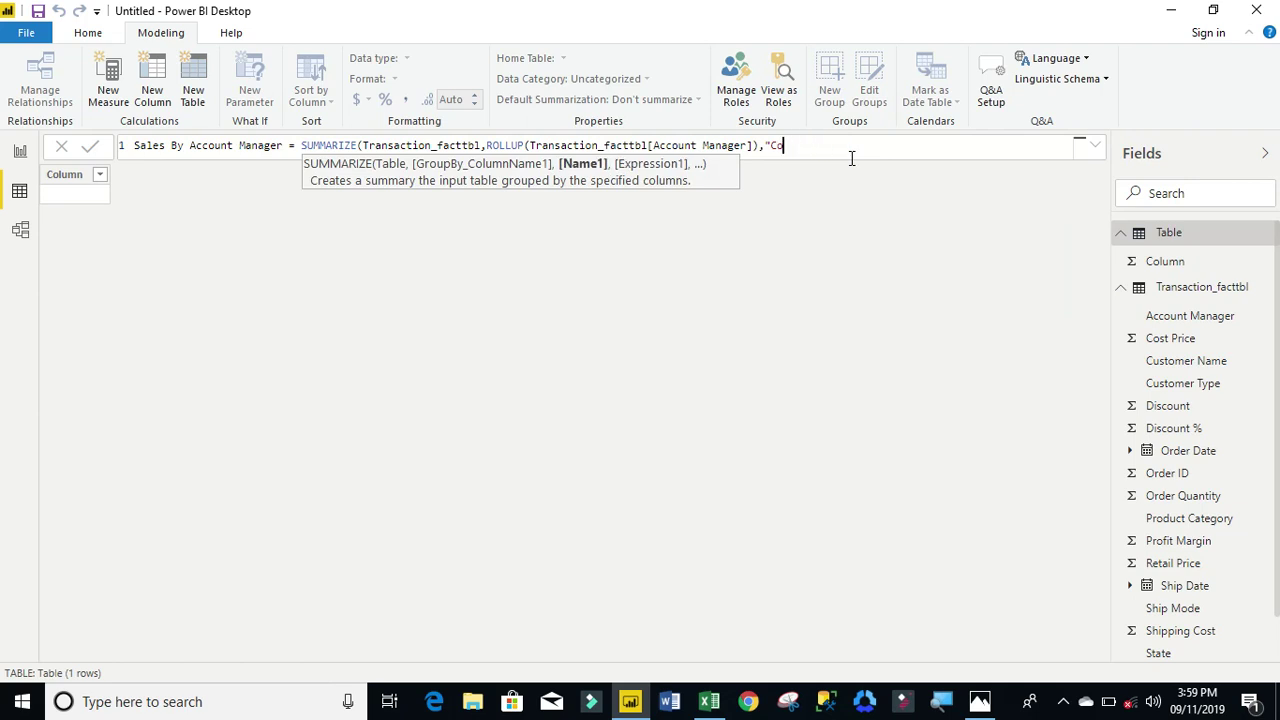
{"action": "type", "text": "ountOfSales\","}
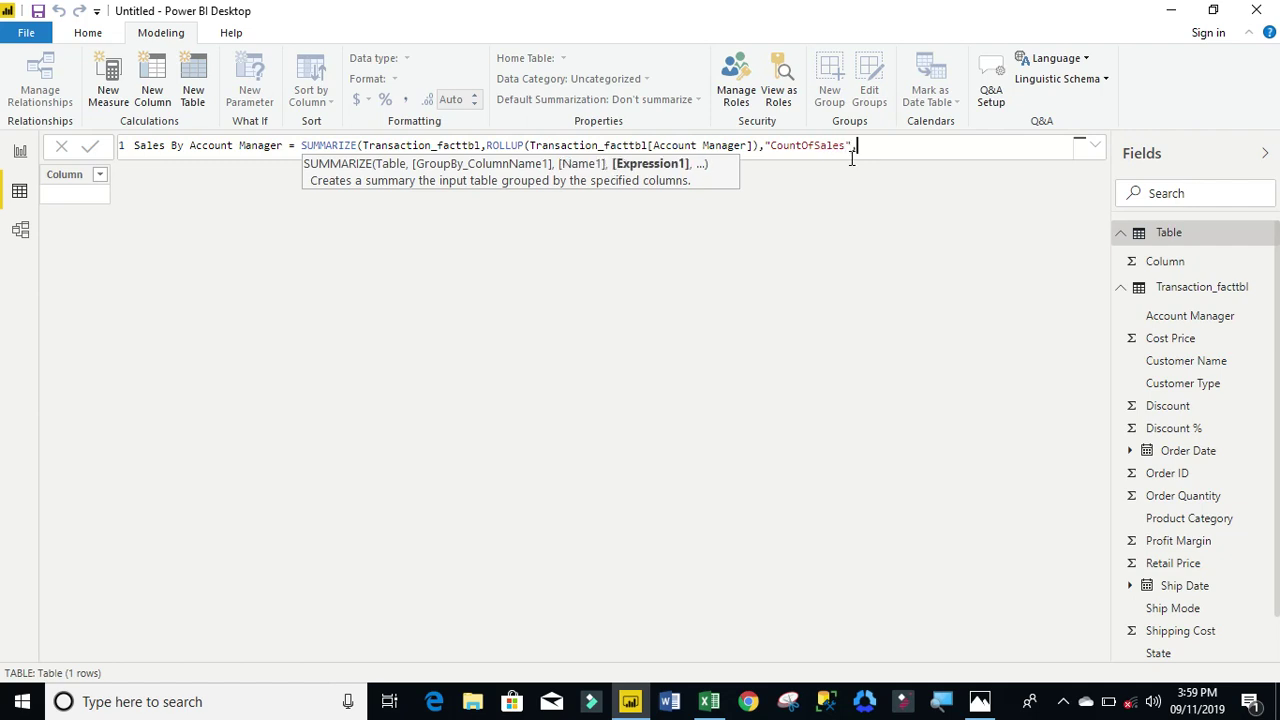
{"action": "type", "text": "COUNT("}
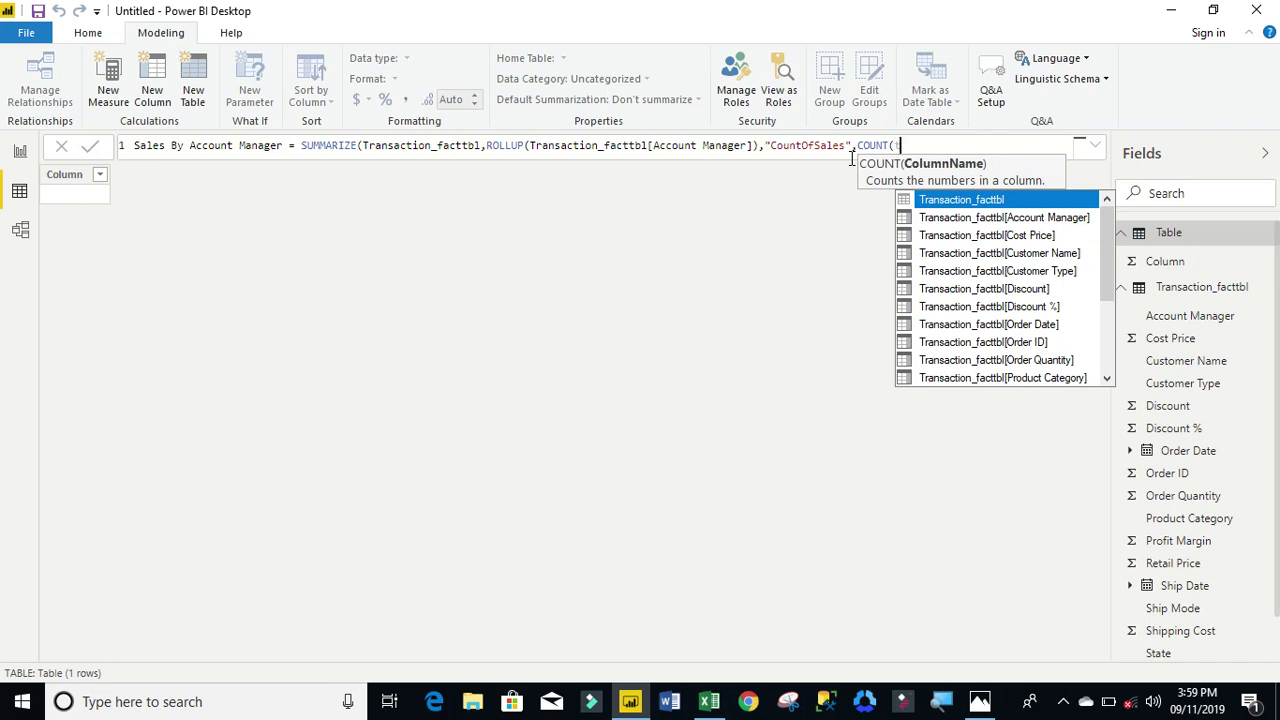
{"action": "type", "text": "to"}
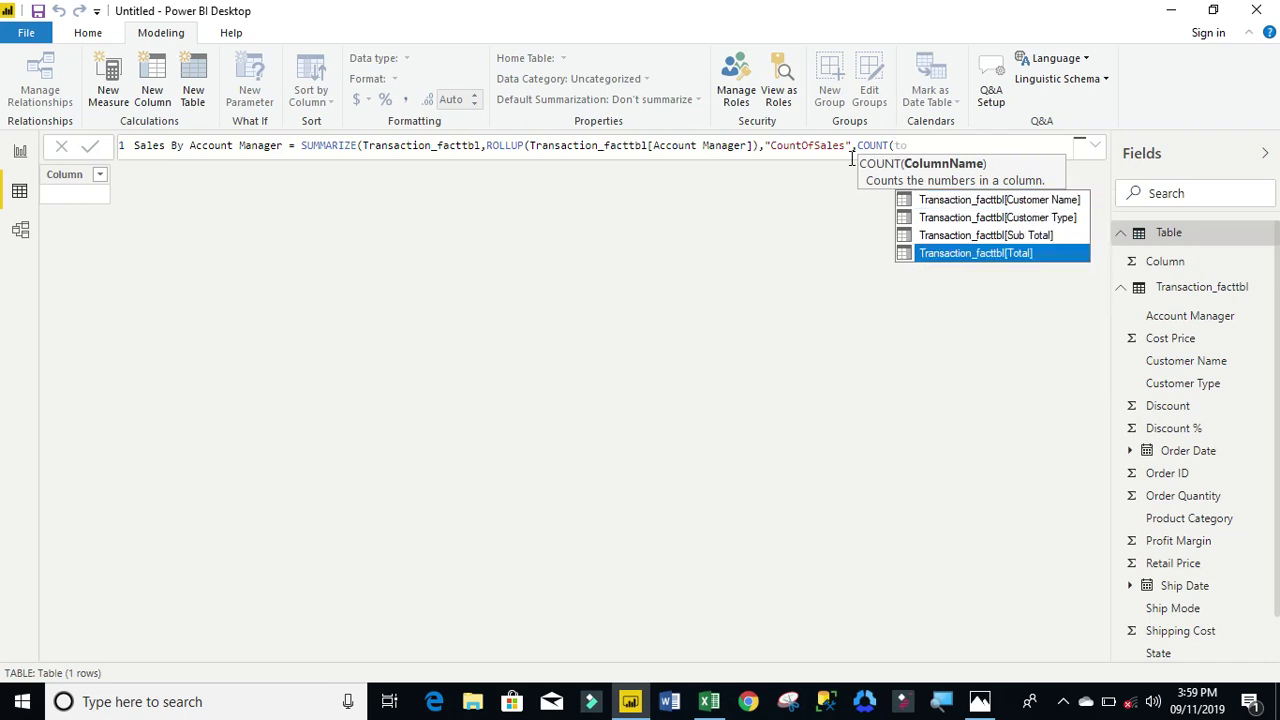
{"action": "key", "text": "Tab"}
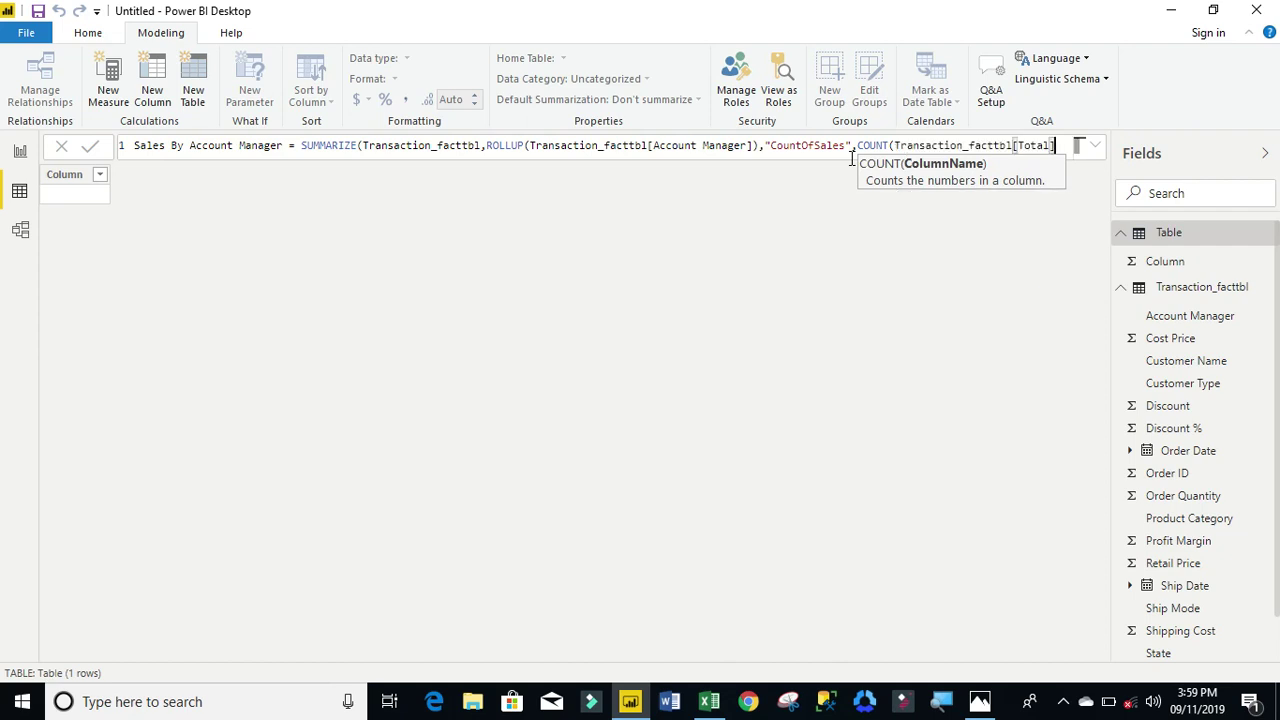
{"action": "type", "text": ")"}
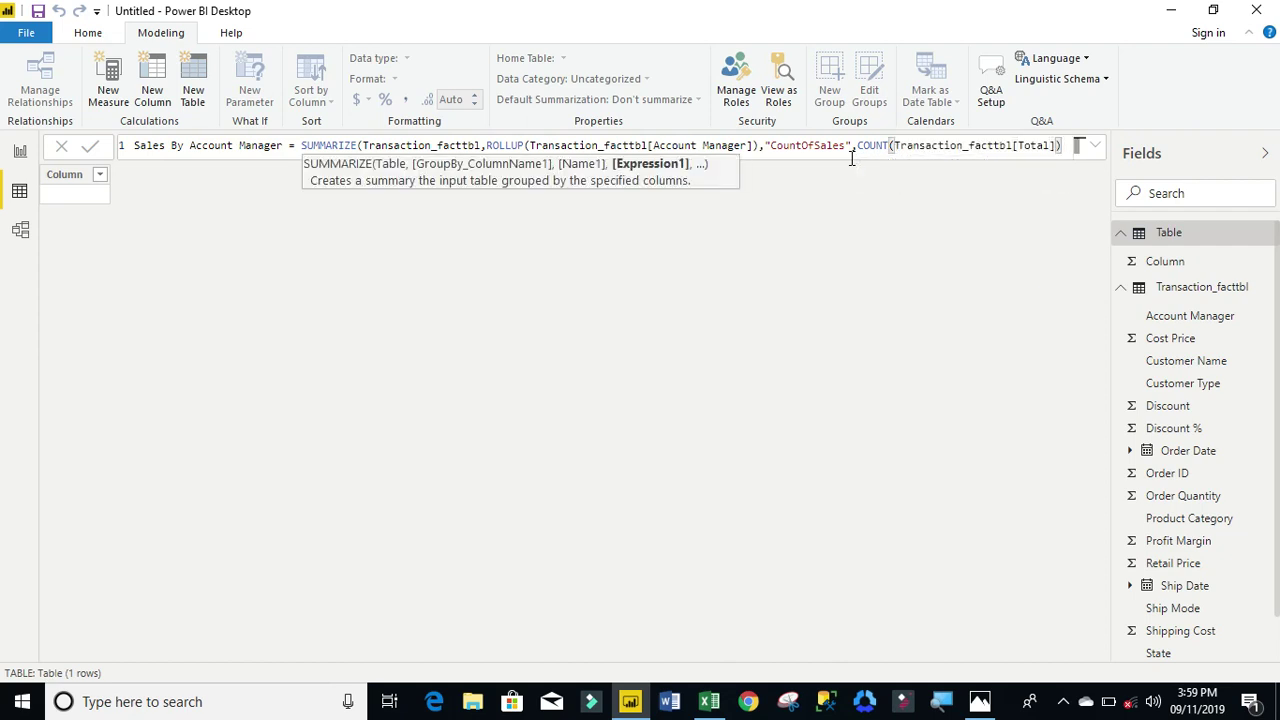
{"action": "type", "text": ","}
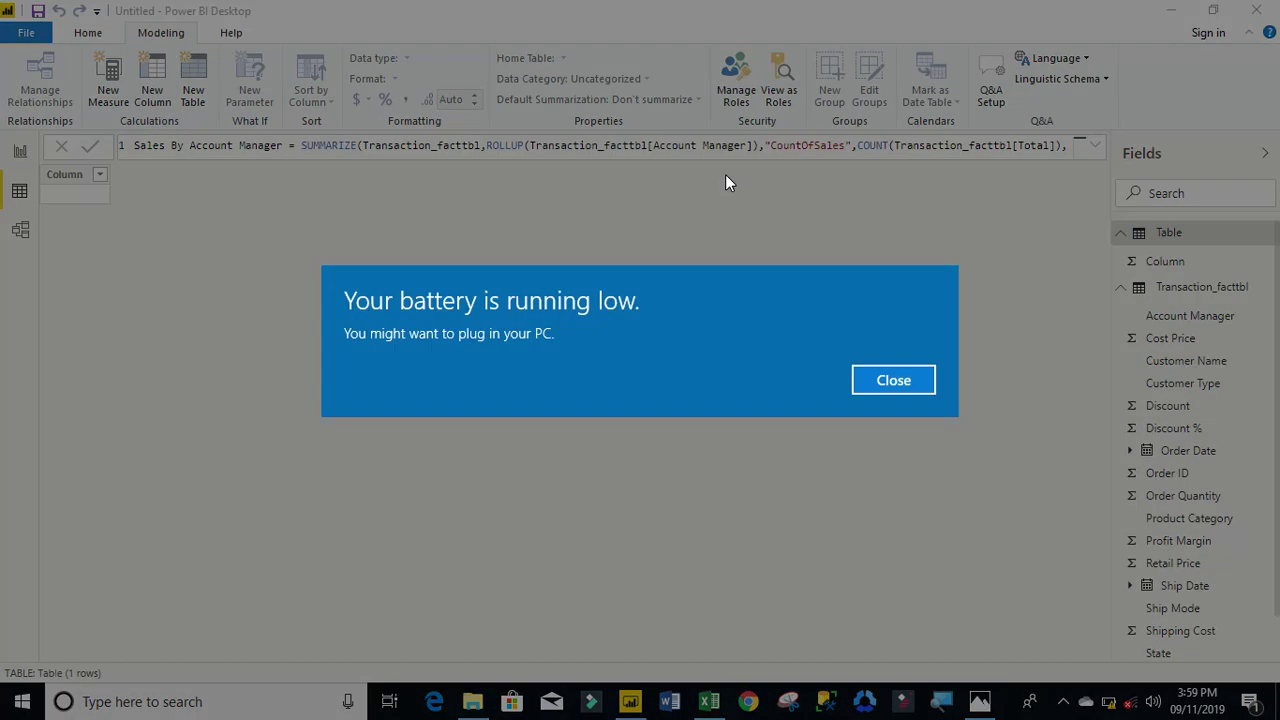
{"action": "left_click", "coordinate": [860, 380]}
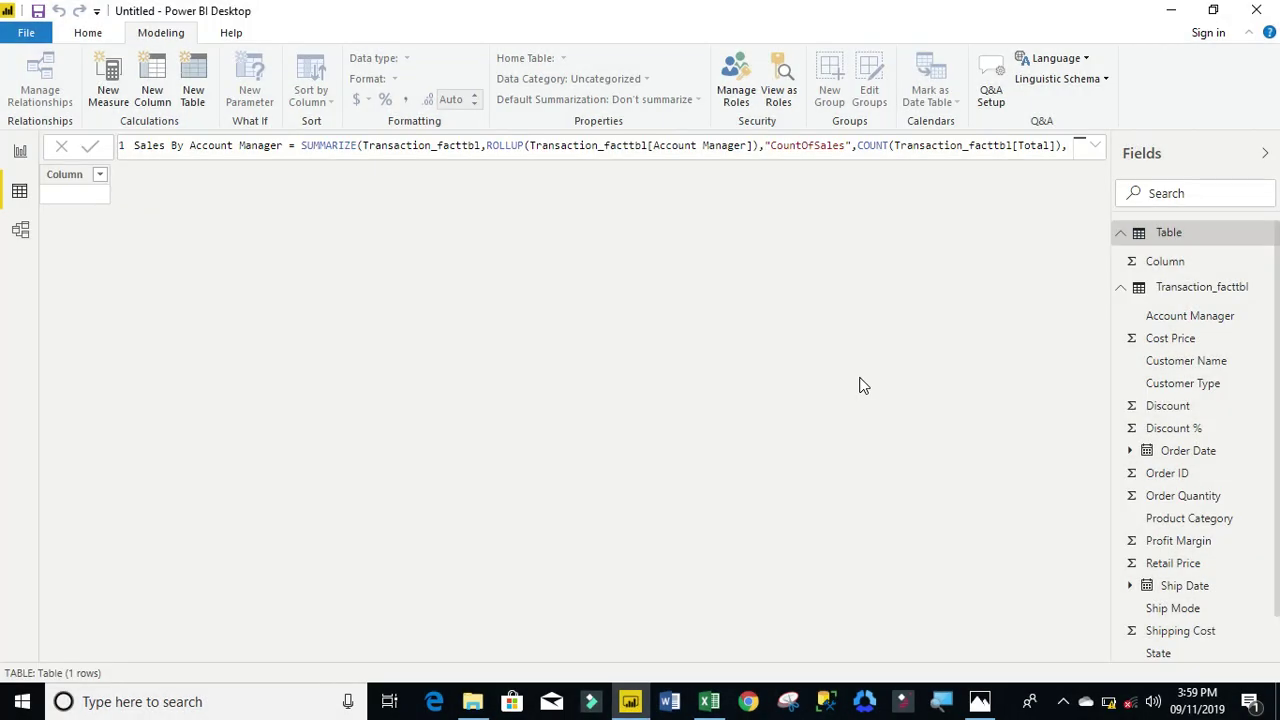
On a new line add "Total Sales" as SUM(Transaction_facttbl[Account Manager]), then name "Average Sales".
{"action": "key", "text": "shift+Return"}
{"action": "type", "text": "\""}
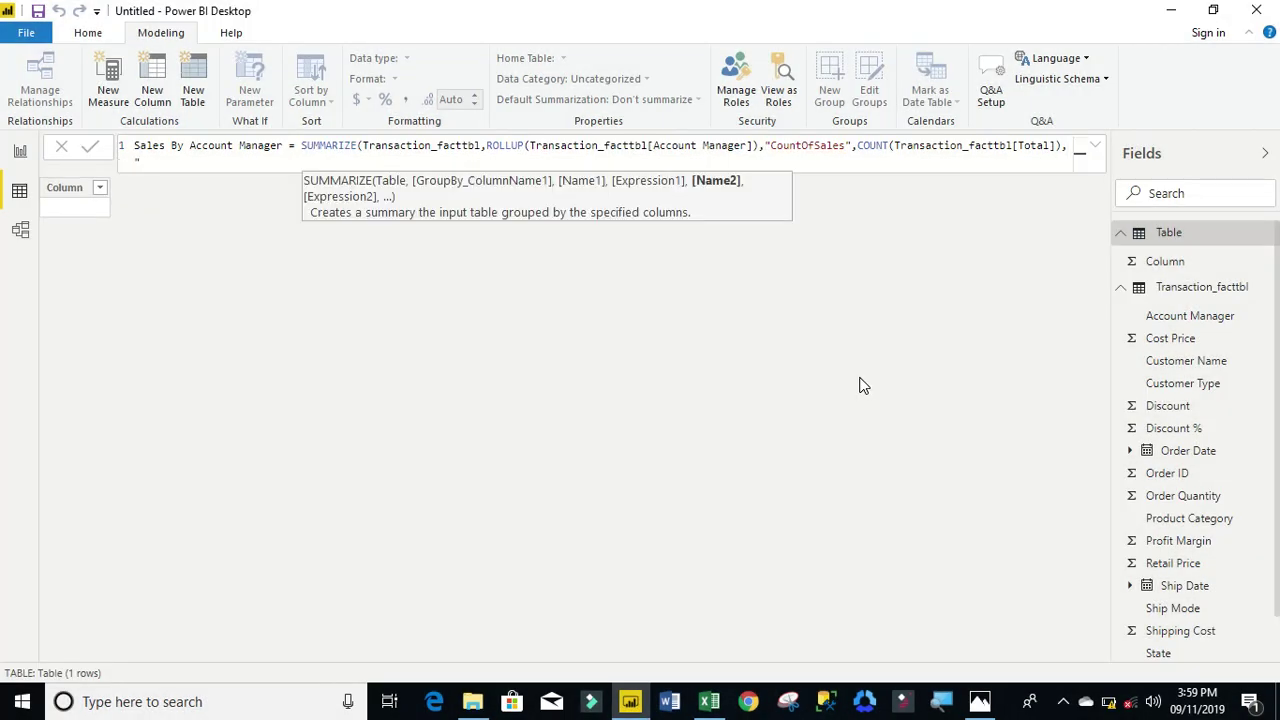
{"action": "type", "text": "Total Sales"}
{"action": "type", "text": ",su"}
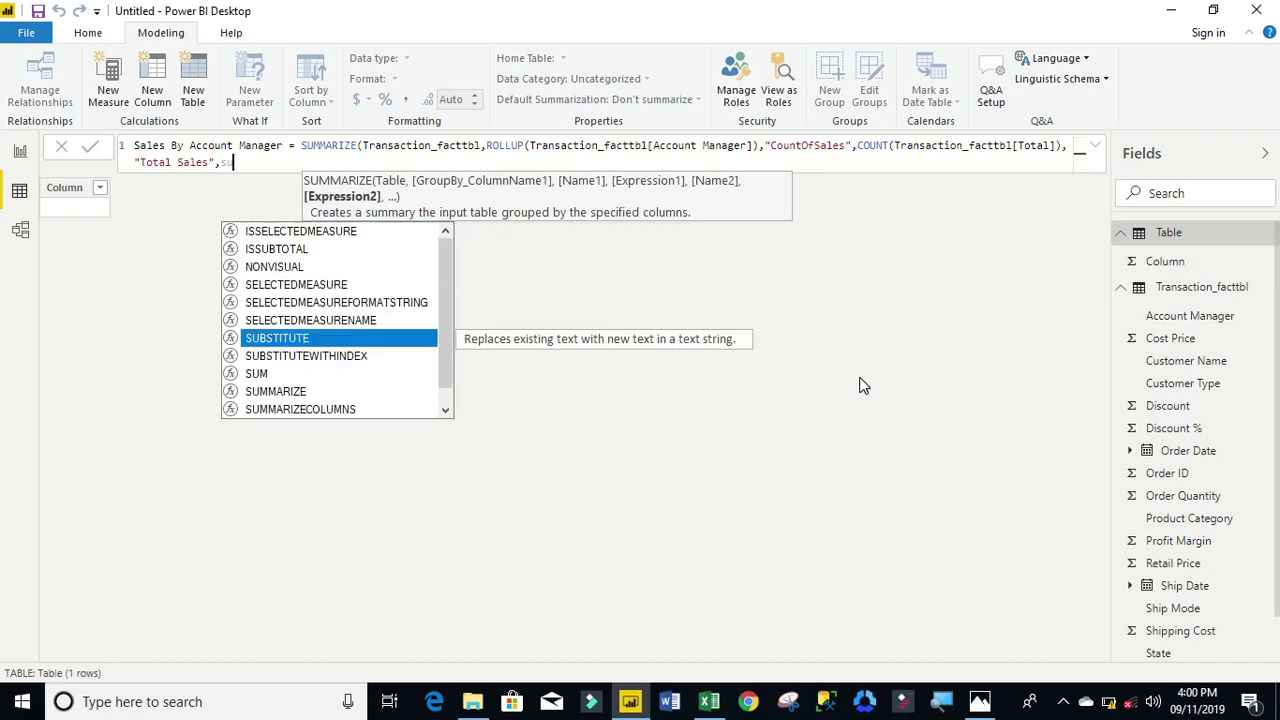
{"action": "type", "text": "m"}
{"action": "key", "text": "Tab"}
{"action": "type", "text": "tot"}
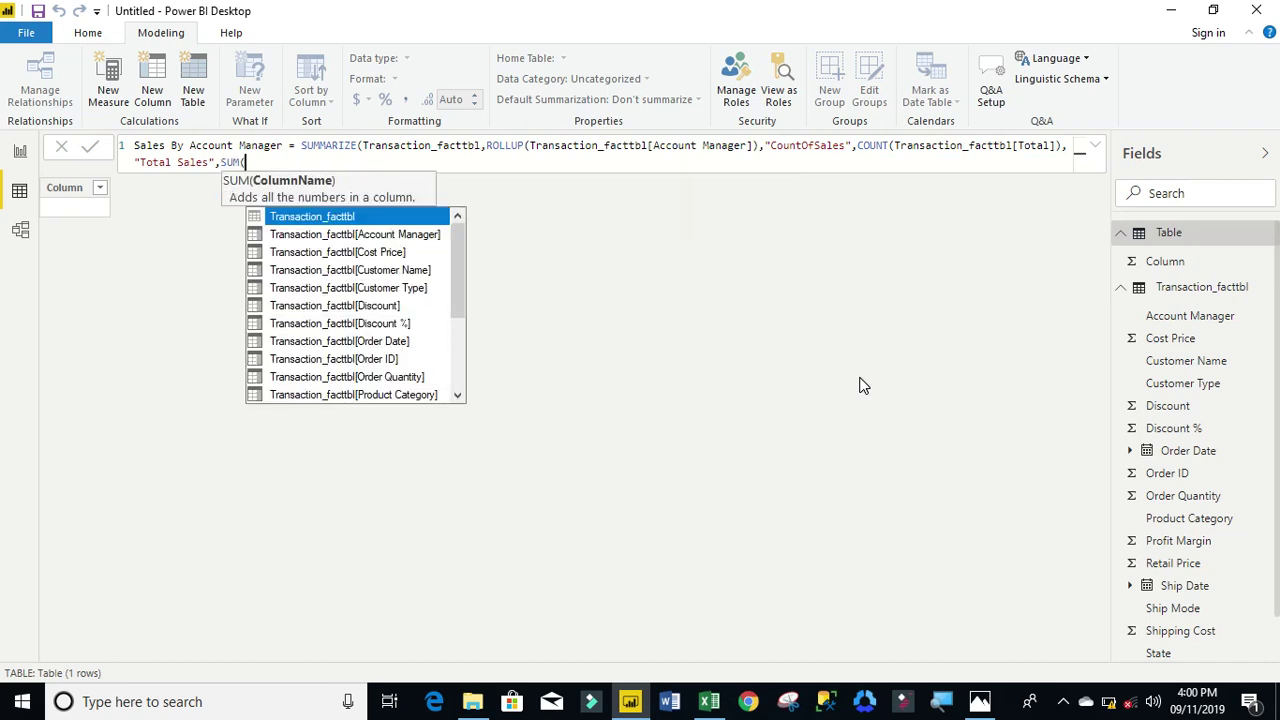
{"action": "key", "text": "BackSpace"}
{"action": "key", "text": "BackSpace"}
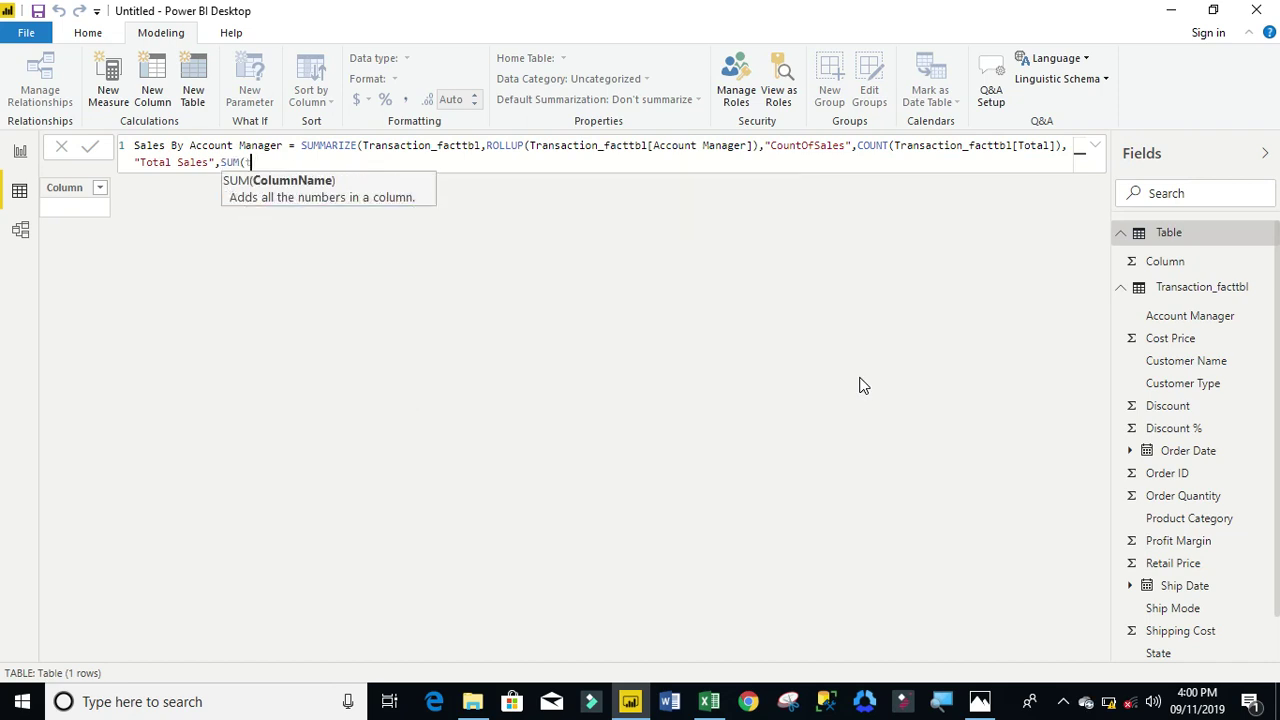
{"action": "key", "text": "BackSpace"}
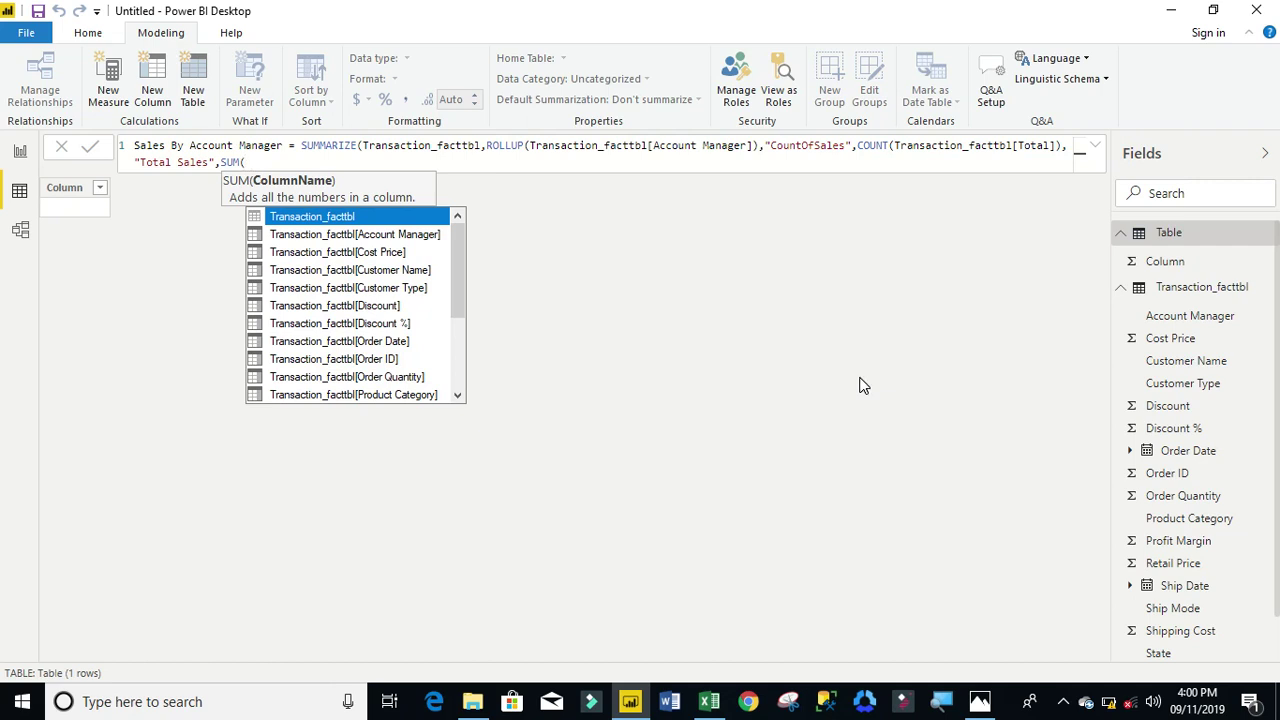
{"action": "type", "text": "acc"}
{"action": "key", "text": "Tab"}
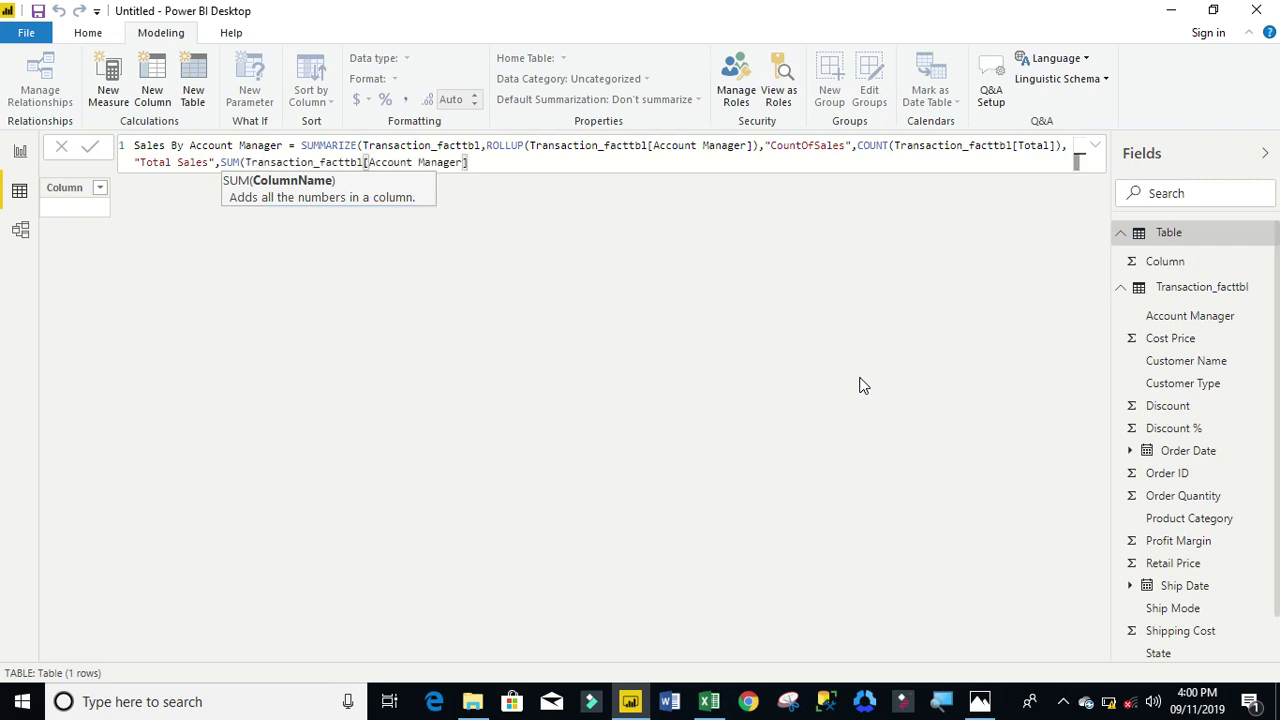
{"action": "type", "text": "),\""}
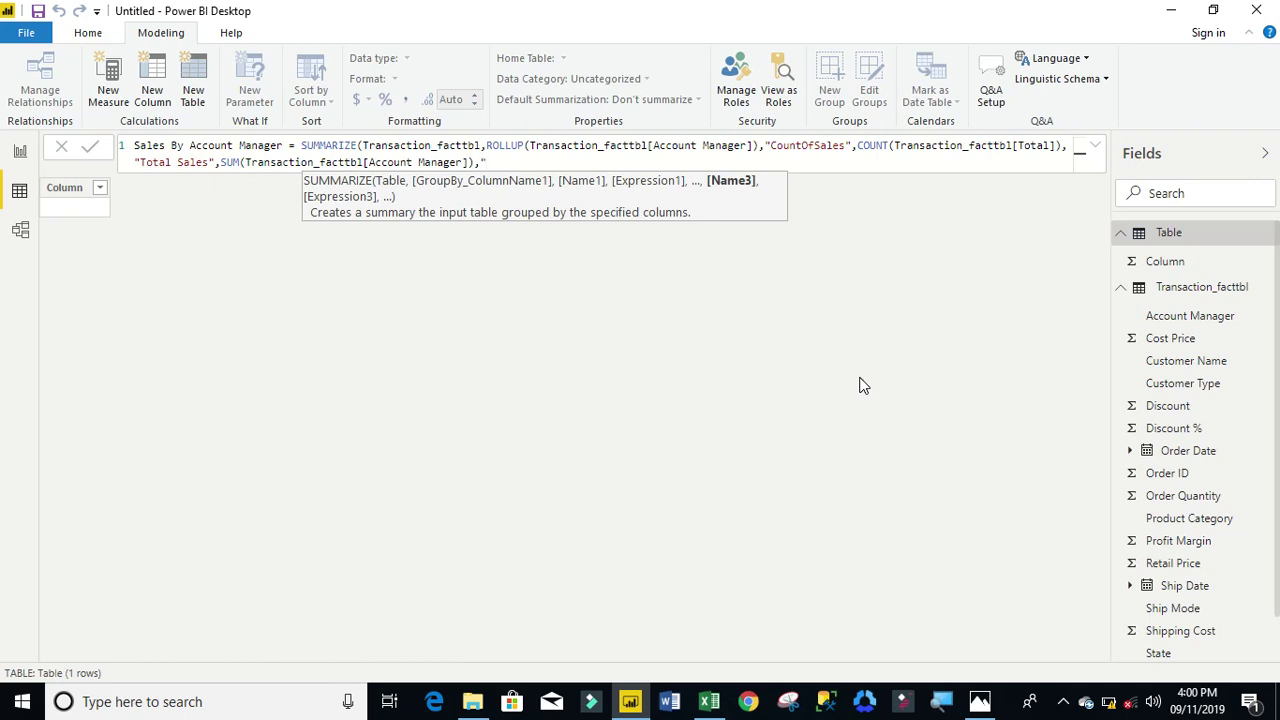
{"action": "type", "text": "Average"}
{"action": "type", "text": " ales"}
{"action": "key", "text": "BackSpace"}
{"action": "key", "text": "BackSpace"}
{"action": "key", "text": "BackSpace"}
{"action": "type", "text": "Sales"}
{"action": "type", "text": ","}
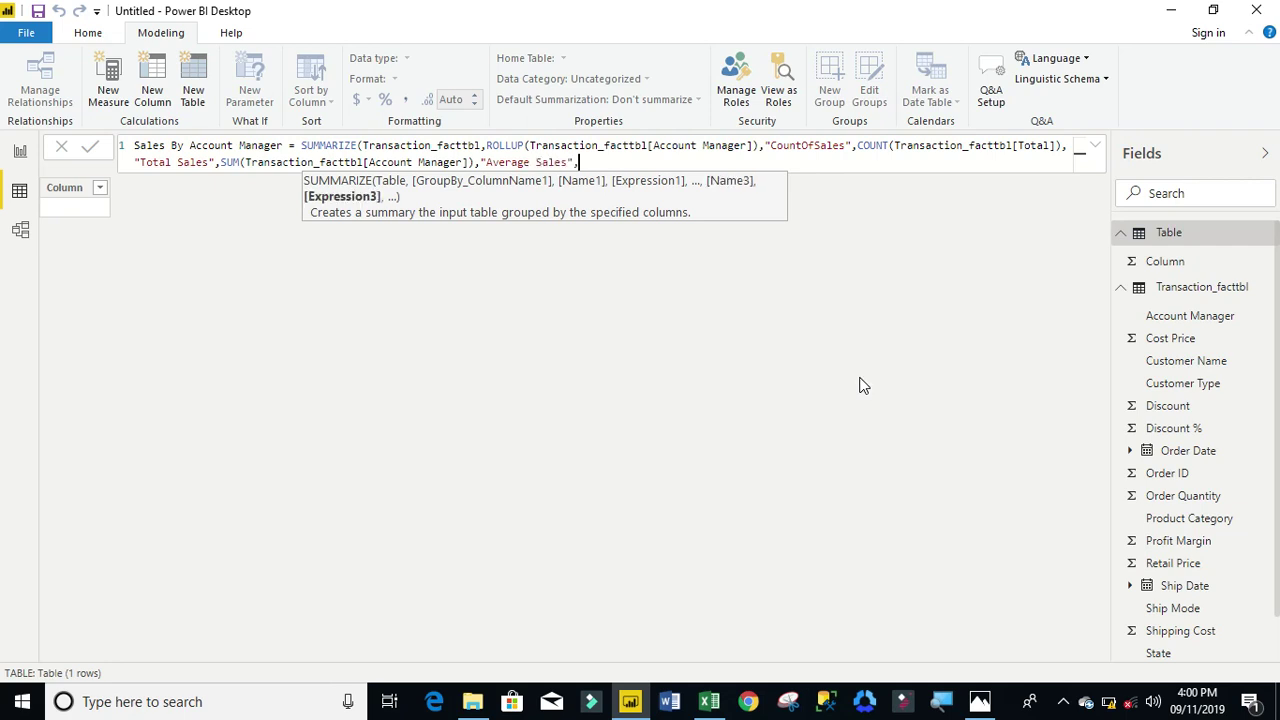
{"action": "type", "text": "acc"}
Define Average Sales as AVERAGE(Transaction_facttbl[Total]).
{"action": "key", "text": "BackSpace"}
{"action": "key", "text": "BackSpace"}
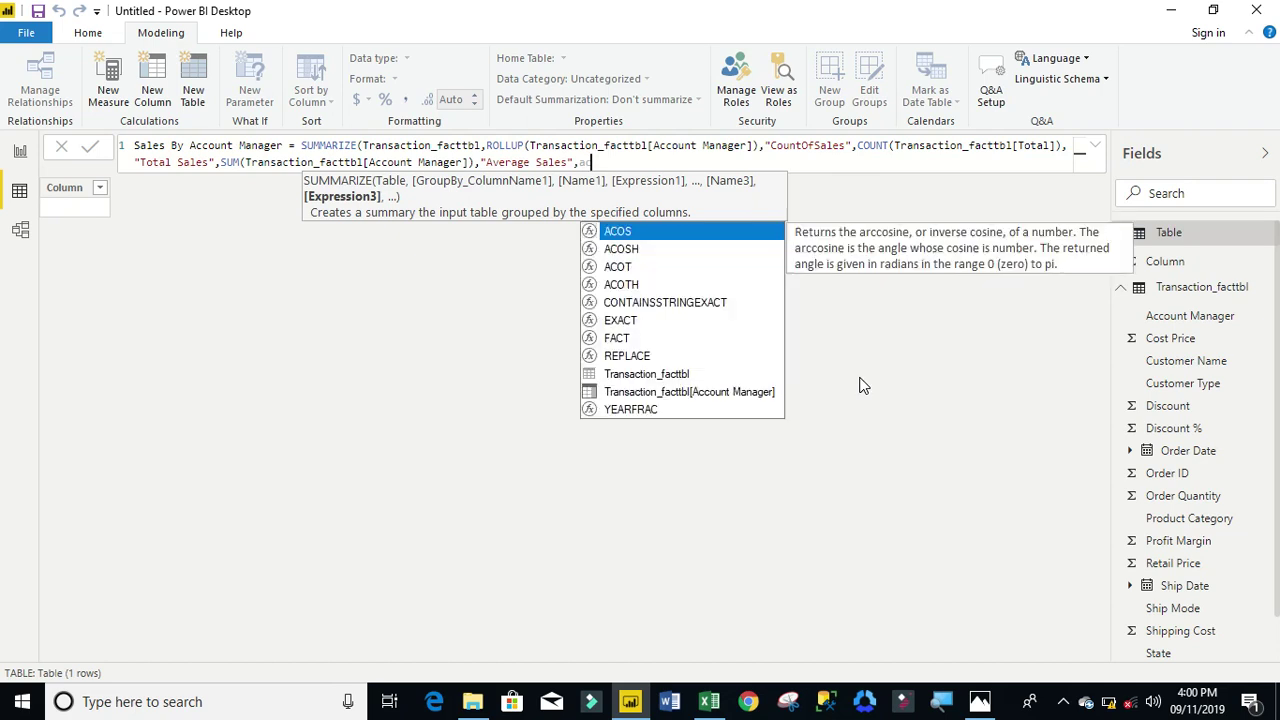
{"action": "type", "text": "ve"}
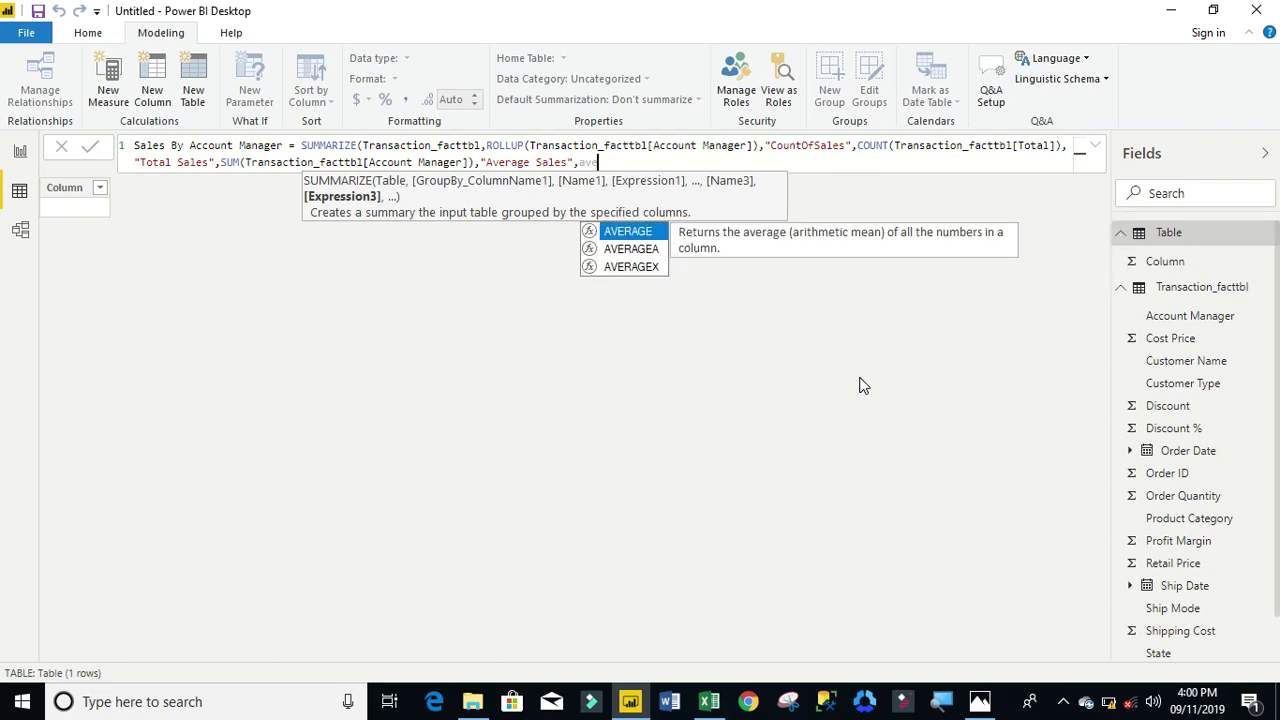
{"action": "key", "text": "Tab"}
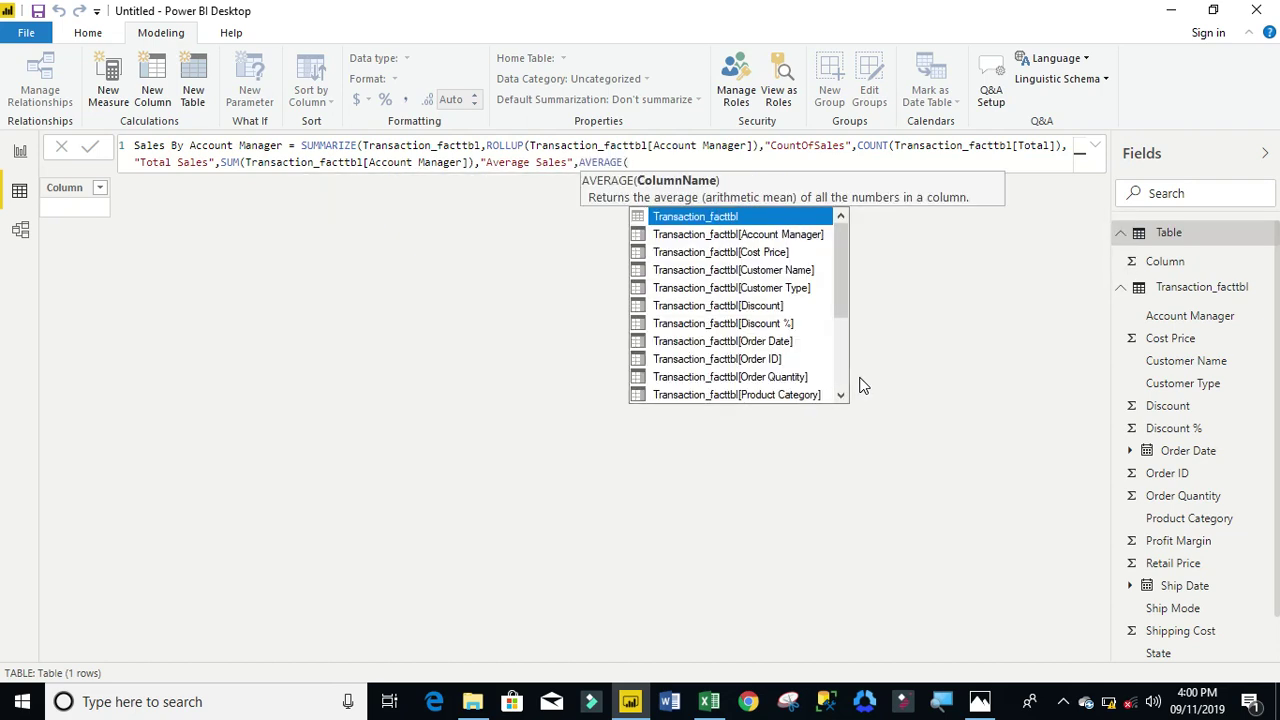
{"action": "type", "text": "tot"}
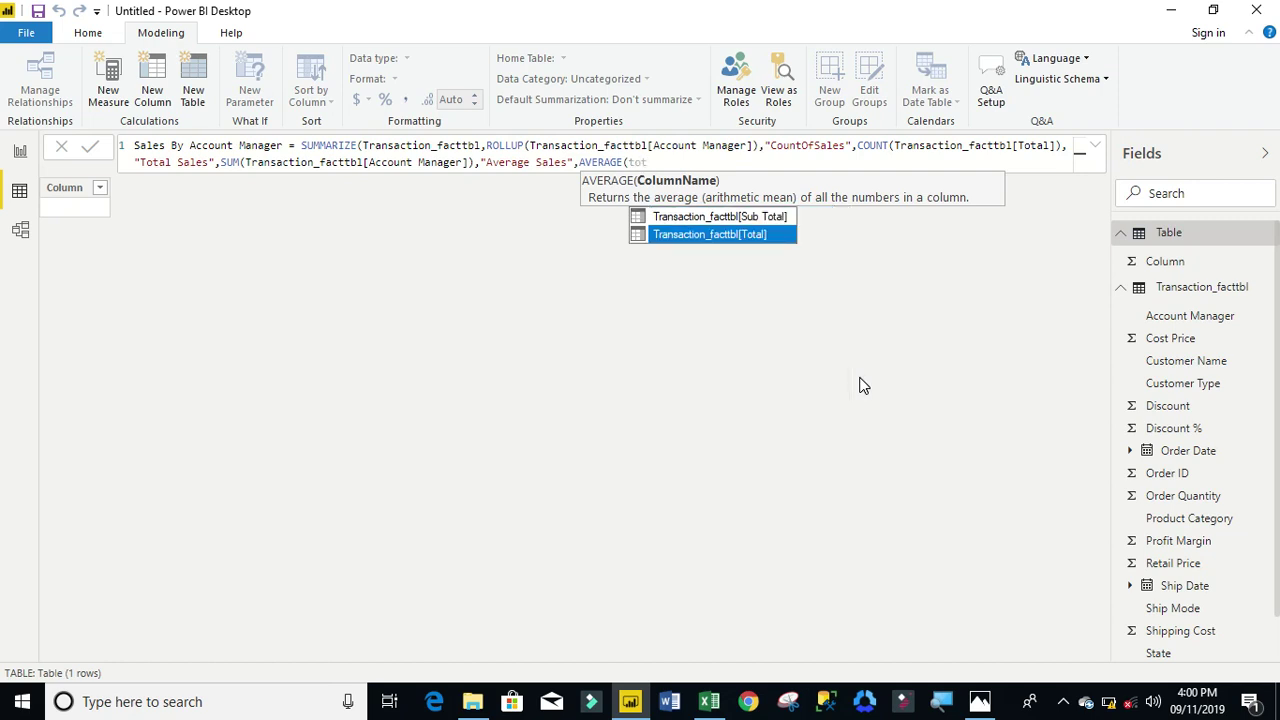
{"action": "key", "text": "Tab"}
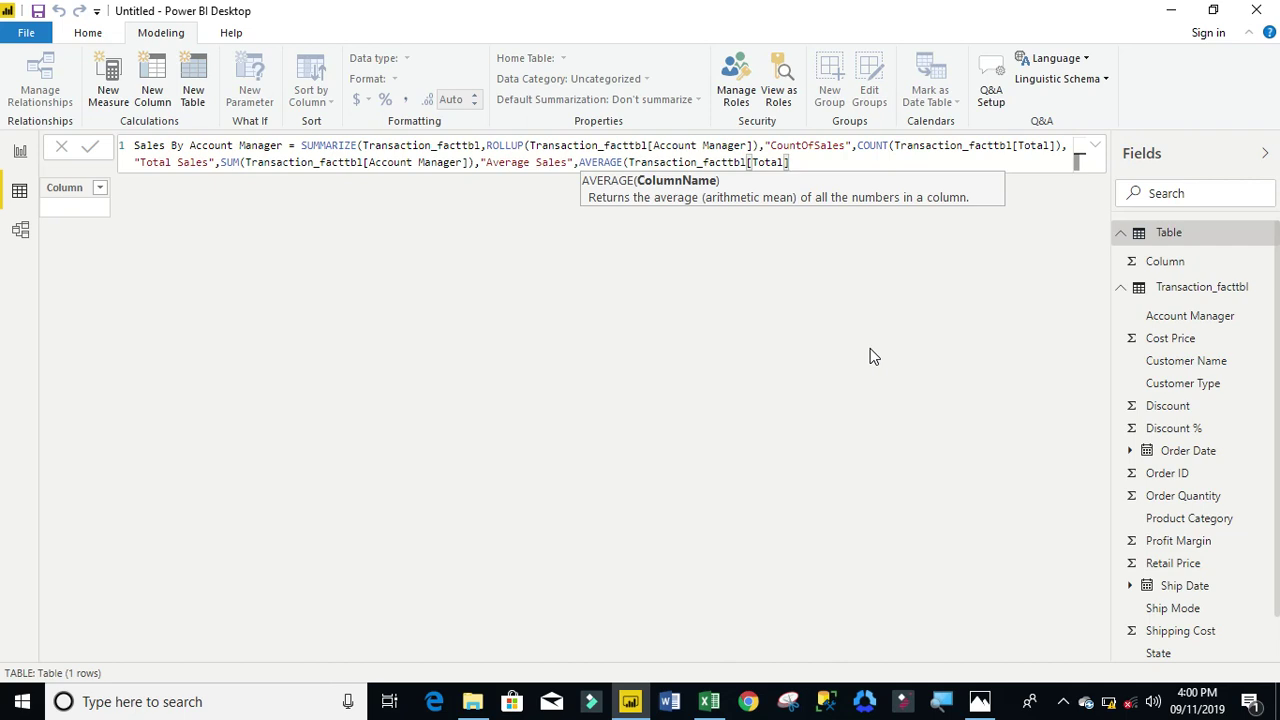
{"action": "type", "text": ")"}
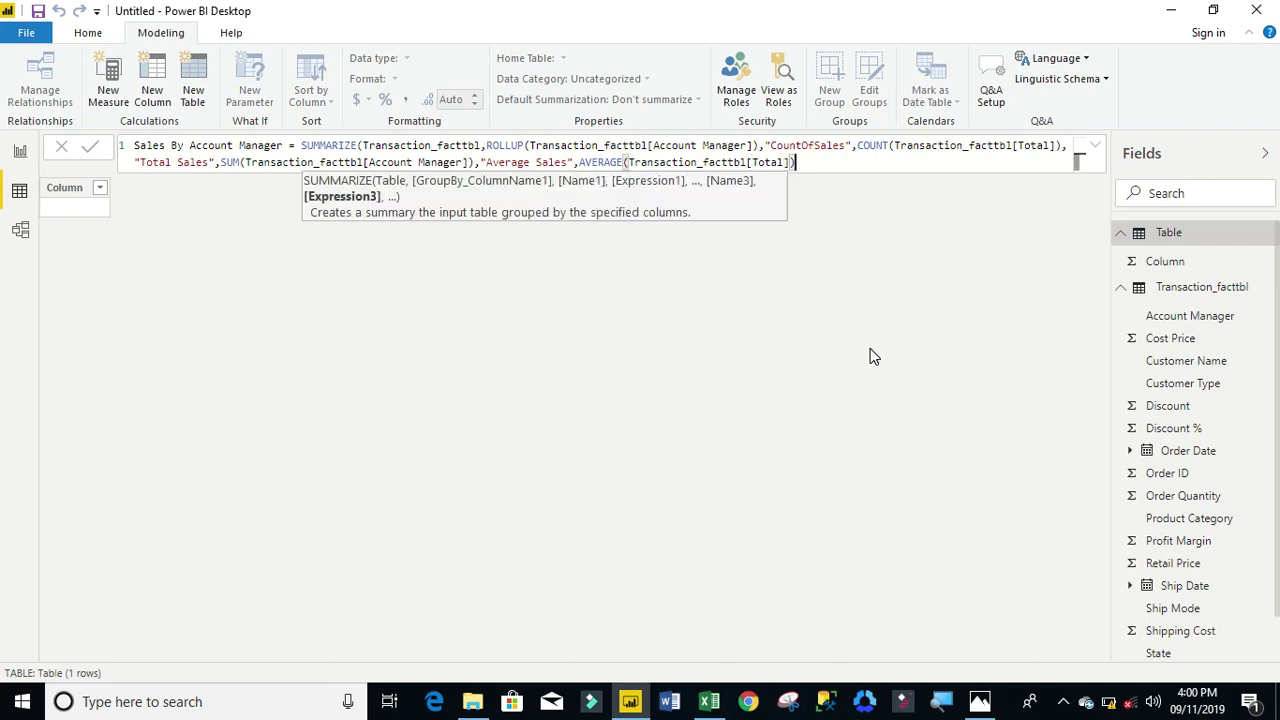
Change Total Sales to SUM(Transaction_facttbl[Total]) instead of Account Manager.
{"action": "left_click", "coordinate": [472, 162]}
{"action": "key", "text": "BackSpace"}
{"action": "key", "text": "BackSpace"}
{"action": "key", "text": "BackSpace"}
{"action": "key", "text": "BackSpace"}
{"action": "key", "text": "BackSpace"}
{"action": "key", "text": "BackSpace"}
{"action": "key", "text": "BackSpace"}
{"action": "key", "text": "BackSpace"}
{"action": "key", "text": "BackSpace"}
{"action": "key", "text": "BackSpace"}
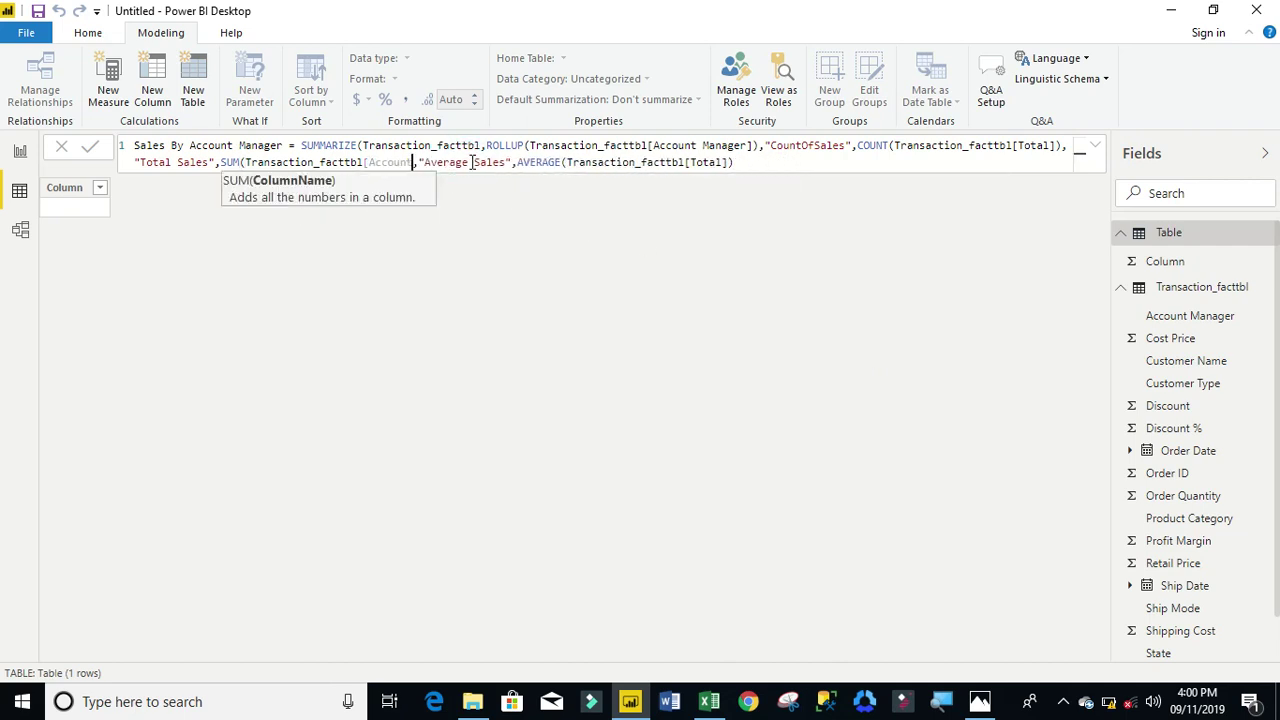
{"action": "key", "text": "BackSpace"}
{"action": "key", "text": "BackSpace"}
{"action": "key", "text": "BackSpace"}
{"action": "key", "text": "BackSpace"}
{"action": "key", "text": "BackSpace"}
{"action": "key", "text": "BackSpace"}
{"action": "key", "text": "BackSpace"}
{"action": "key", "text": "BackSpace"}
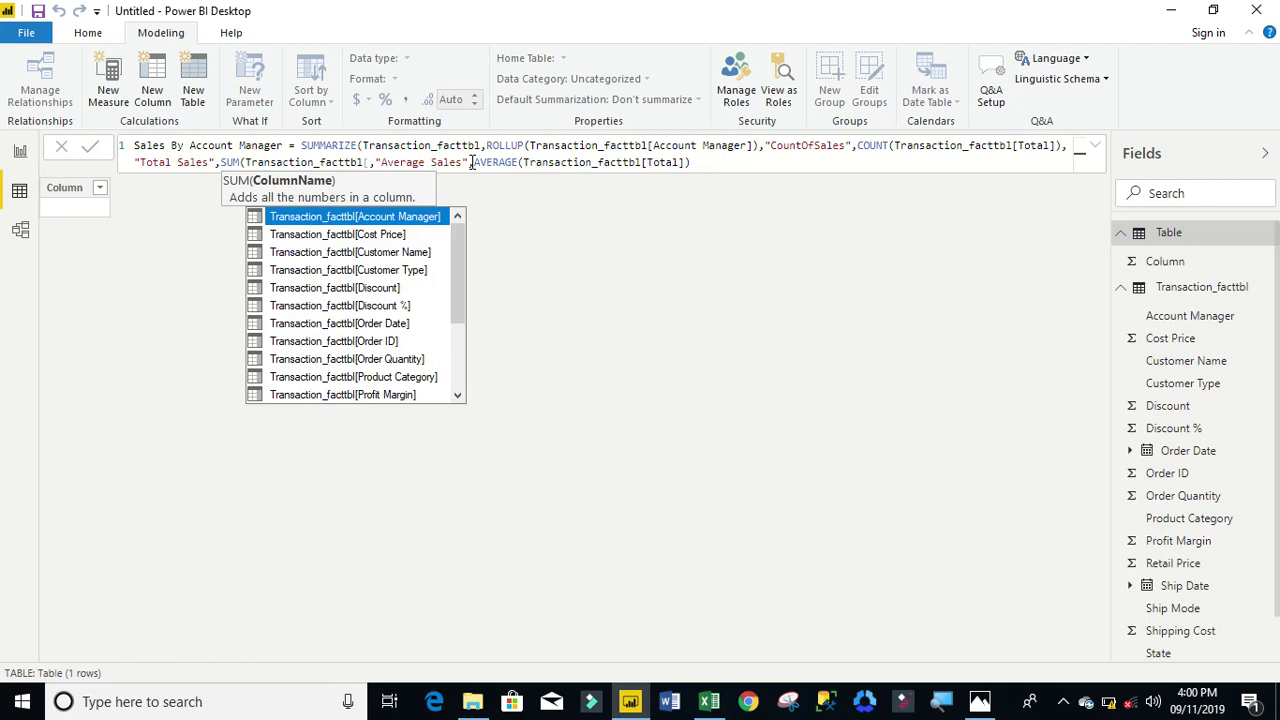
{"action": "key", "text": "Down"}
{"action": "key", "text": "Down"}
{"action": "key", "text": "Down"}
{"action": "key", "text": "Down"}
{"action": "key", "text": "Down"}
{"action": "key", "text": "Down"}
{"action": "key", "text": "Down"}
{"action": "key", "text": "Down"}
{"action": "key", "text": "Down"}
{"action": "key", "text": "Down"}
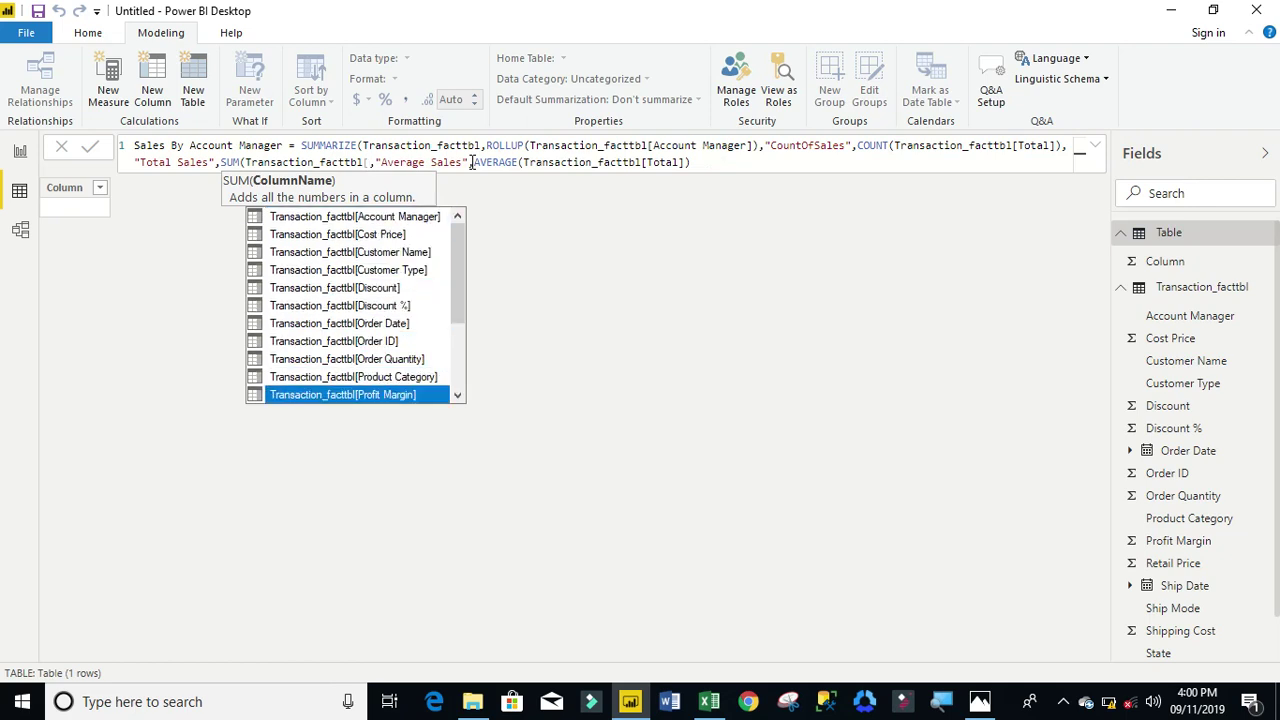
{"action": "key", "text": "Down"}
{"action": "key", "text": "Down"}
{"action": "key", "text": "Down"}
{"action": "key", "text": "Down"}
{"action": "key", "text": "Down"}
{"action": "key", "text": "Down"}
{"action": "key", "text": "Down"}
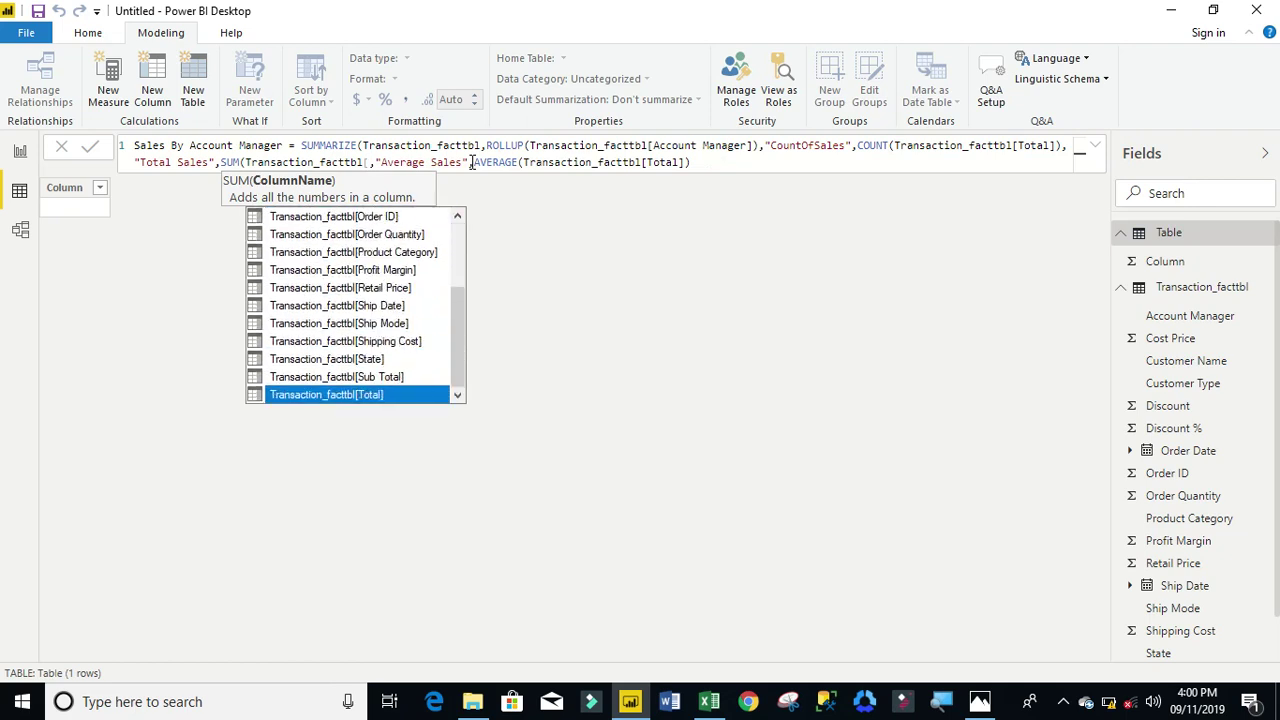
{"action": "key", "text": "Tab"}
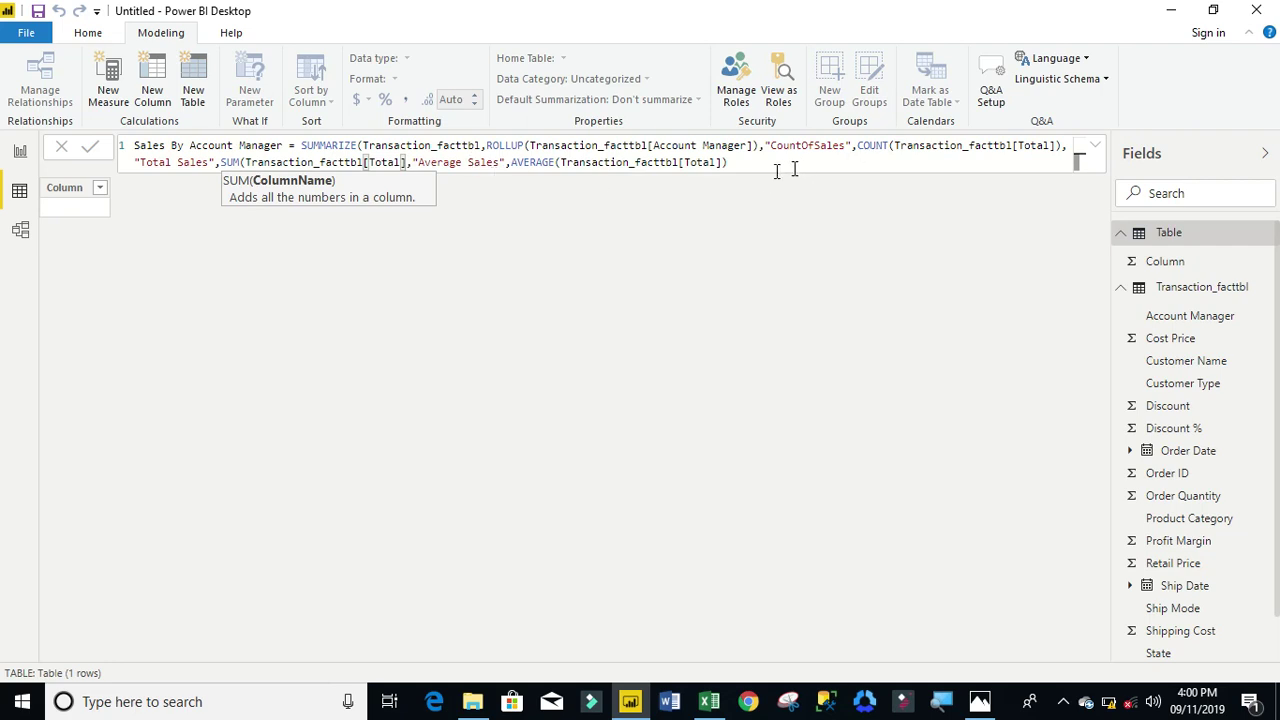
{"action": "type", "text": ")"}
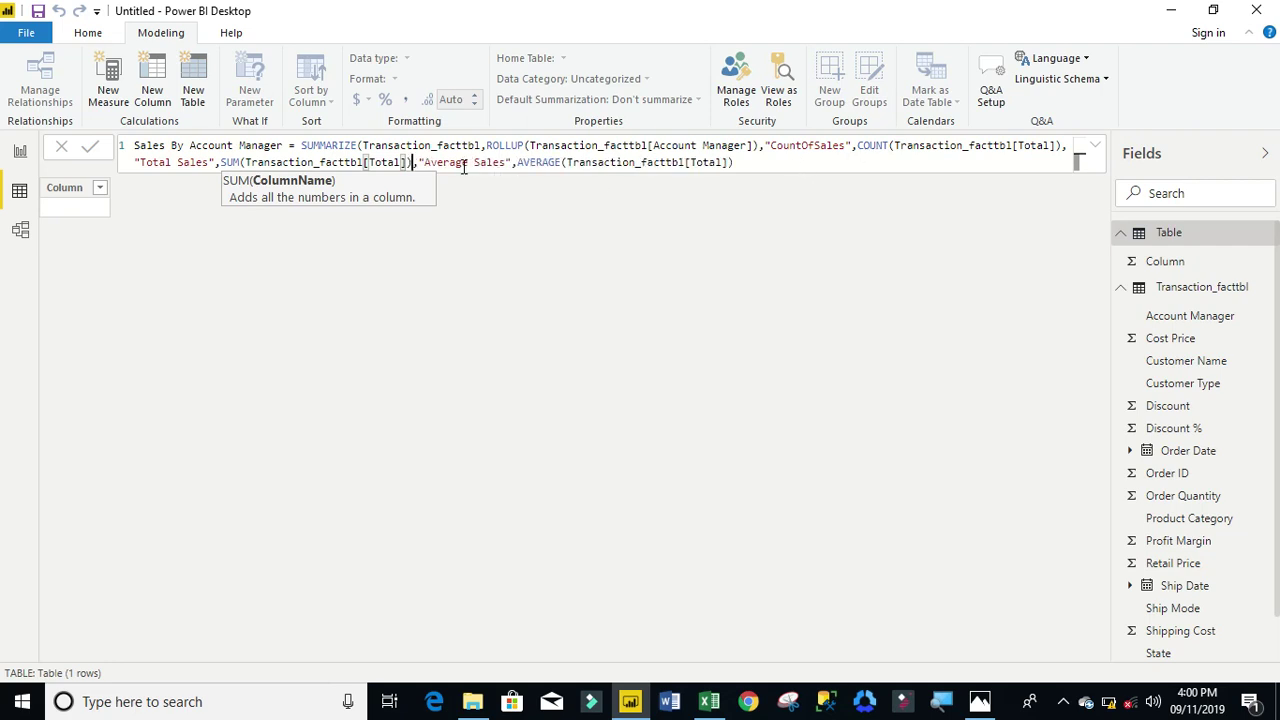
Append "Best Sales" as MAX(Transaction_facttbl[Total]) and begin "Worst Sales" with MIN.
{"action": "left_click", "coordinate": [757, 165]}
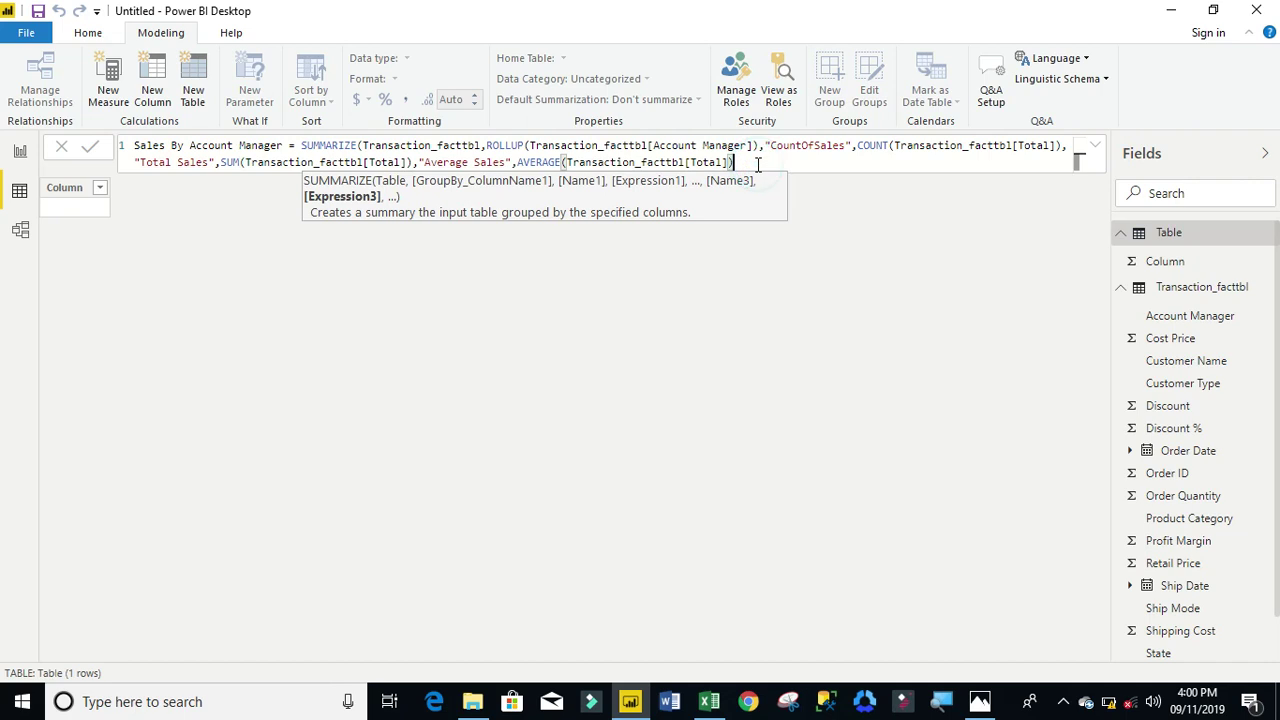
{"action": "type", "text": ",\""}
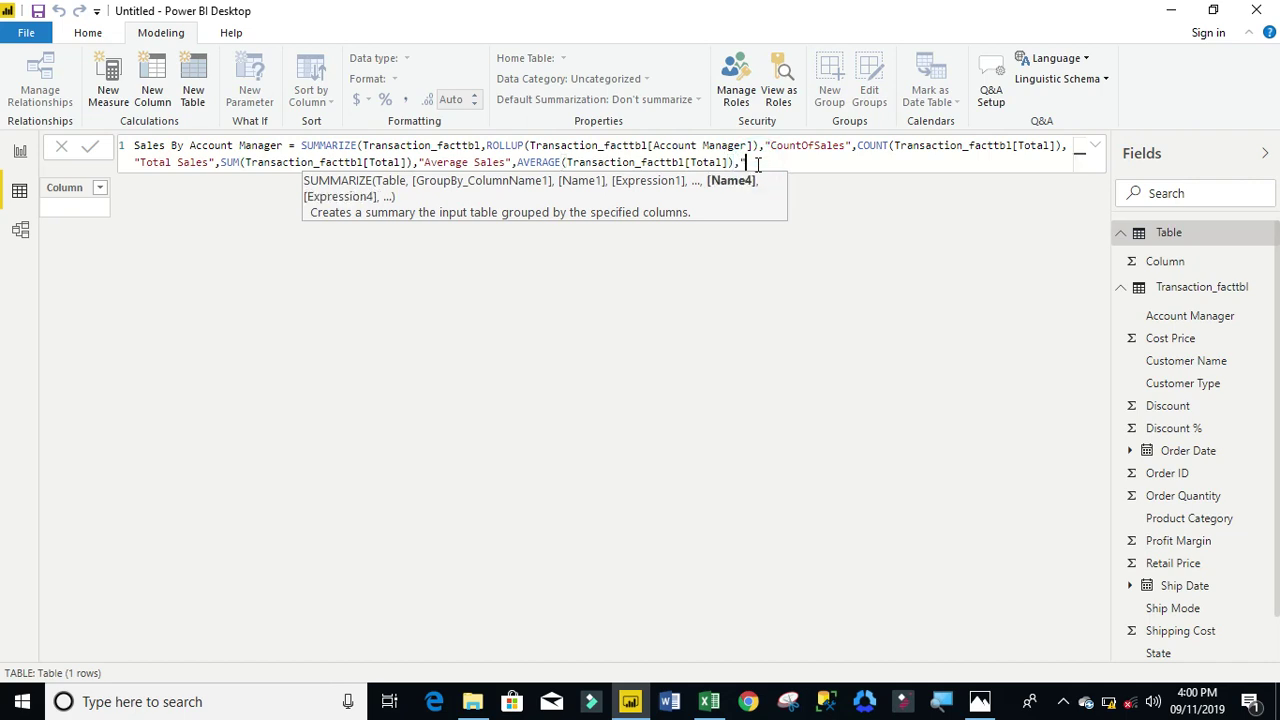
{"action": "type", "text": "Best"}
{"action": "type", "text": " Sales\""}
{"action": "type", "text": ",su"}
{"action": "key", "text": "BackSpace"}
{"action": "key", "text": "BackSpace"}
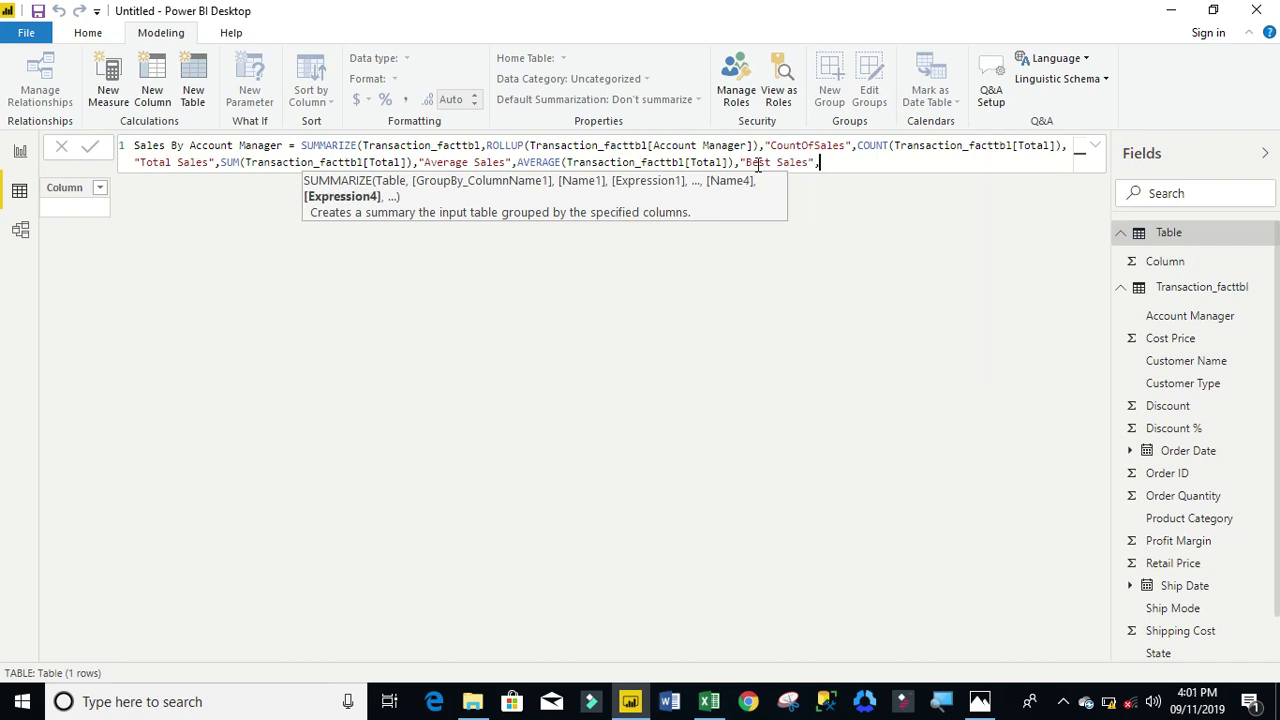
{"action": "type", "text": "max"}
{"action": "key", "text": "Tab"}
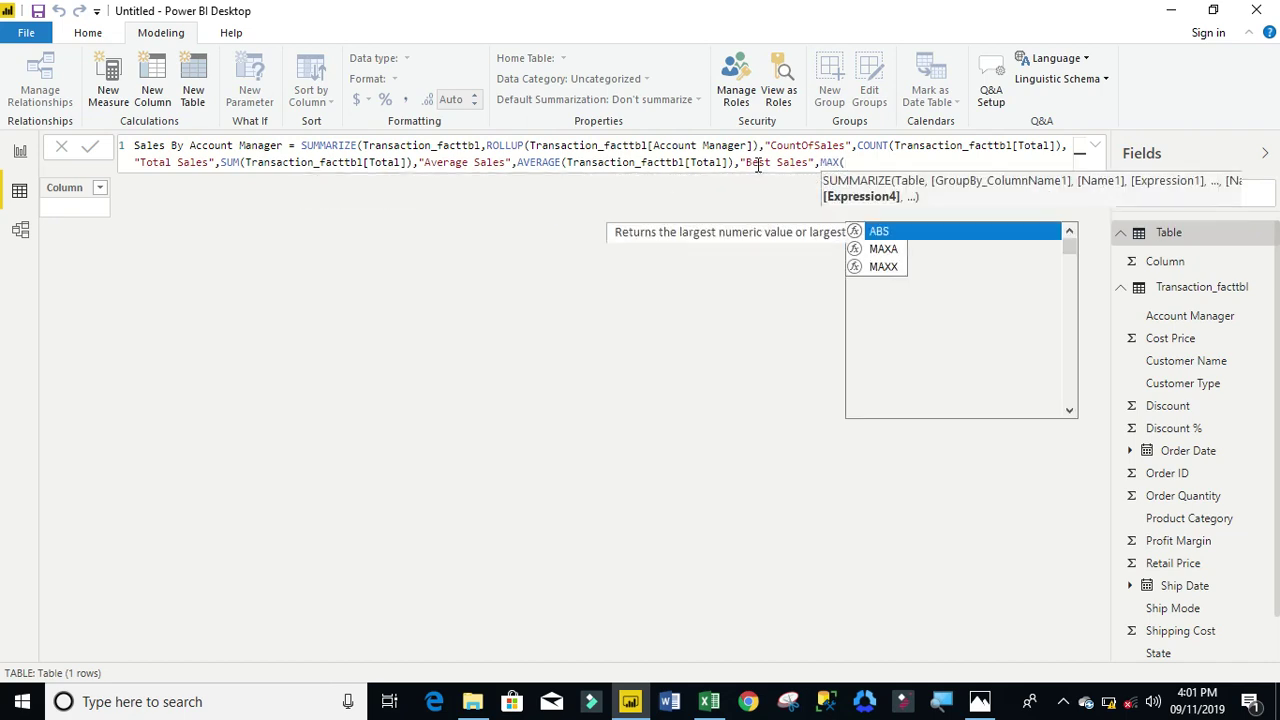
{"action": "type", "text": "("}
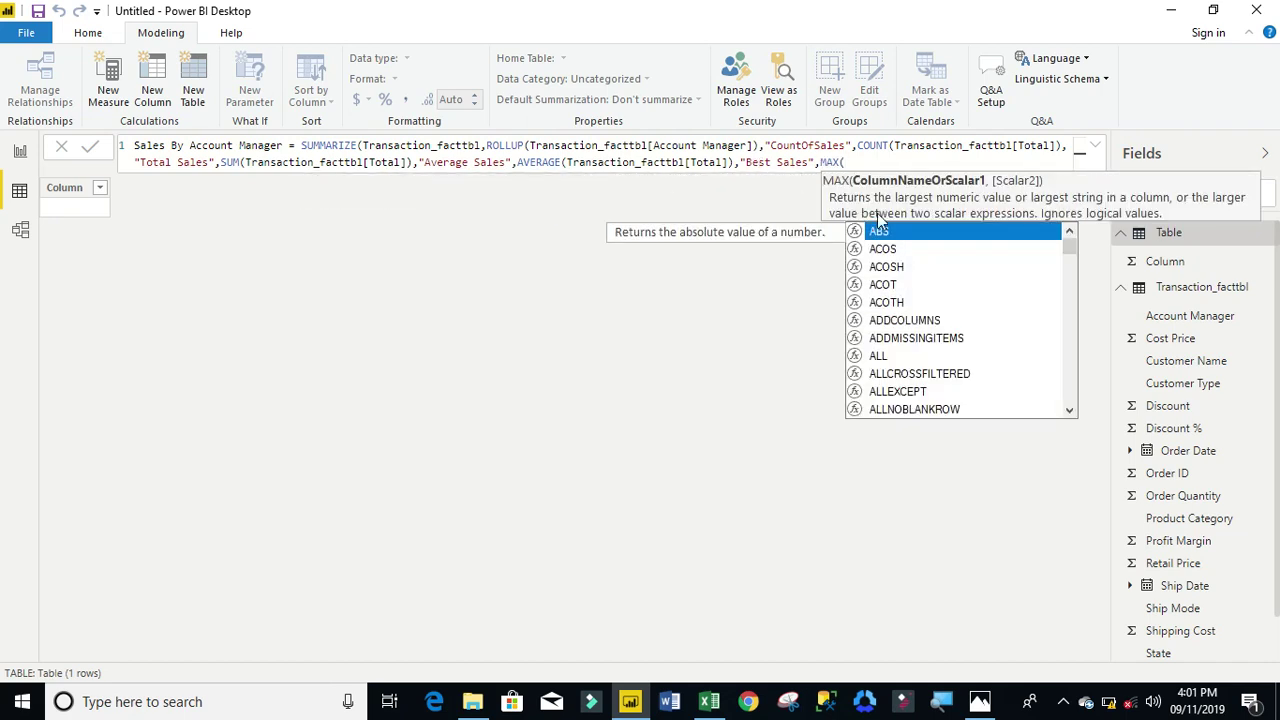
{"action": "type", "text": "tot"}
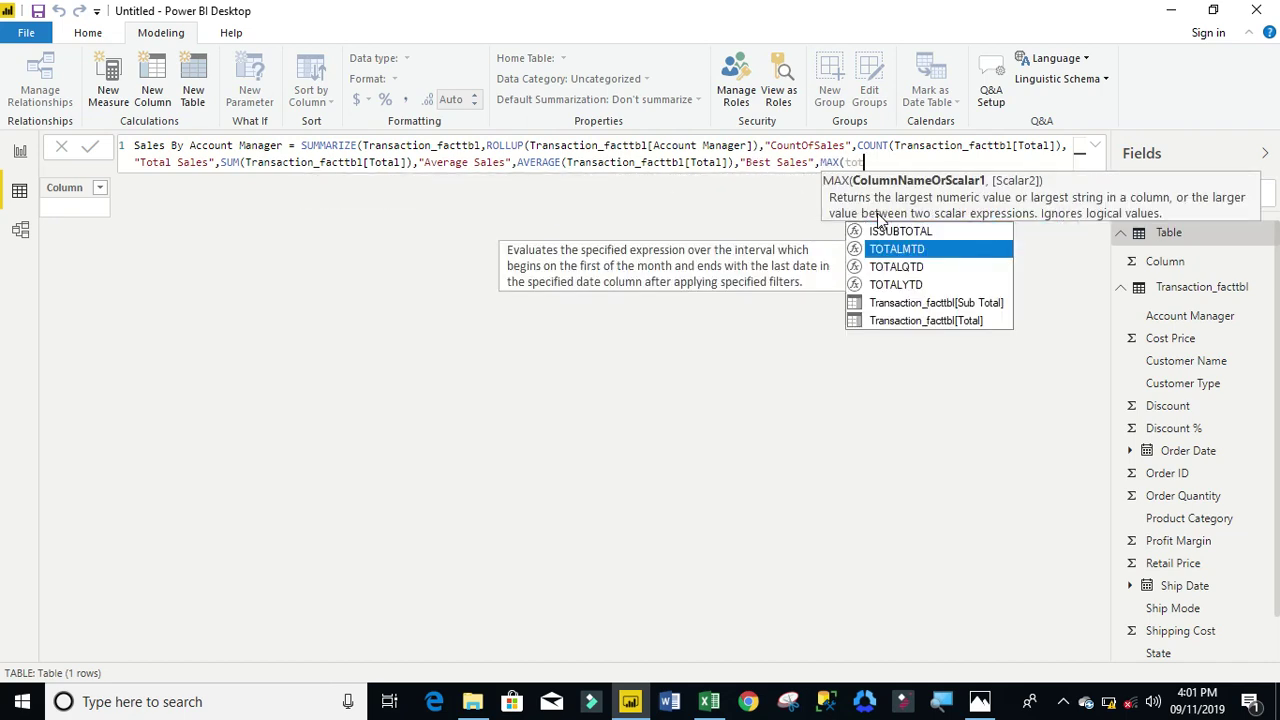
{"action": "key", "text": "Down"}
{"action": "key", "text": "Down"}
{"action": "key", "text": "Down"}
{"action": "key", "text": "Down"}
{"action": "key", "text": "Tab"}
{"action": "type", "text": ")"}
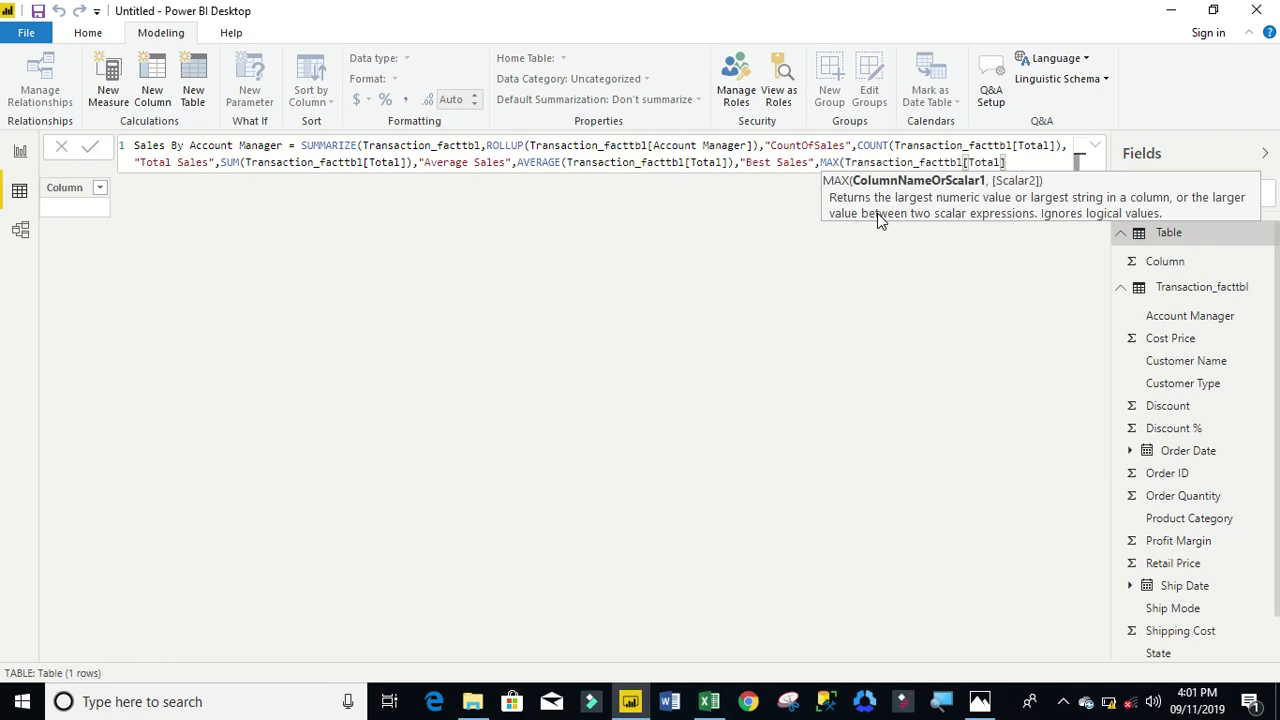
{"action": "type", "text": ")"}
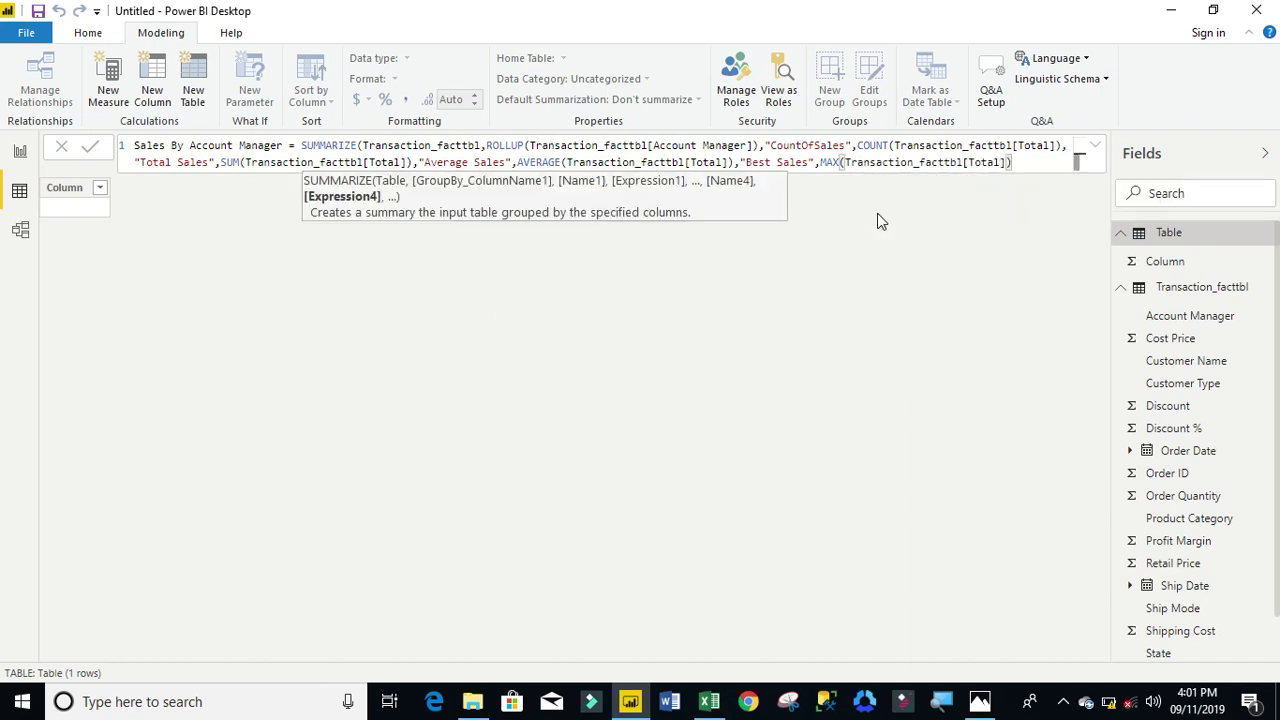
{"action": "type", "text": ","}
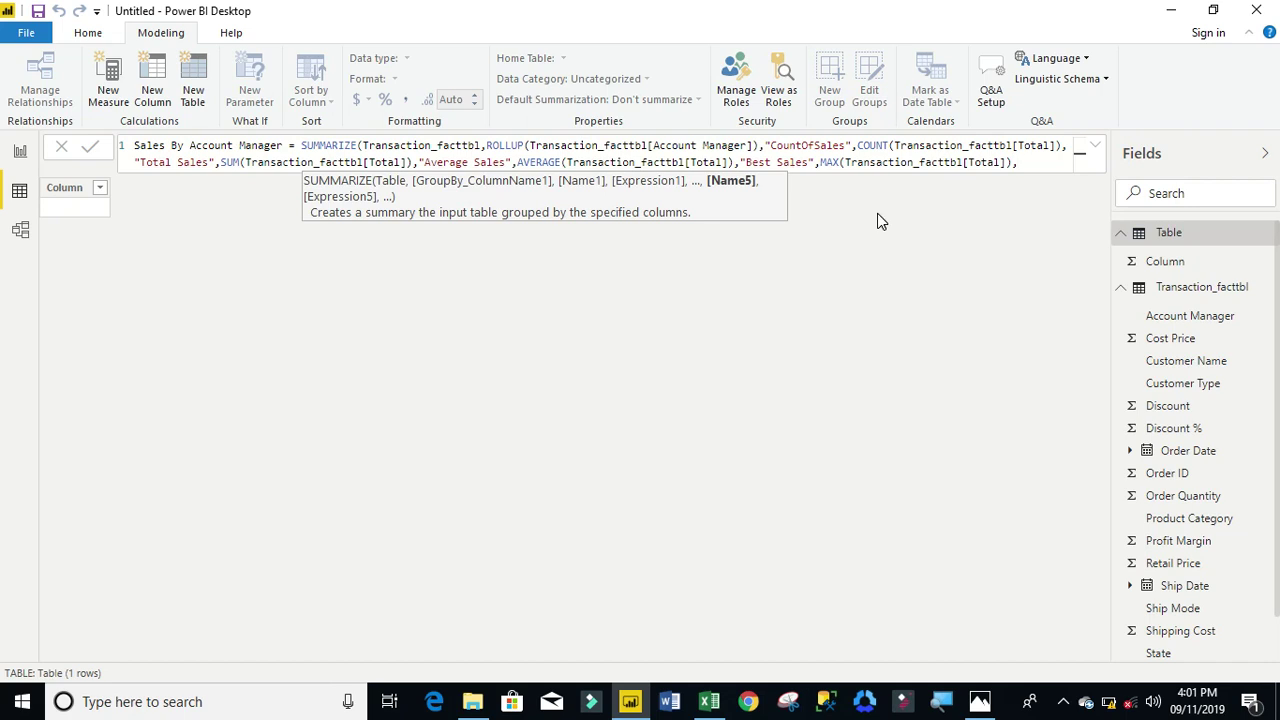
{"action": "type", "text": "\"Worst Sal"}
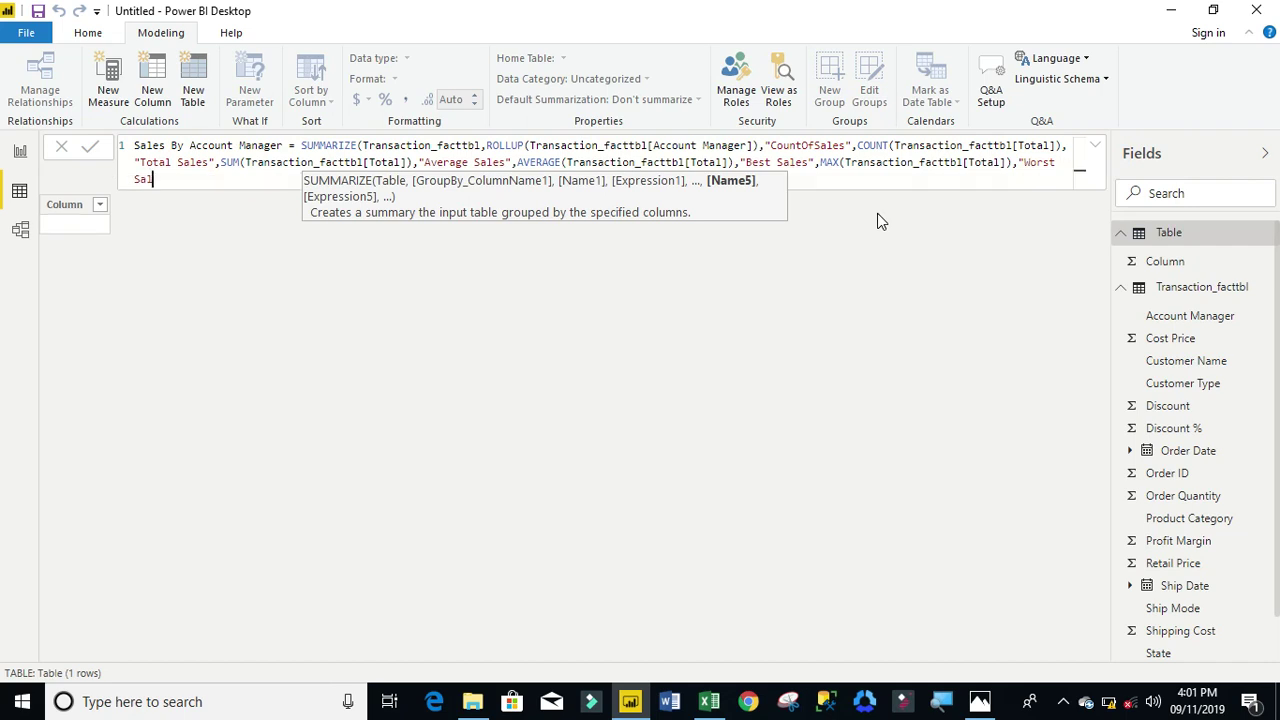
{"action": "type", "text": "es\","}
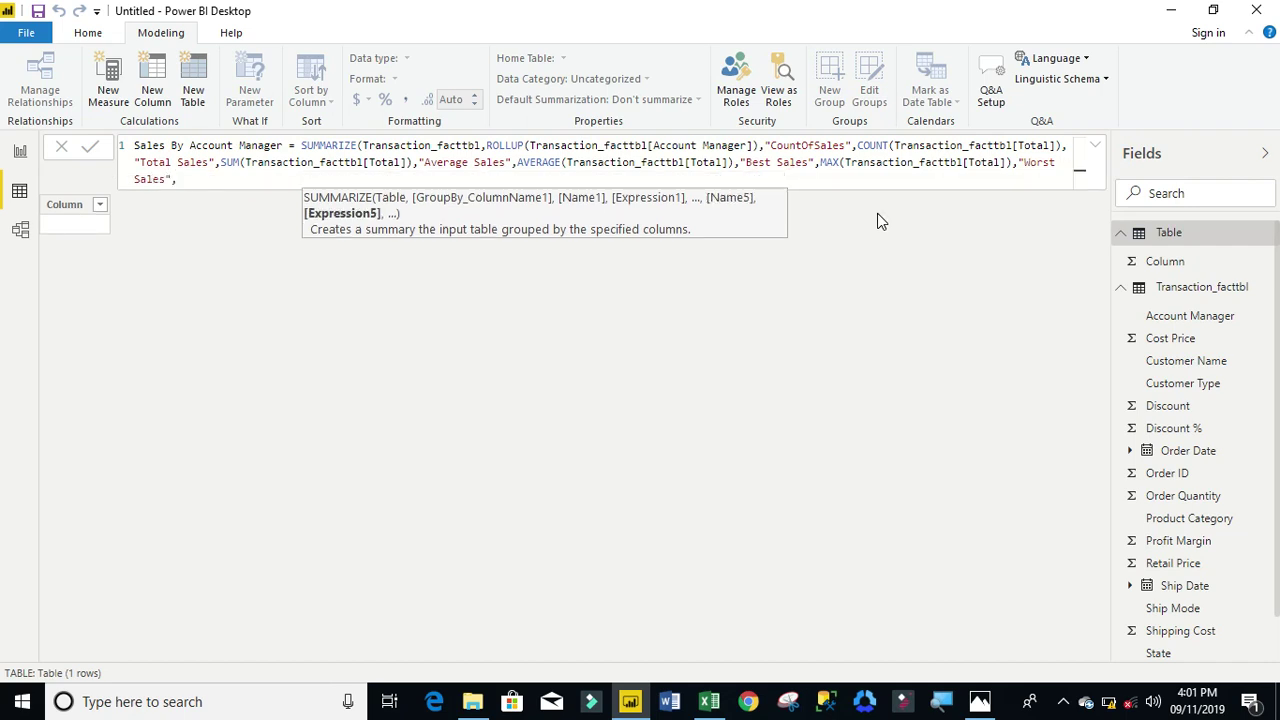
{"action": "type", "text": "MIN("}
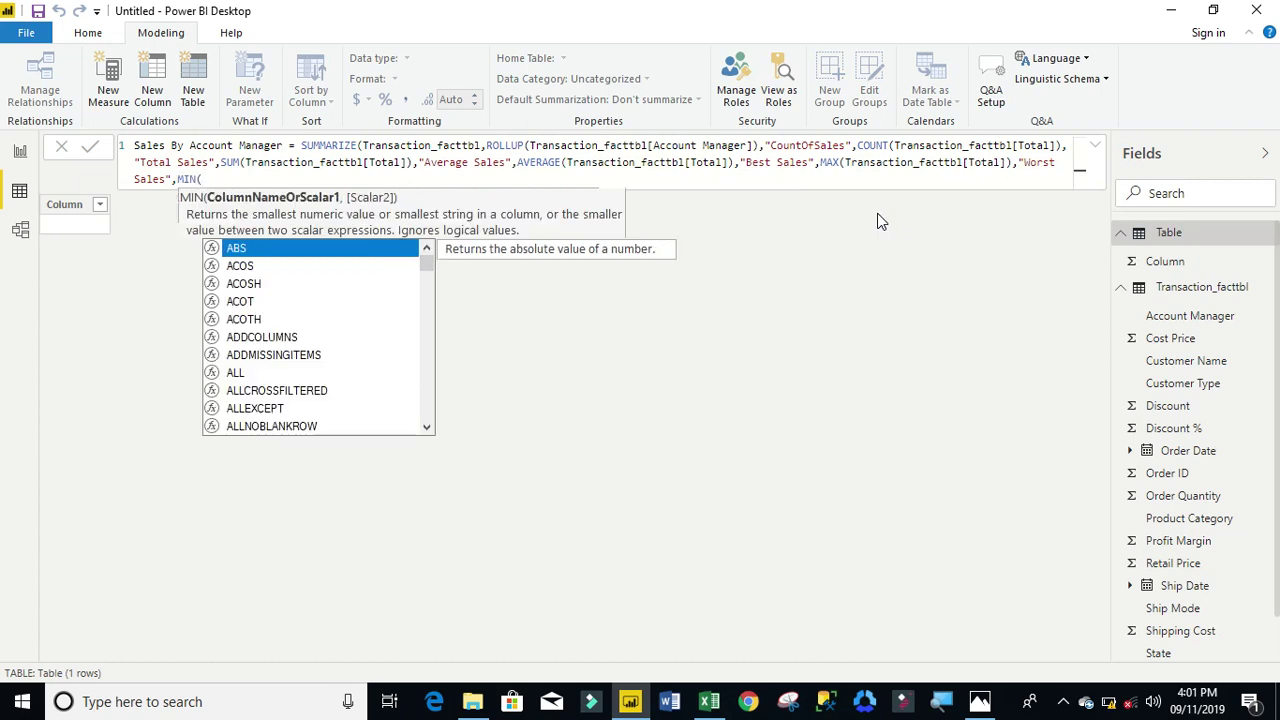
{"action": "type", "text": "tot"}
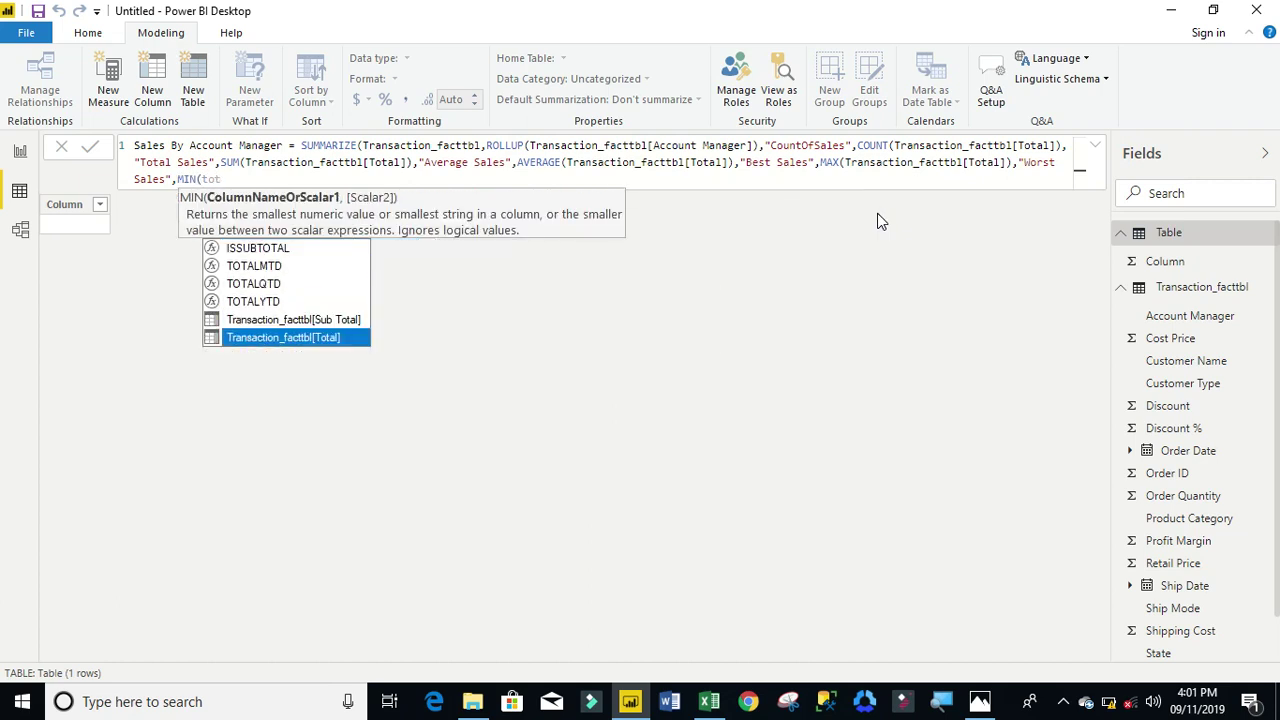
Complete Worst Sales as MIN(Transaction_facttbl[Total]) and close the brackets.
{"action": "key", "text": "Tab"}
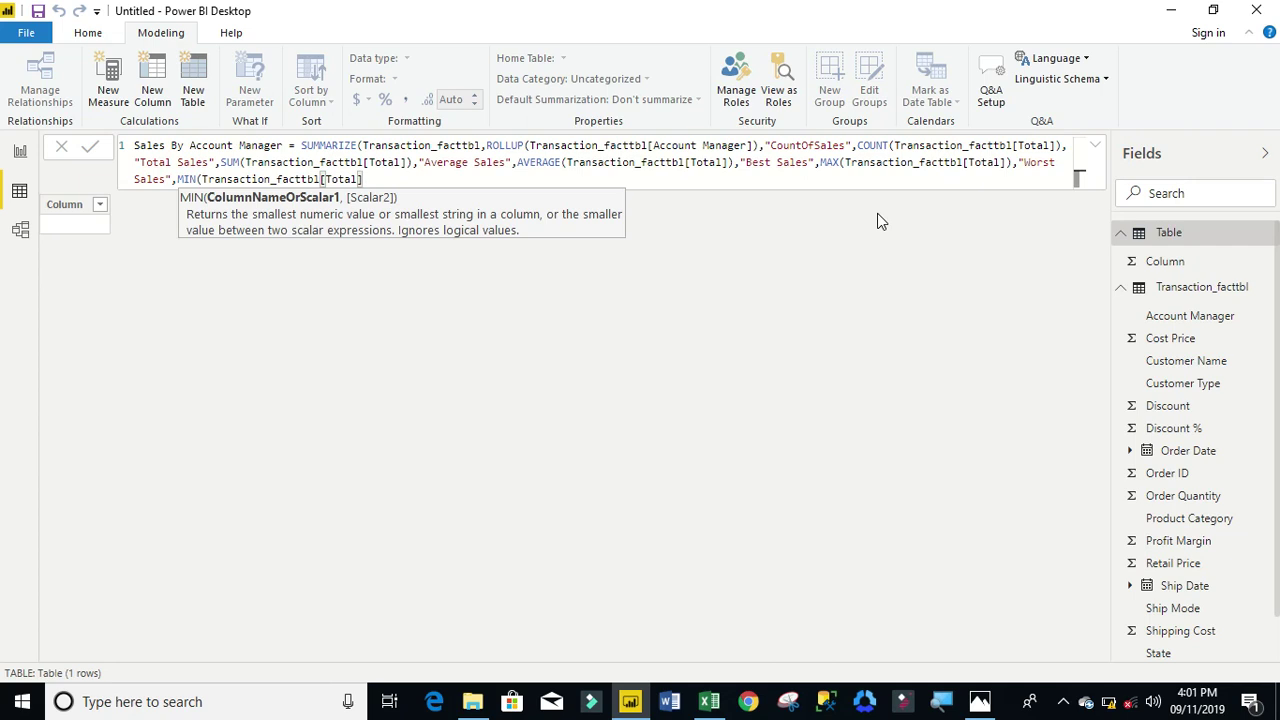
{"action": "type", "text": "))"}
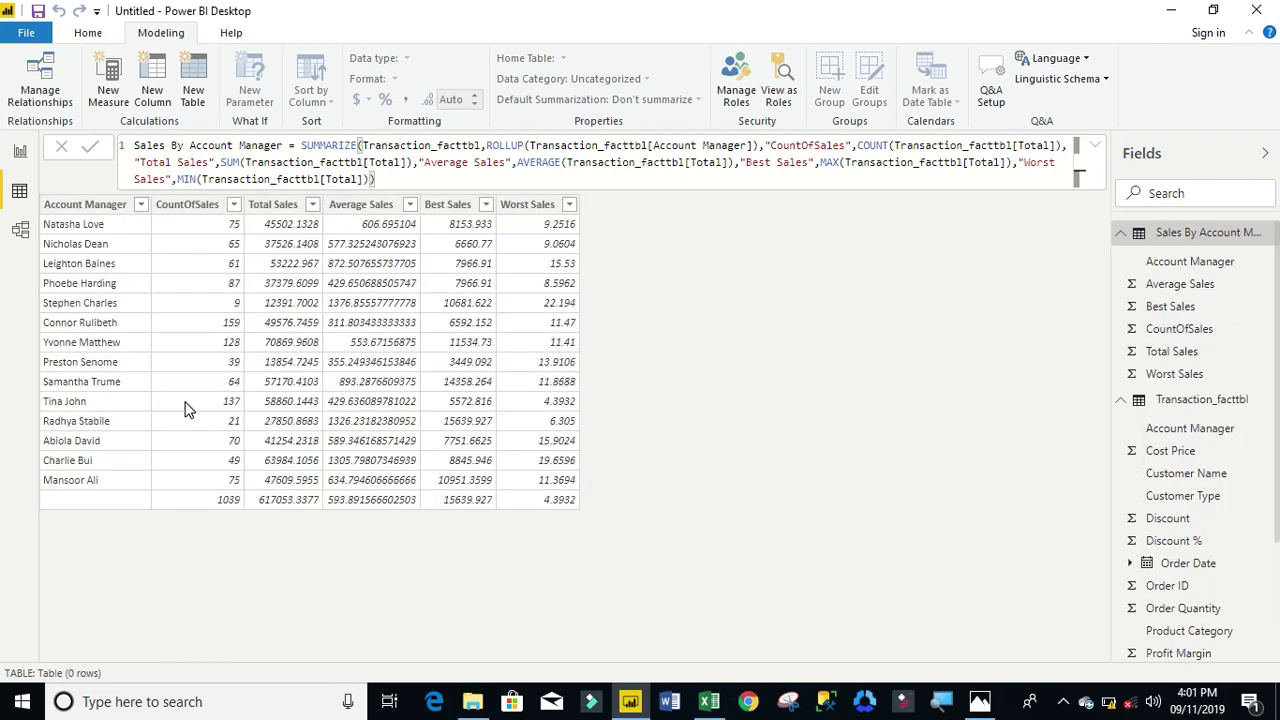
Sort the Sales By Account Manager table ascending by the Account Manager column.
{"action": "left_click", "coordinate": [138, 205]}
{"action": "left_click", "coordinate": [140, 205]}
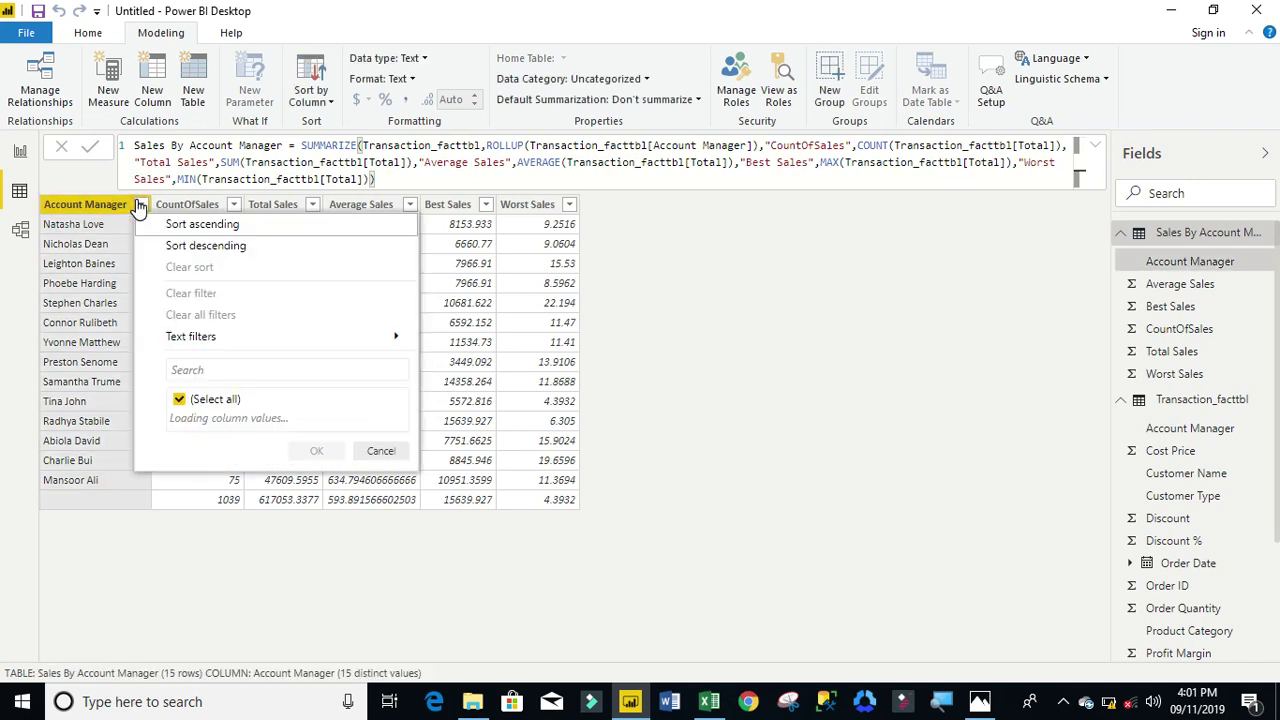
{"action": "left_click", "coordinate": [181, 194]}
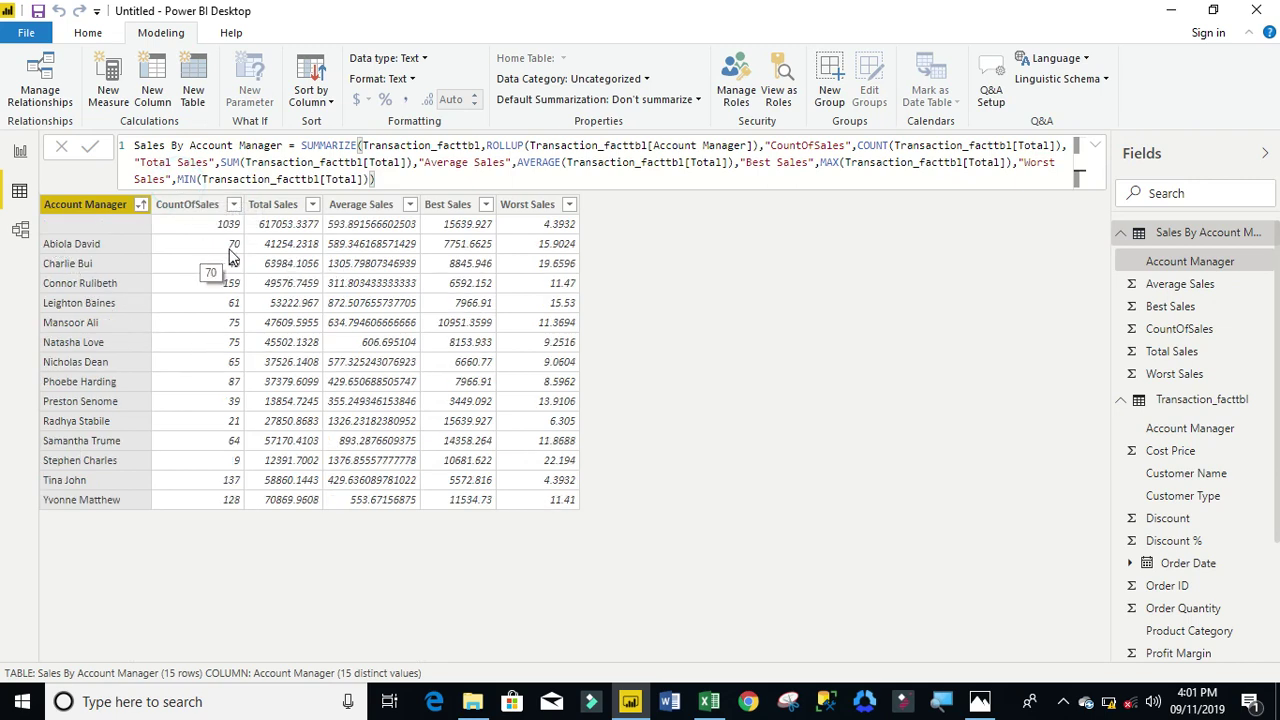
{"action": "left_click", "coordinate": [286, 207]}
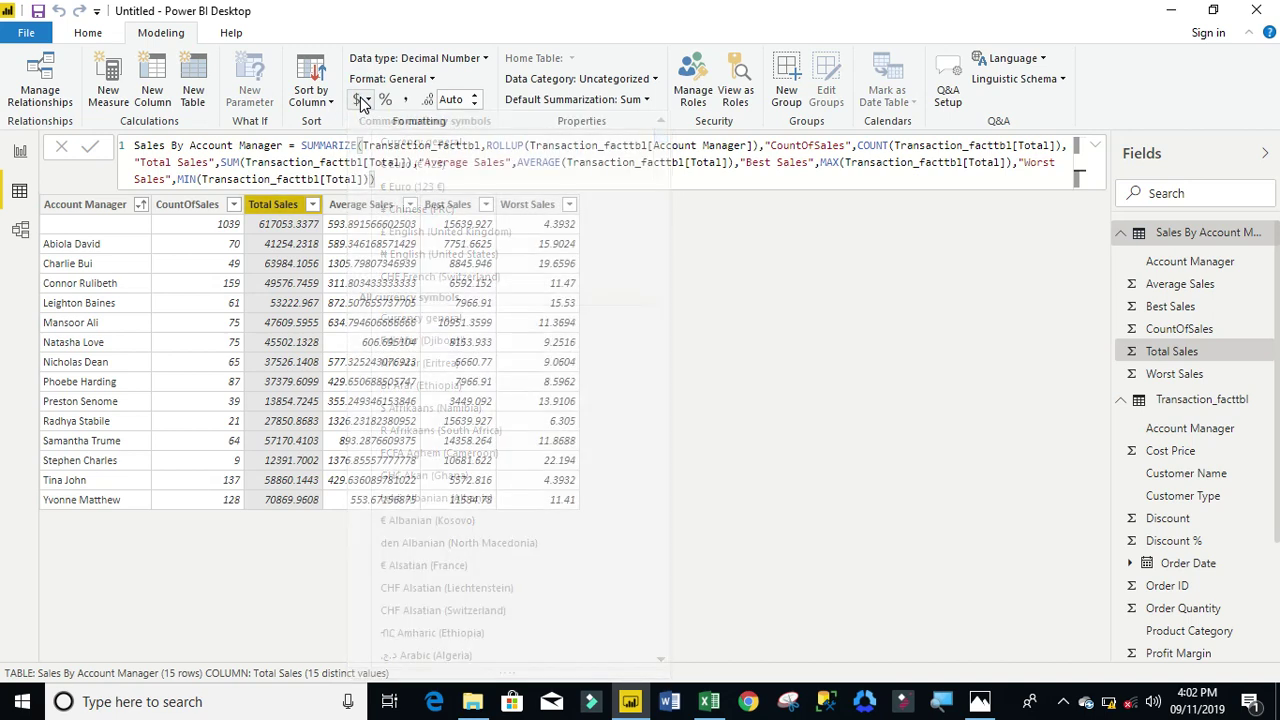
Format Total Sales as ₦ English (United States) currency, then bring up the Excel report.
{"action": "left_click", "coordinate": [360, 101]}
{"action": "left_click", "coordinate": [364, 103]}
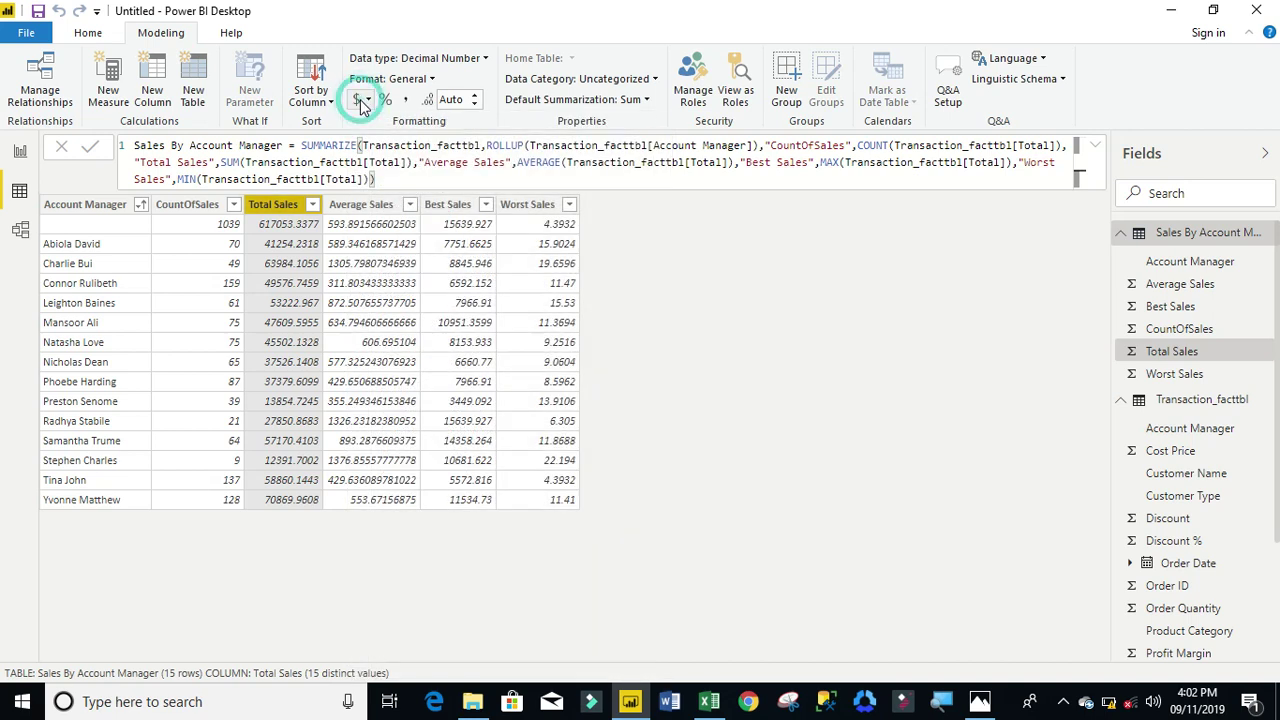
{"action": "left_click", "coordinate": [364, 103]}
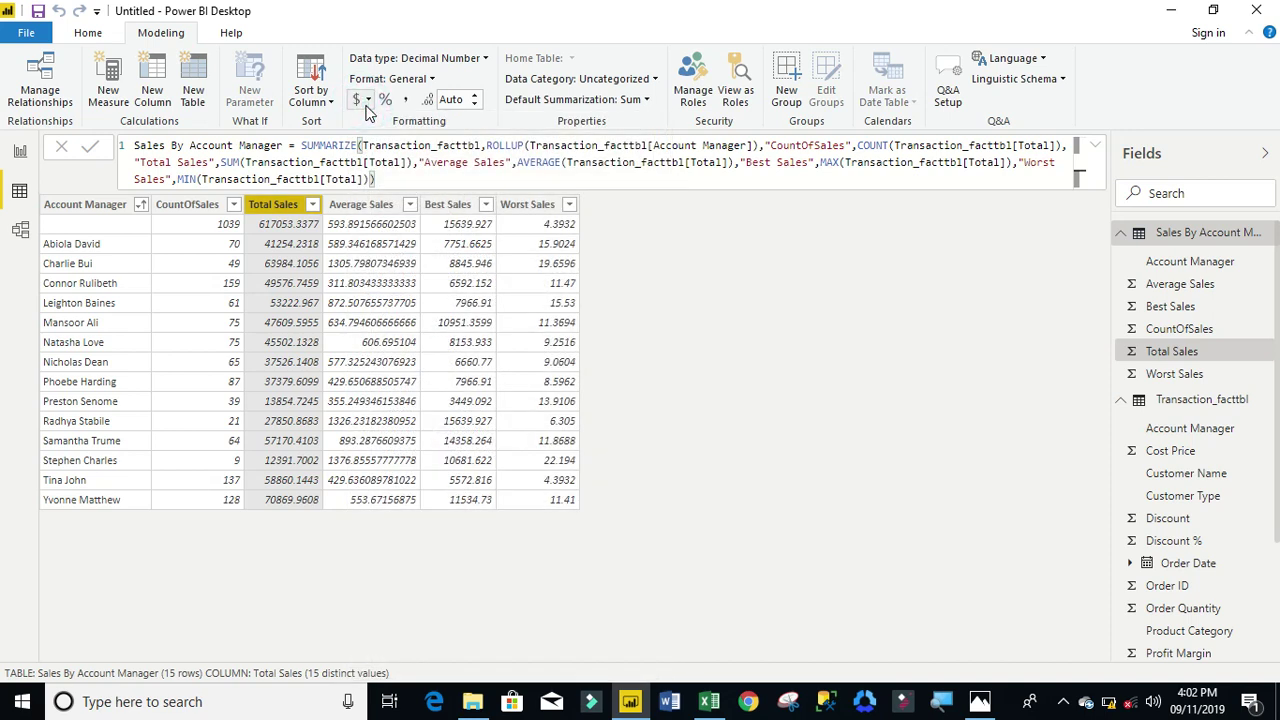
{"action": "left_click", "coordinate": [367, 103]}
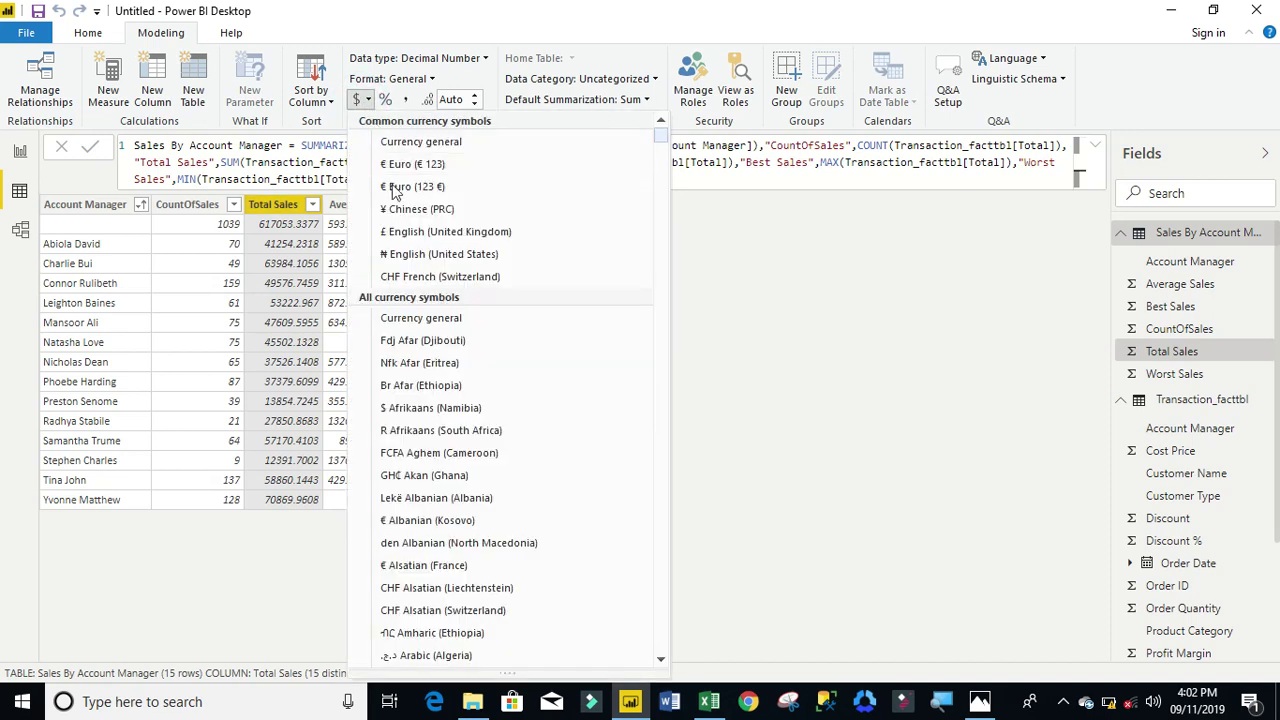
{"action": "left_click", "coordinate": [404, 259]}
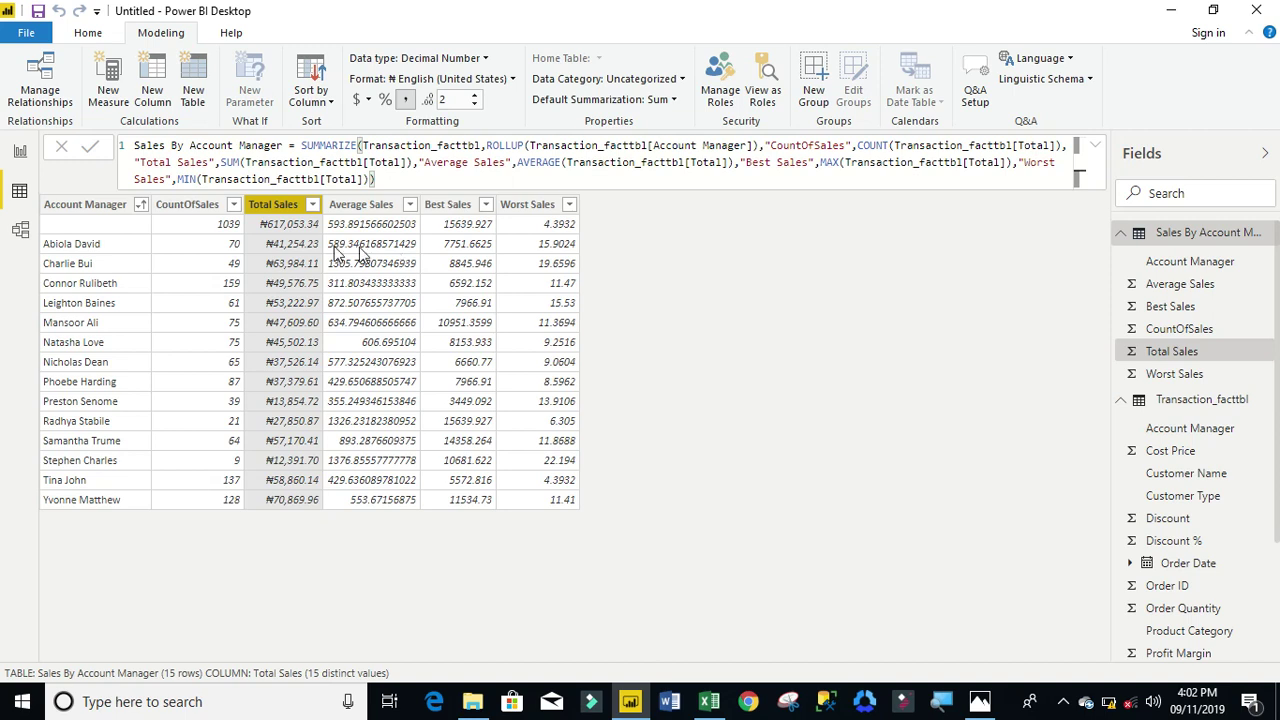
{"action": "left_click", "coordinate": [712, 702]}
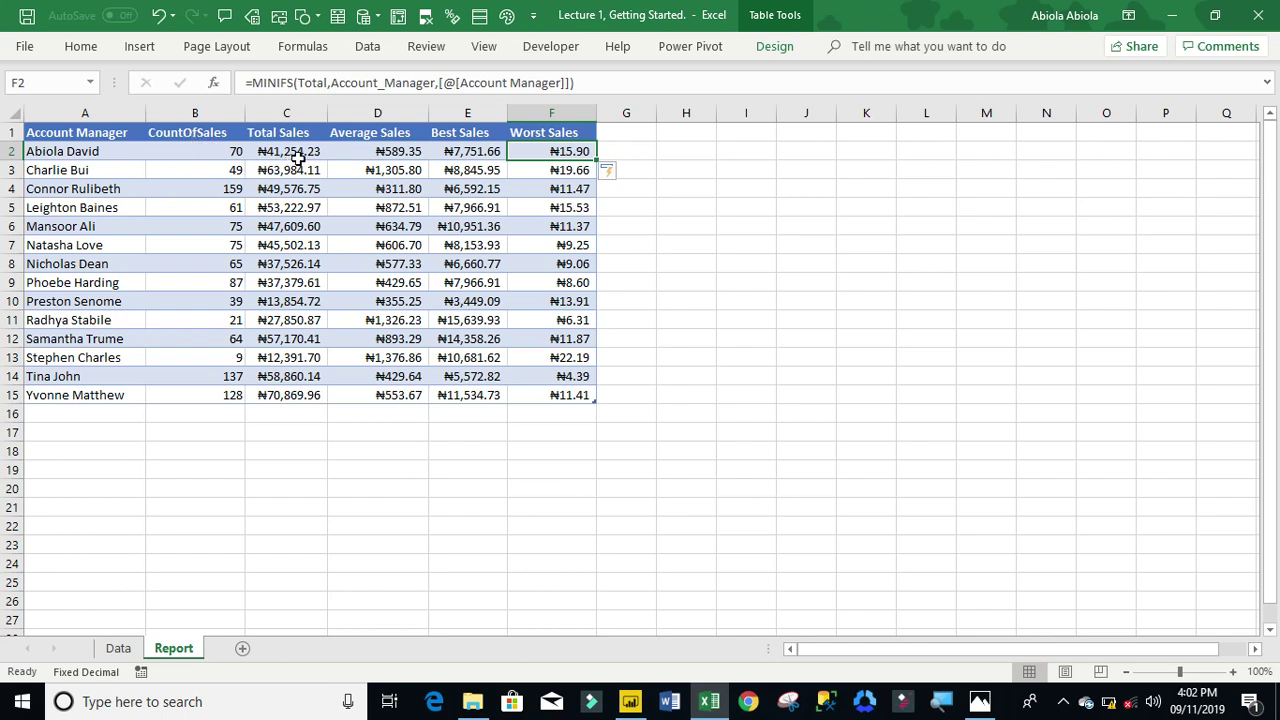
Compare Excel's Report table, selected in full, against the Power BI table, then return to Power BI.
{"action": "key", "text": "alt+Tab"}
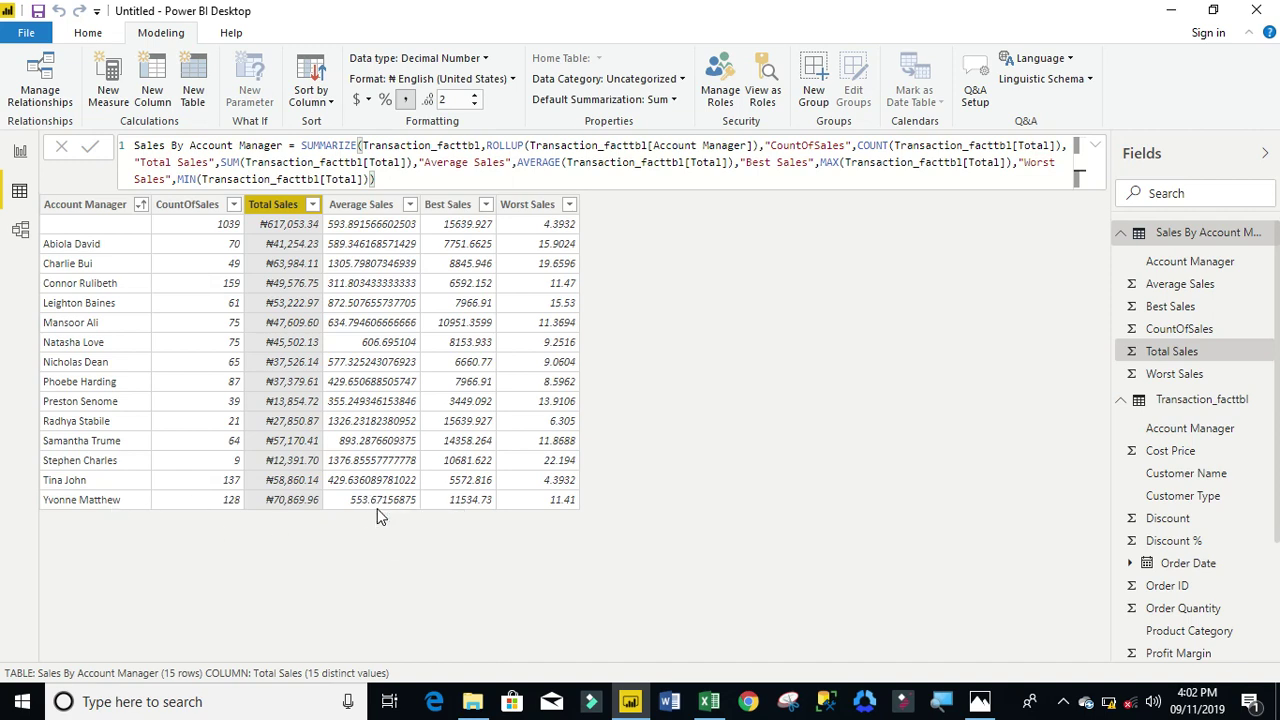
{"action": "key", "text": "alt+Tab"}
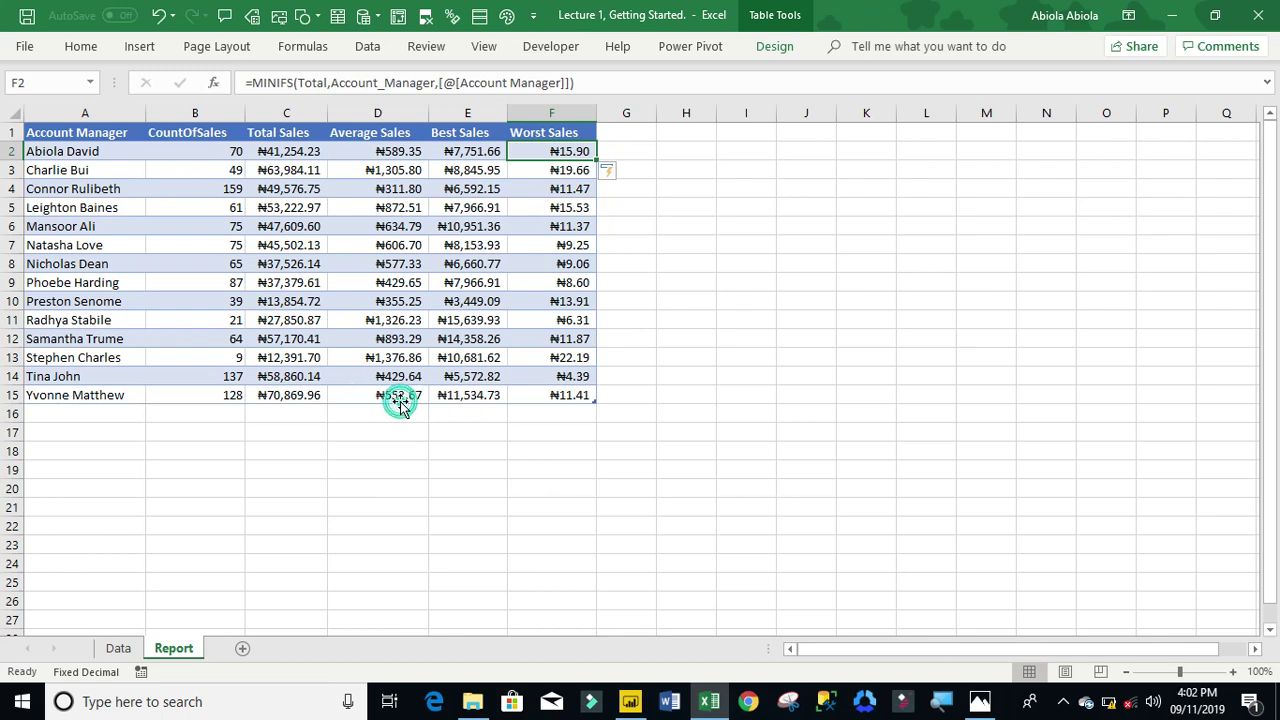
{"action": "key", "text": "ctrl+Home"}
{"action": "key", "text": "ctrl+shift+End"}
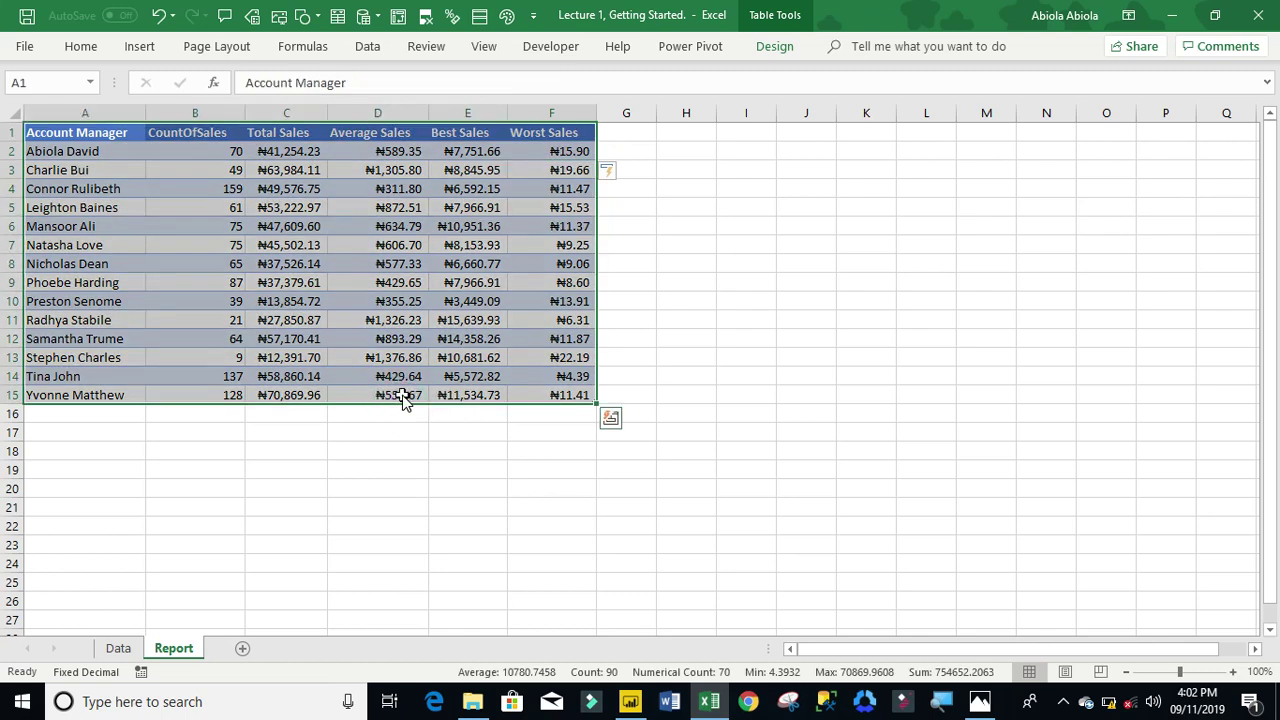
{"action": "key", "text": "alt+Tab"}
{"action": "left_click", "coordinate": [383, 212]}
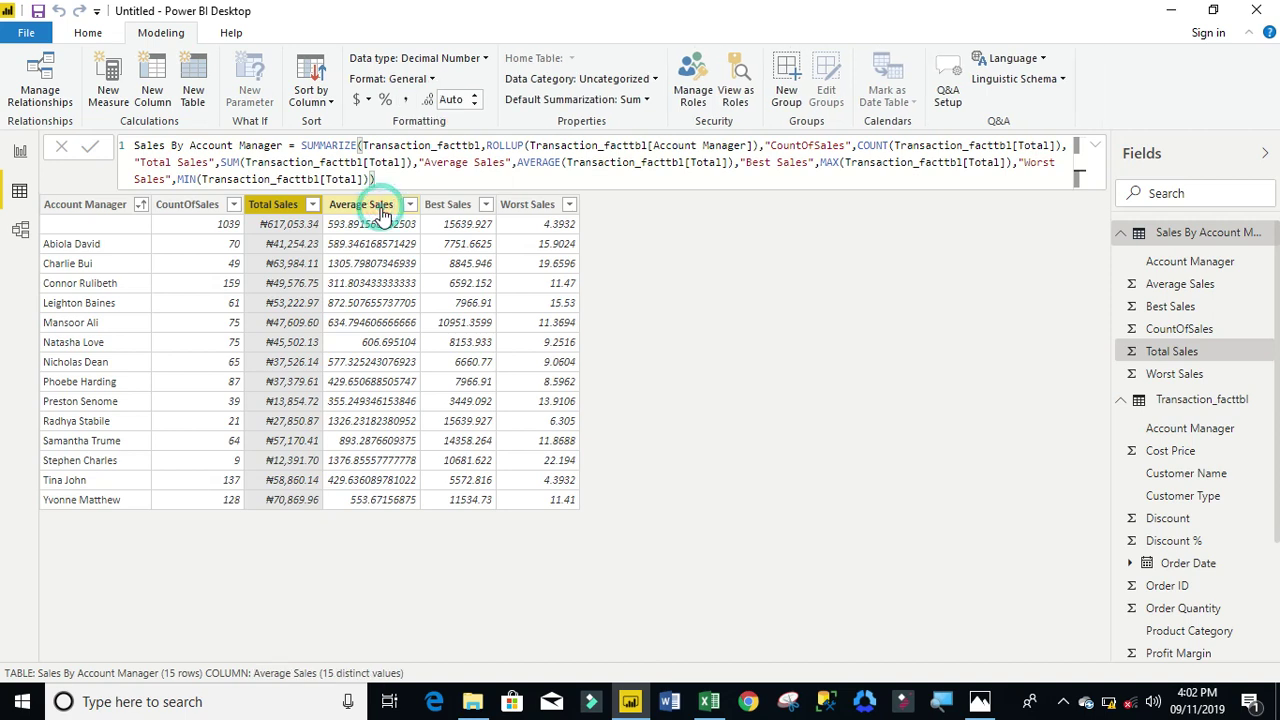
Apply ₦ English (United States) currency to the Average Sales, Best Sales and Worst Sales columns.
{"action": "left_click", "coordinate": [366, 100]}
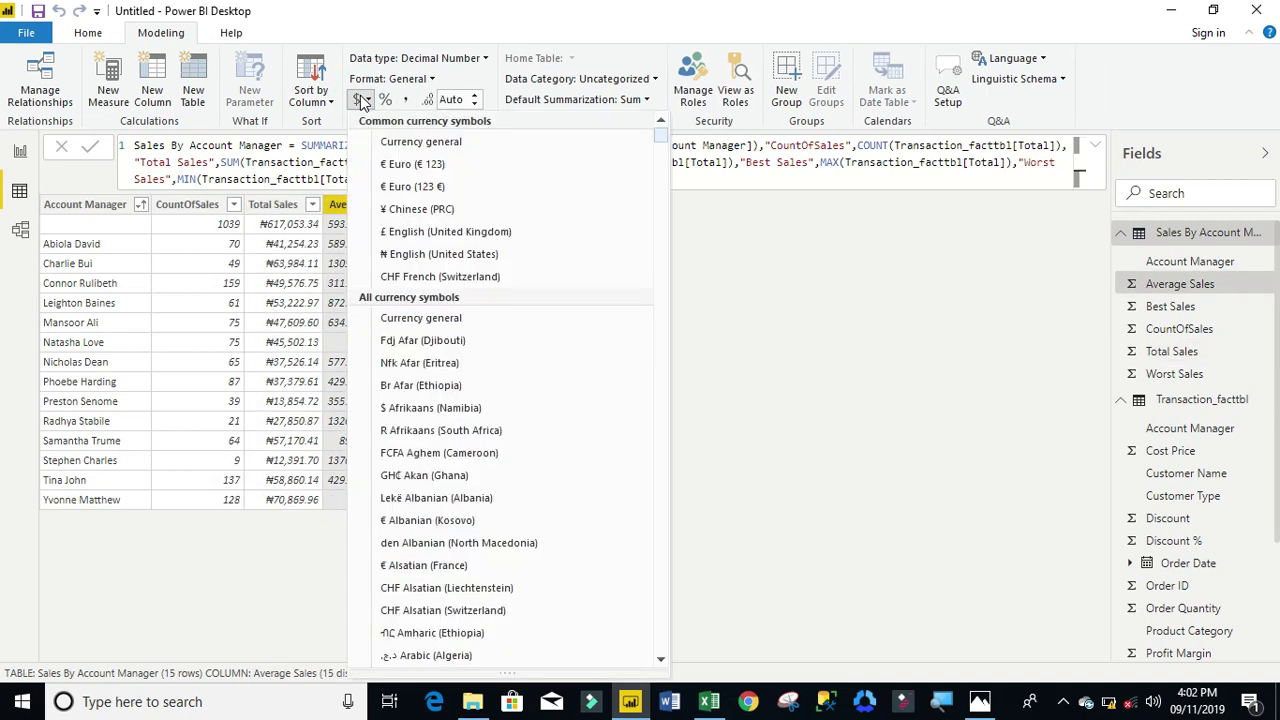
{"action": "left_click", "coordinate": [419, 256]}
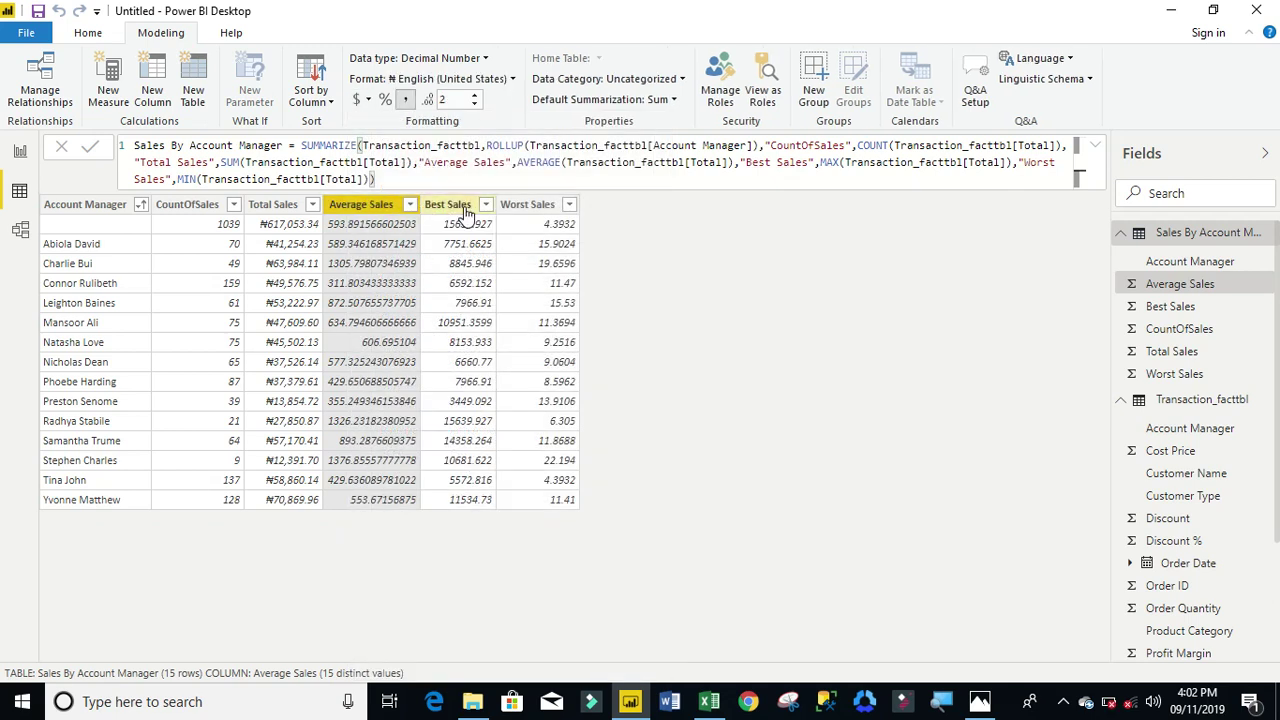
{"action": "left_click", "coordinate": [460, 205]}
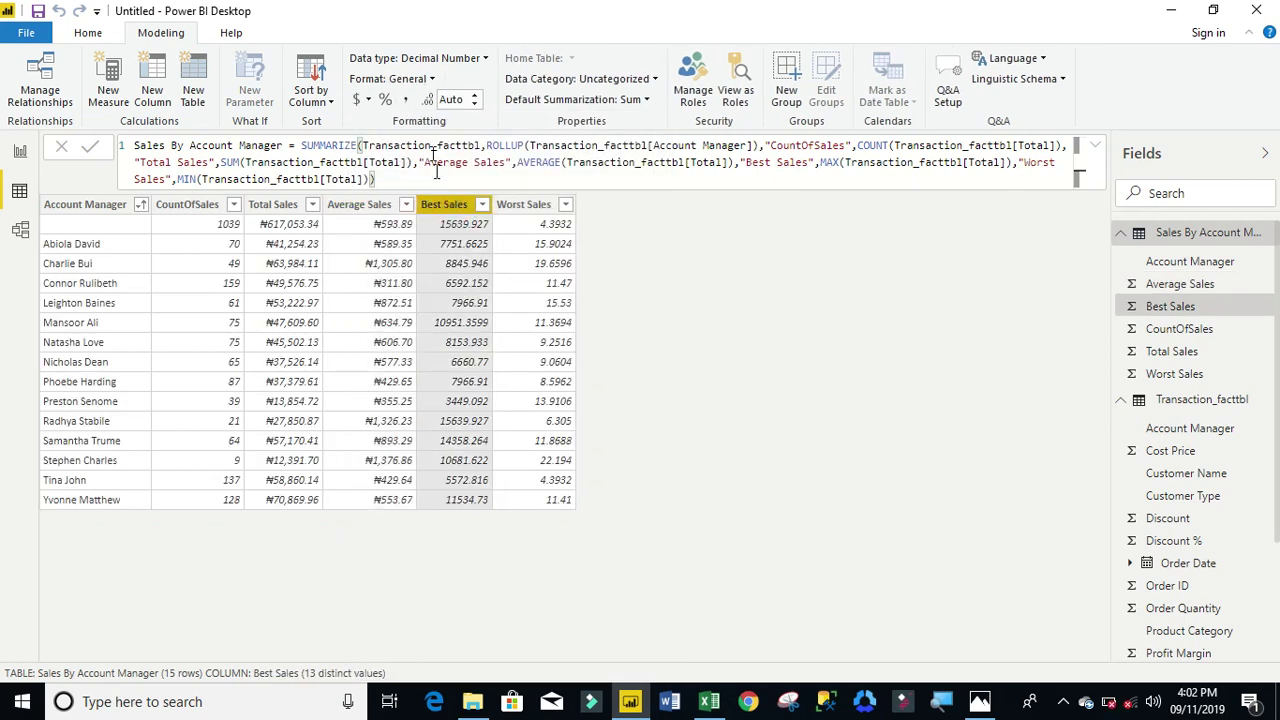
{"action": "left_click", "coordinate": [362, 104]}
{"action": "left_click", "coordinate": [367, 102]}
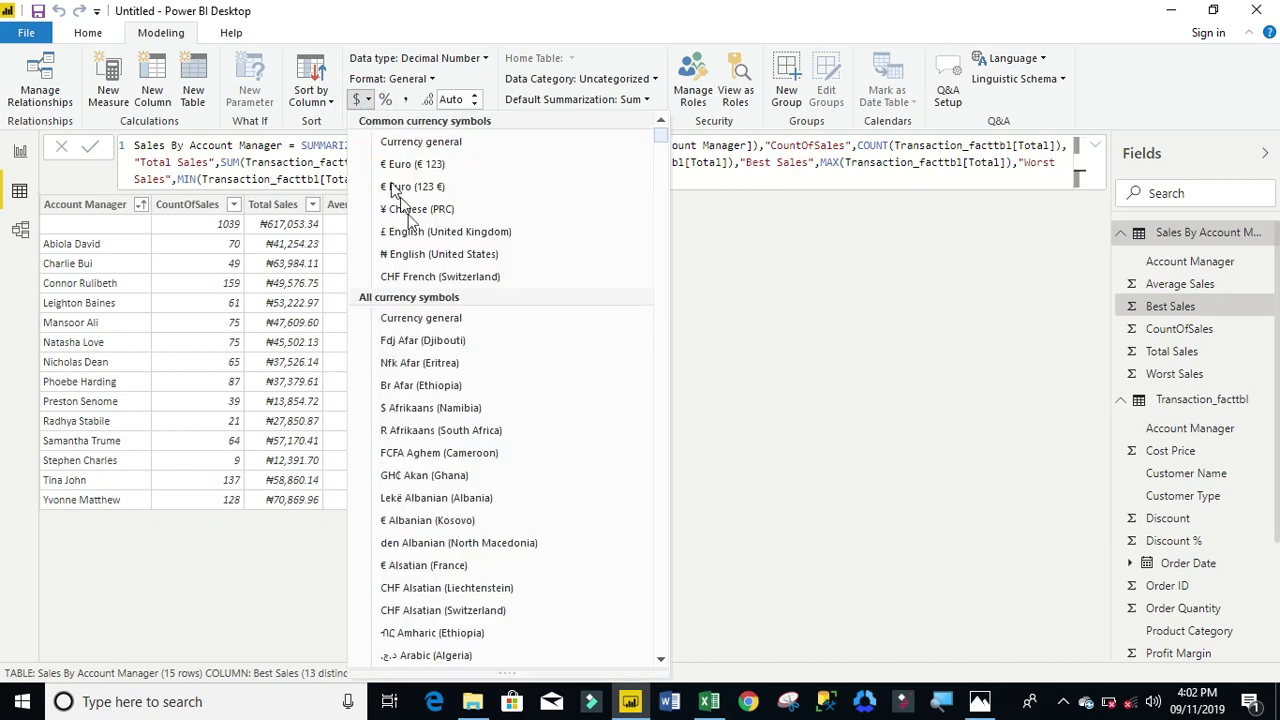
{"action": "left_click", "coordinate": [428, 254]}
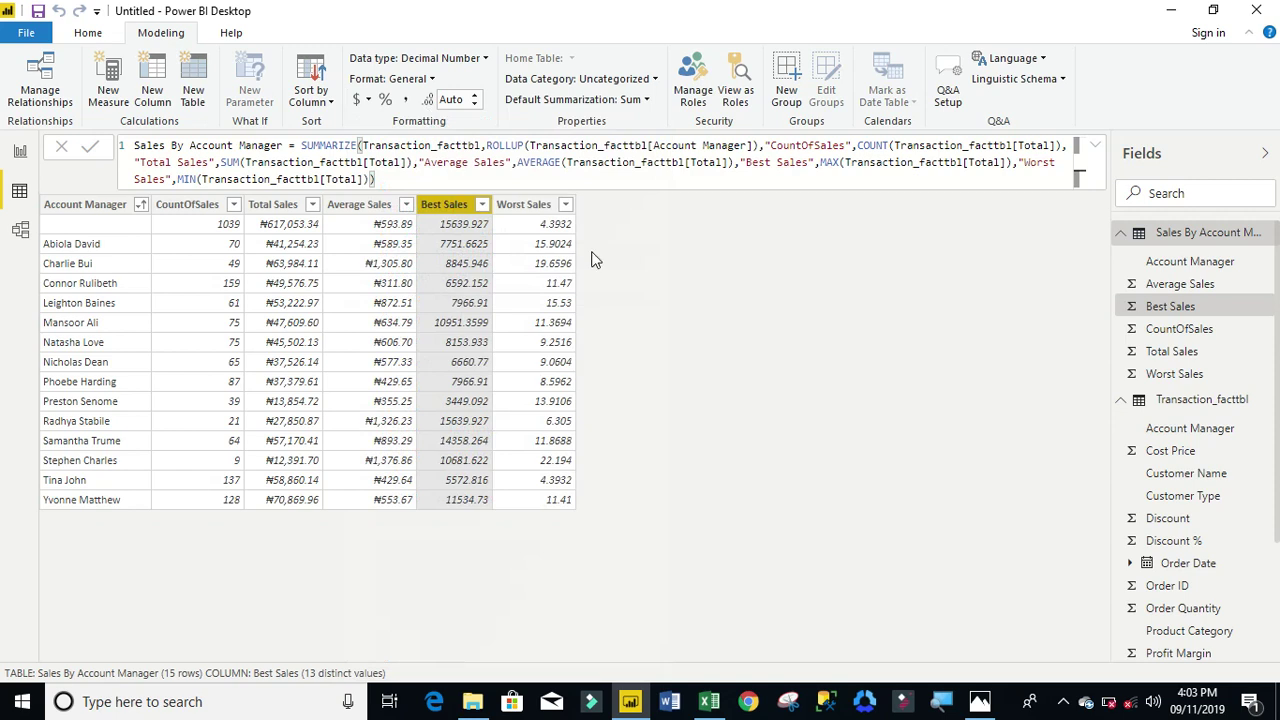
{"action": "left_click", "coordinate": [537, 209]}
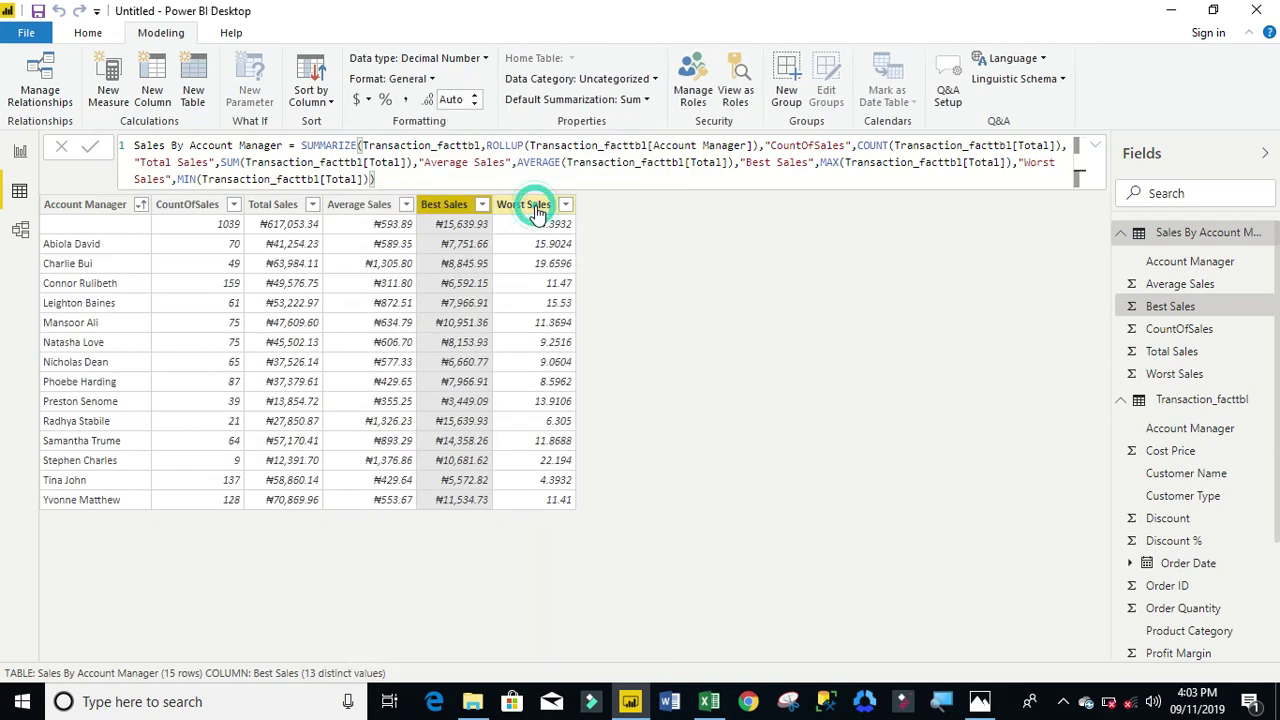
{"action": "left_click", "coordinate": [363, 102]}
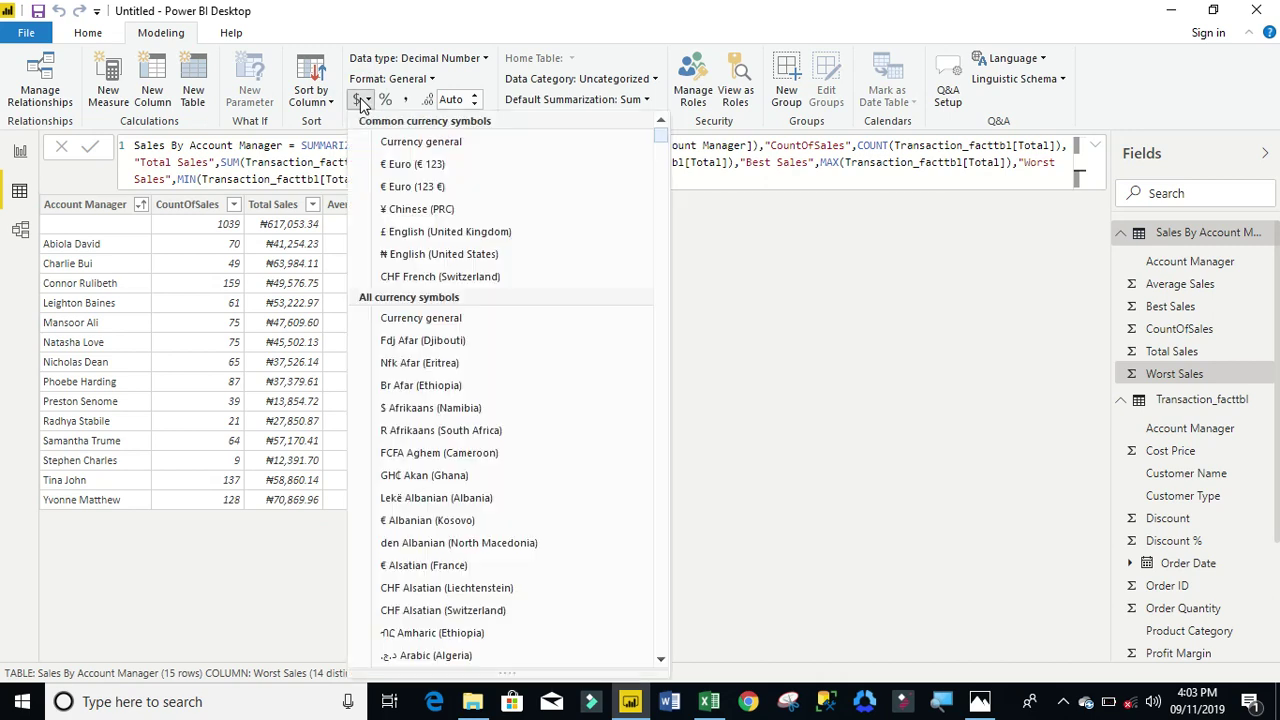
{"action": "left_click", "coordinate": [434, 260]}
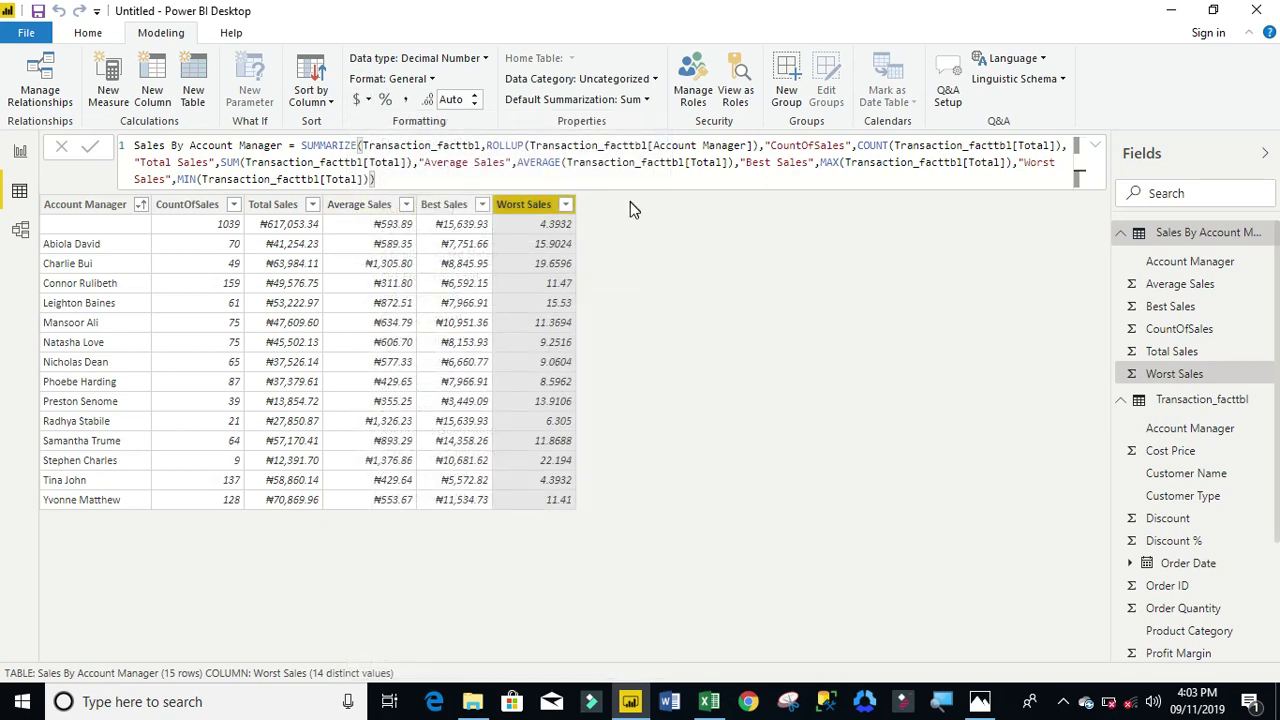